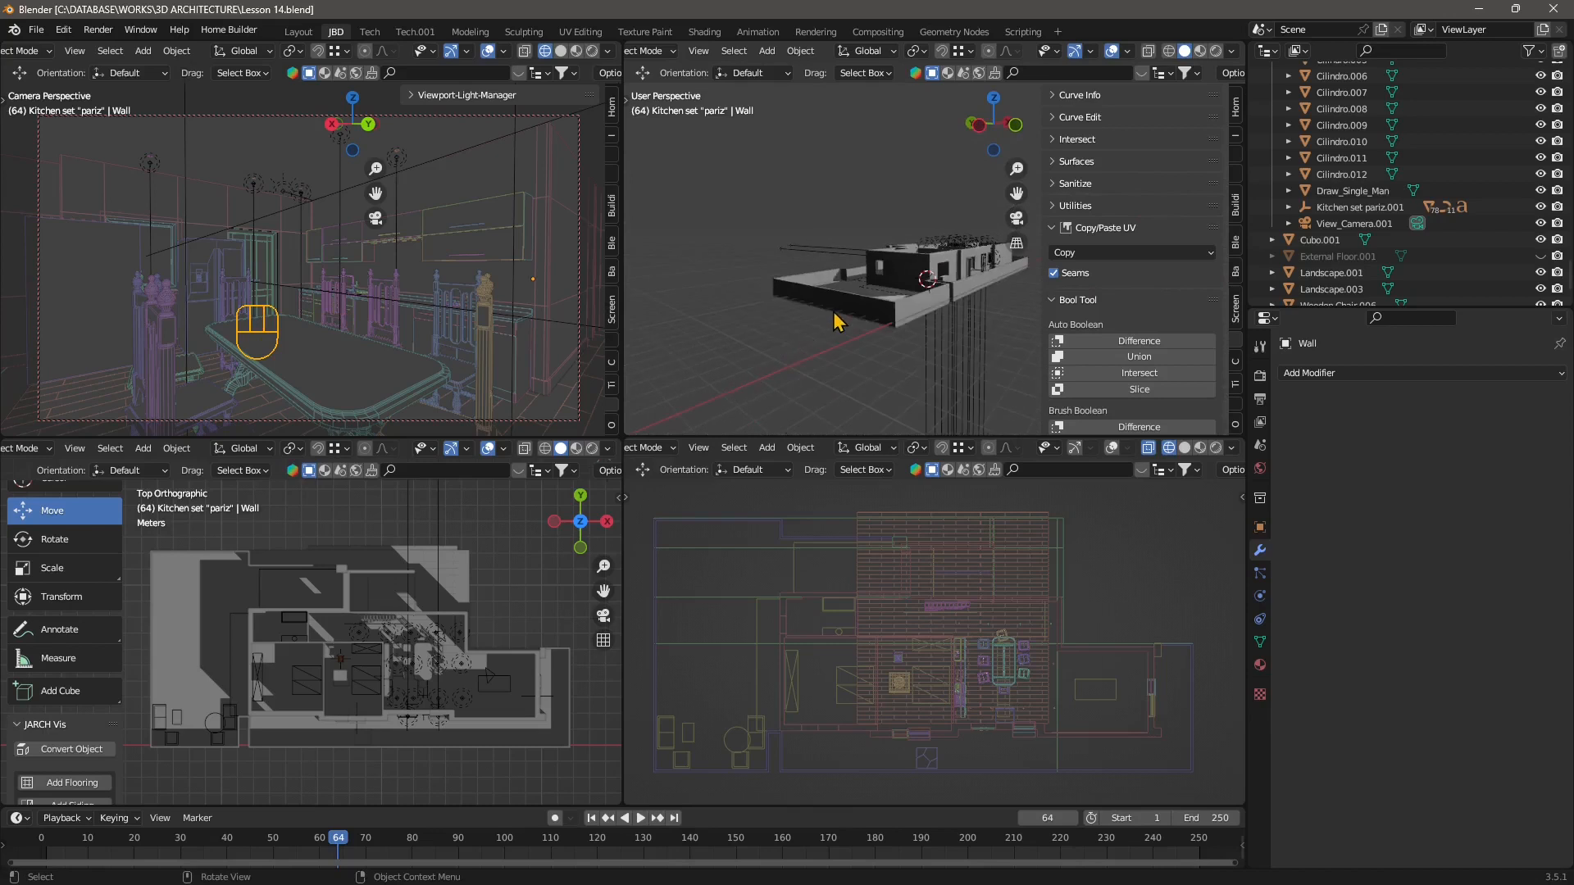
Orbit and zoom around the kitchen model in the viewports to inspect the scene.
scroll(394, 672, down, 1)
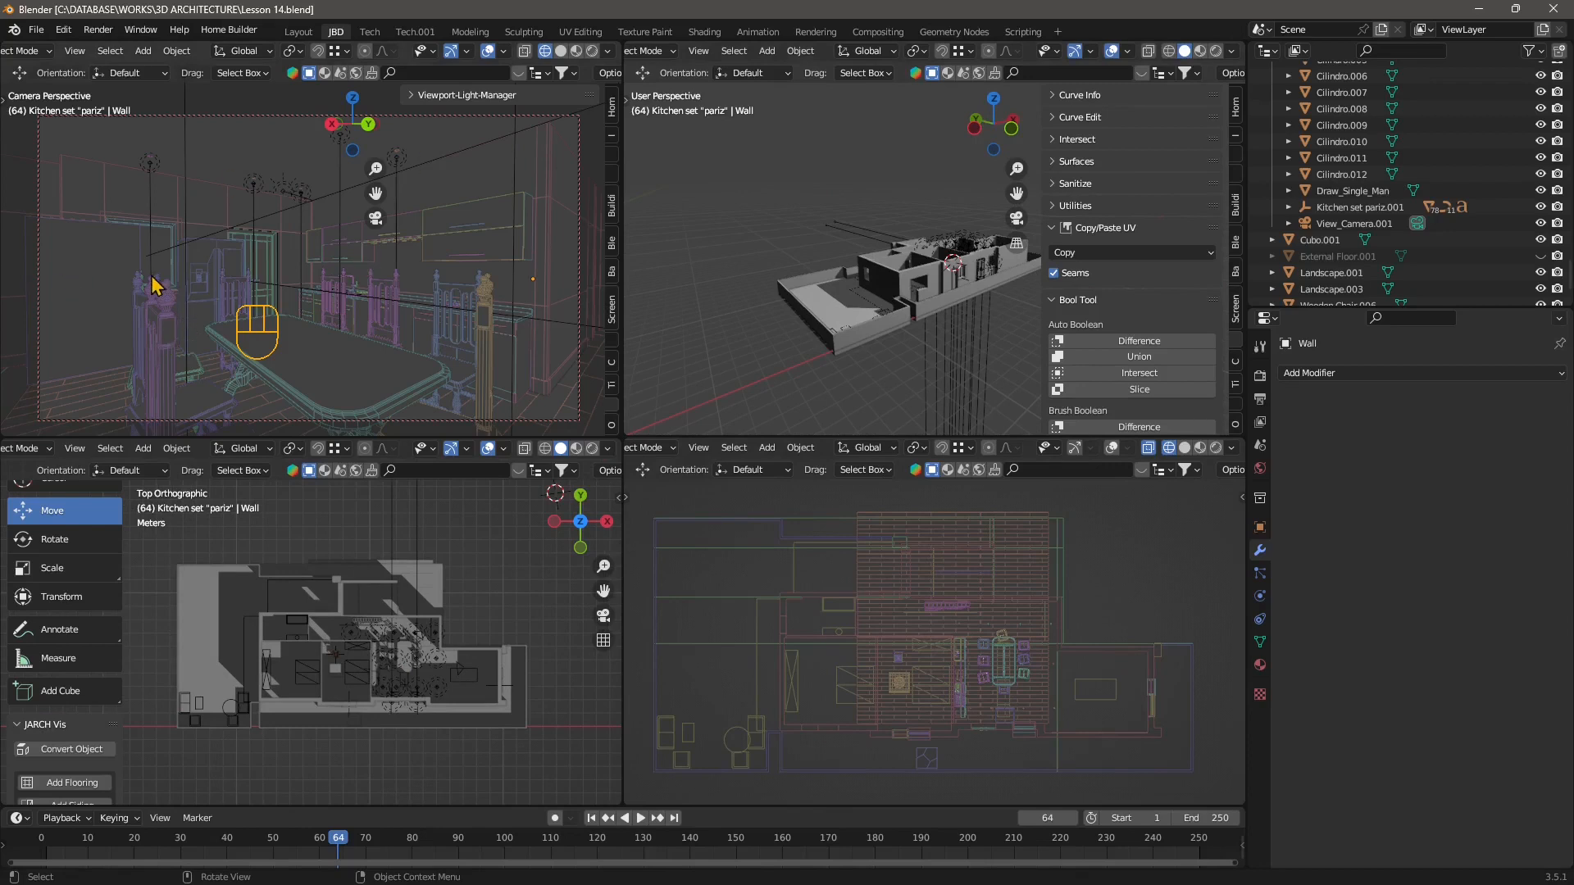
click(703, 246)
middle_drag(894, 301, 776, 305)
scroll(940, 325, up, 4)
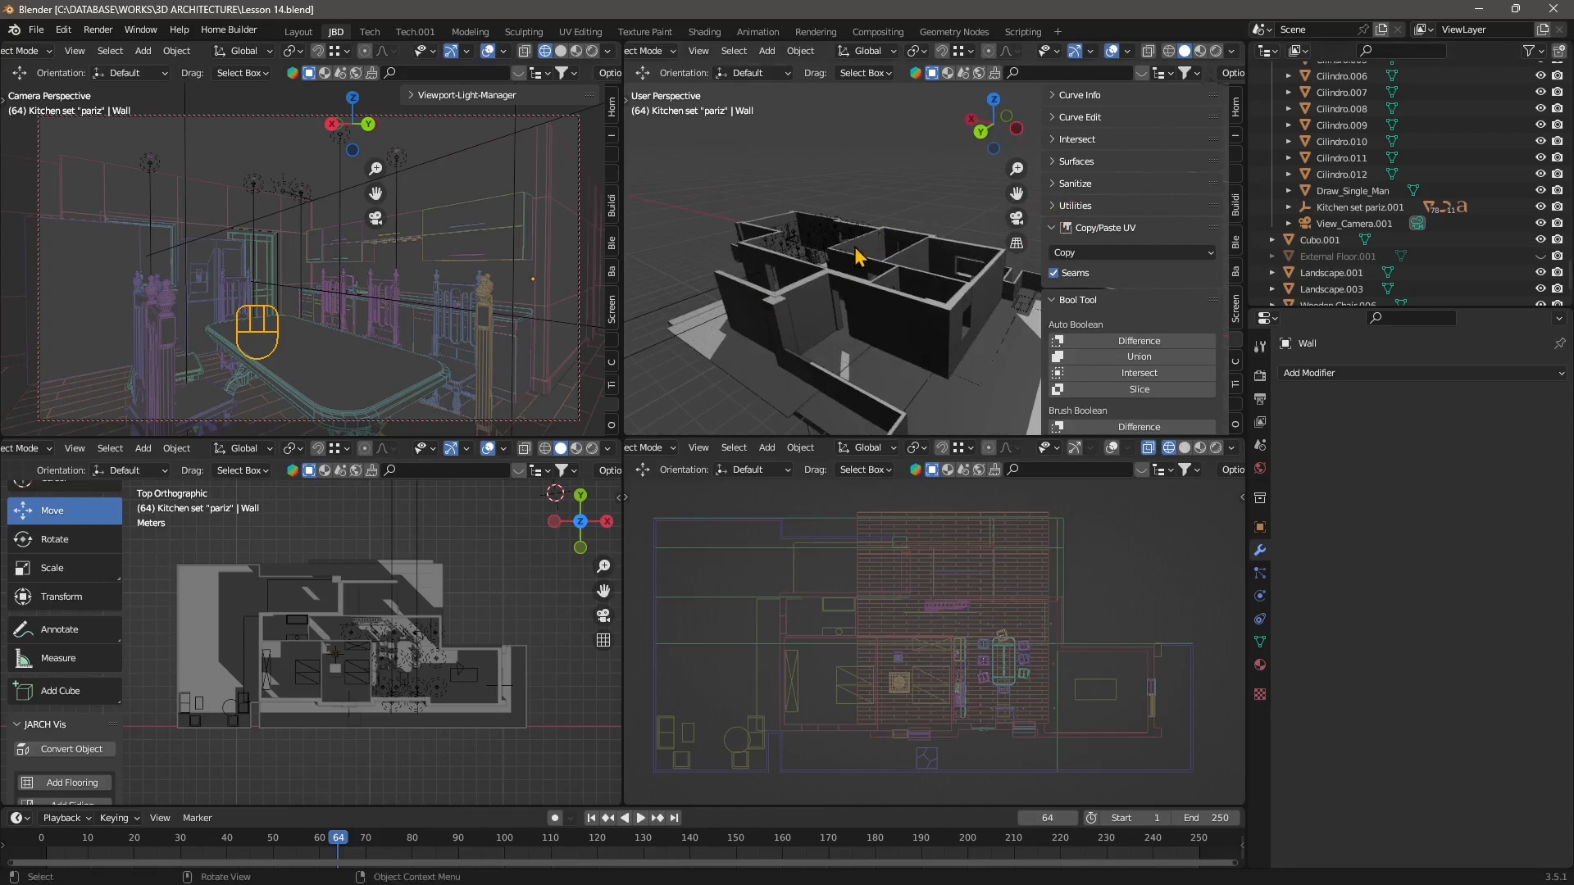
scroll(400, 587, up, 3)
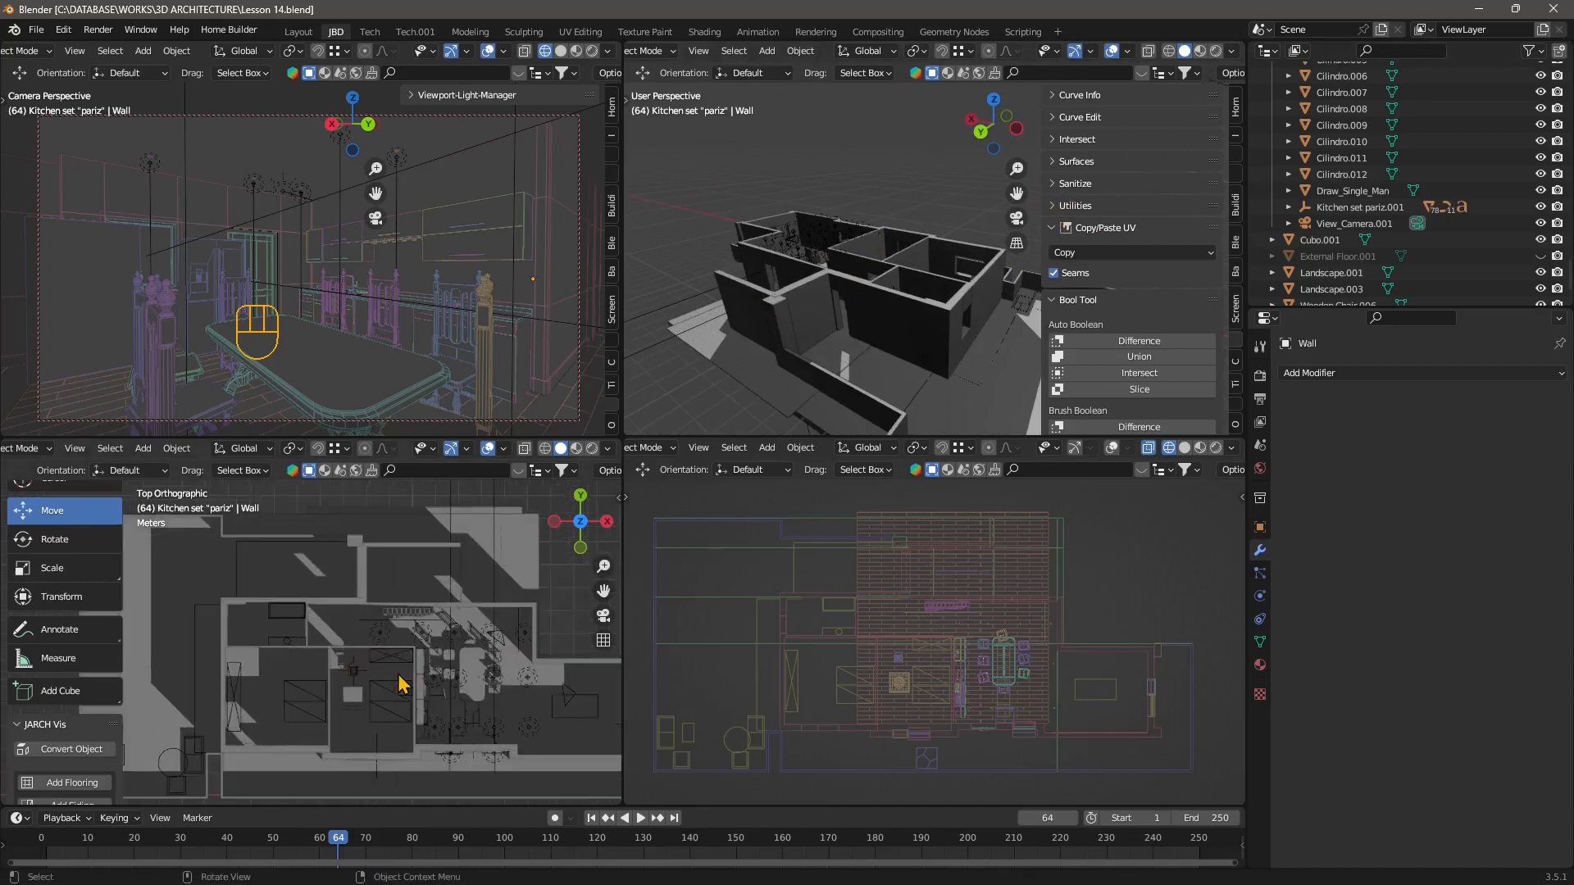
scroll(410, 592, down, 2)
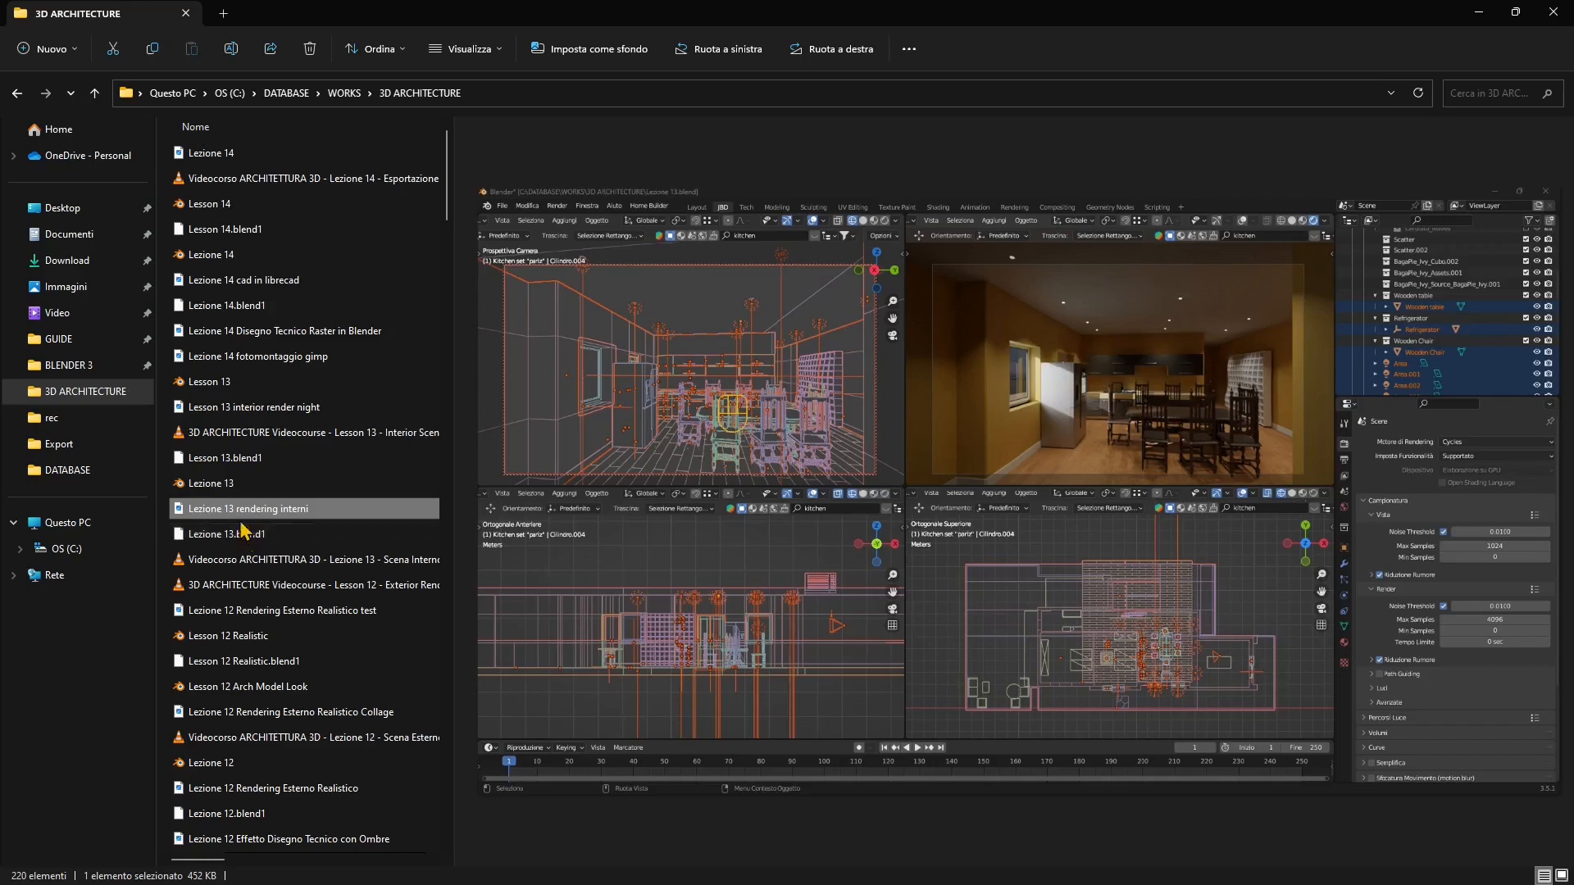
Preview the earlier lesson files and renders in the 3D ARCHITECTURE project folder.
click(230, 415)
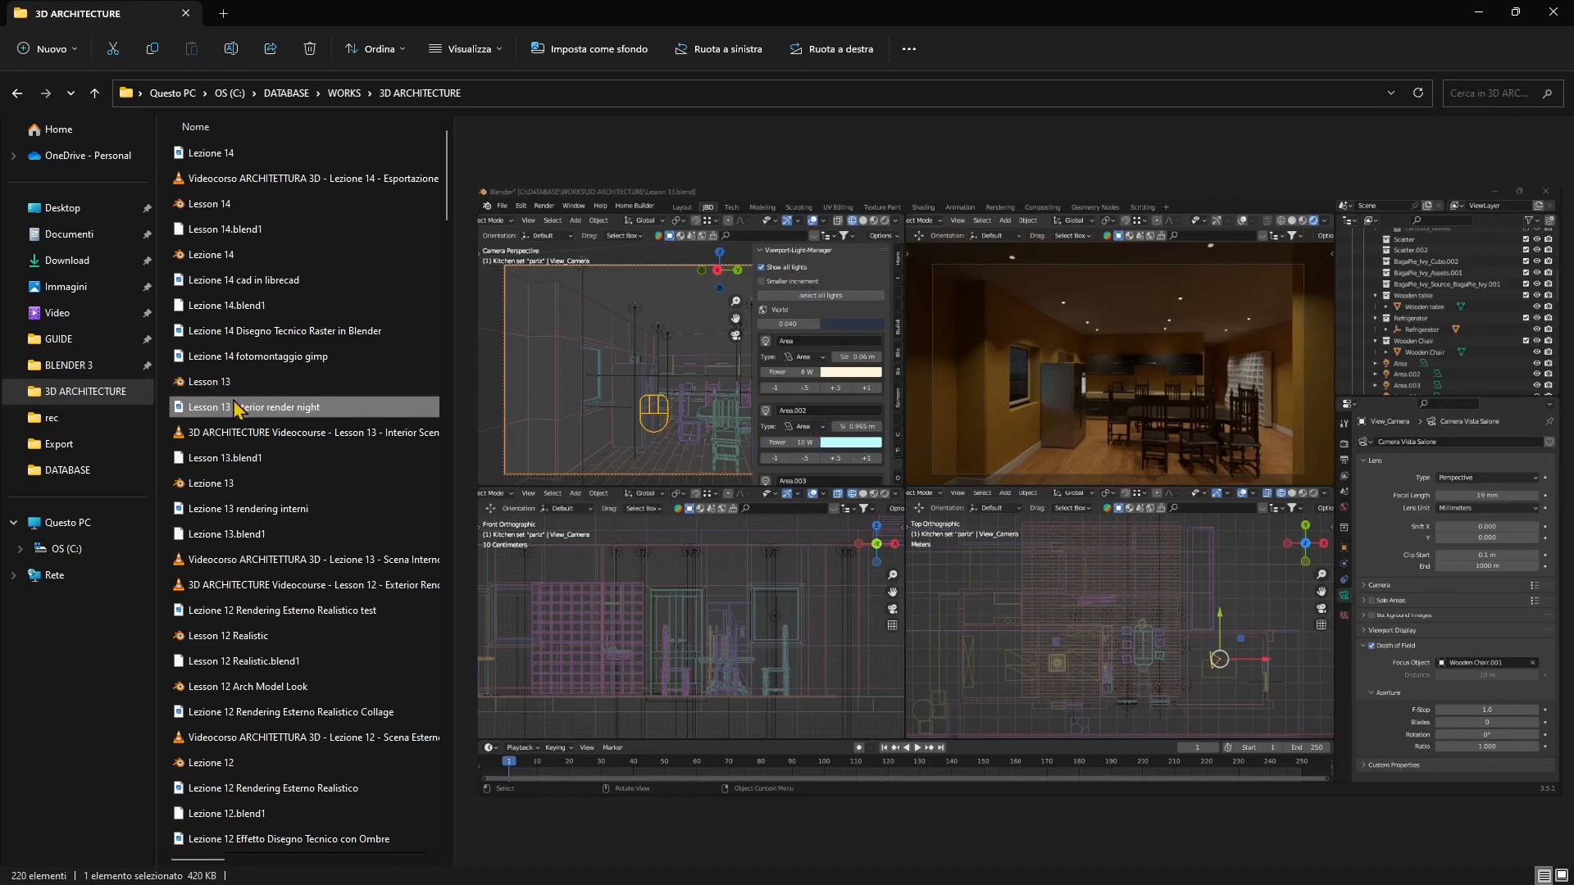
click(222, 363)
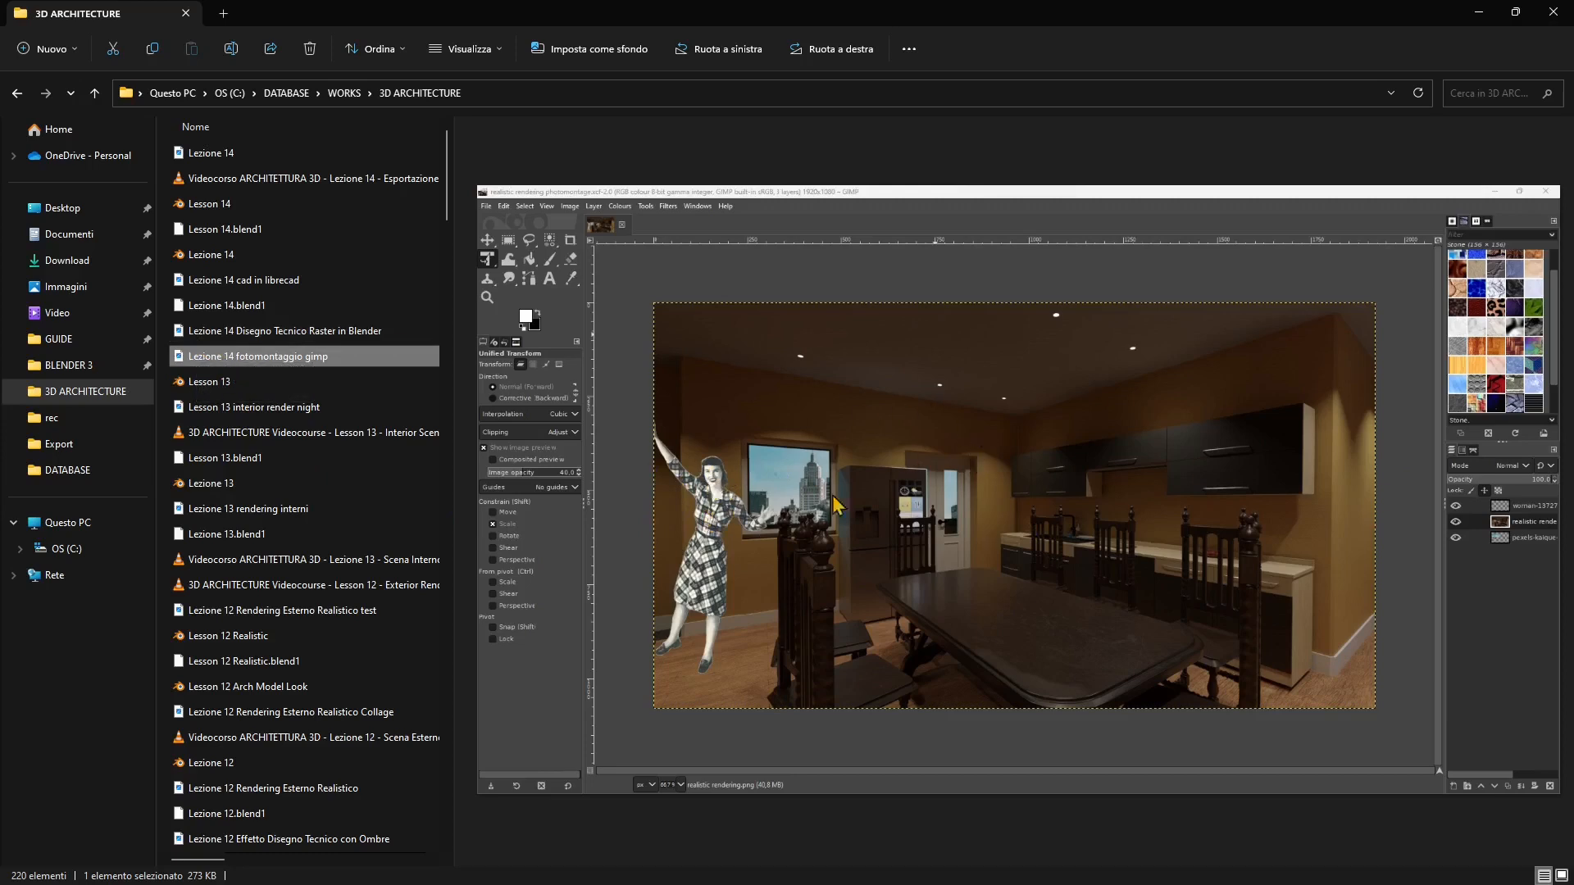
click(257, 336)
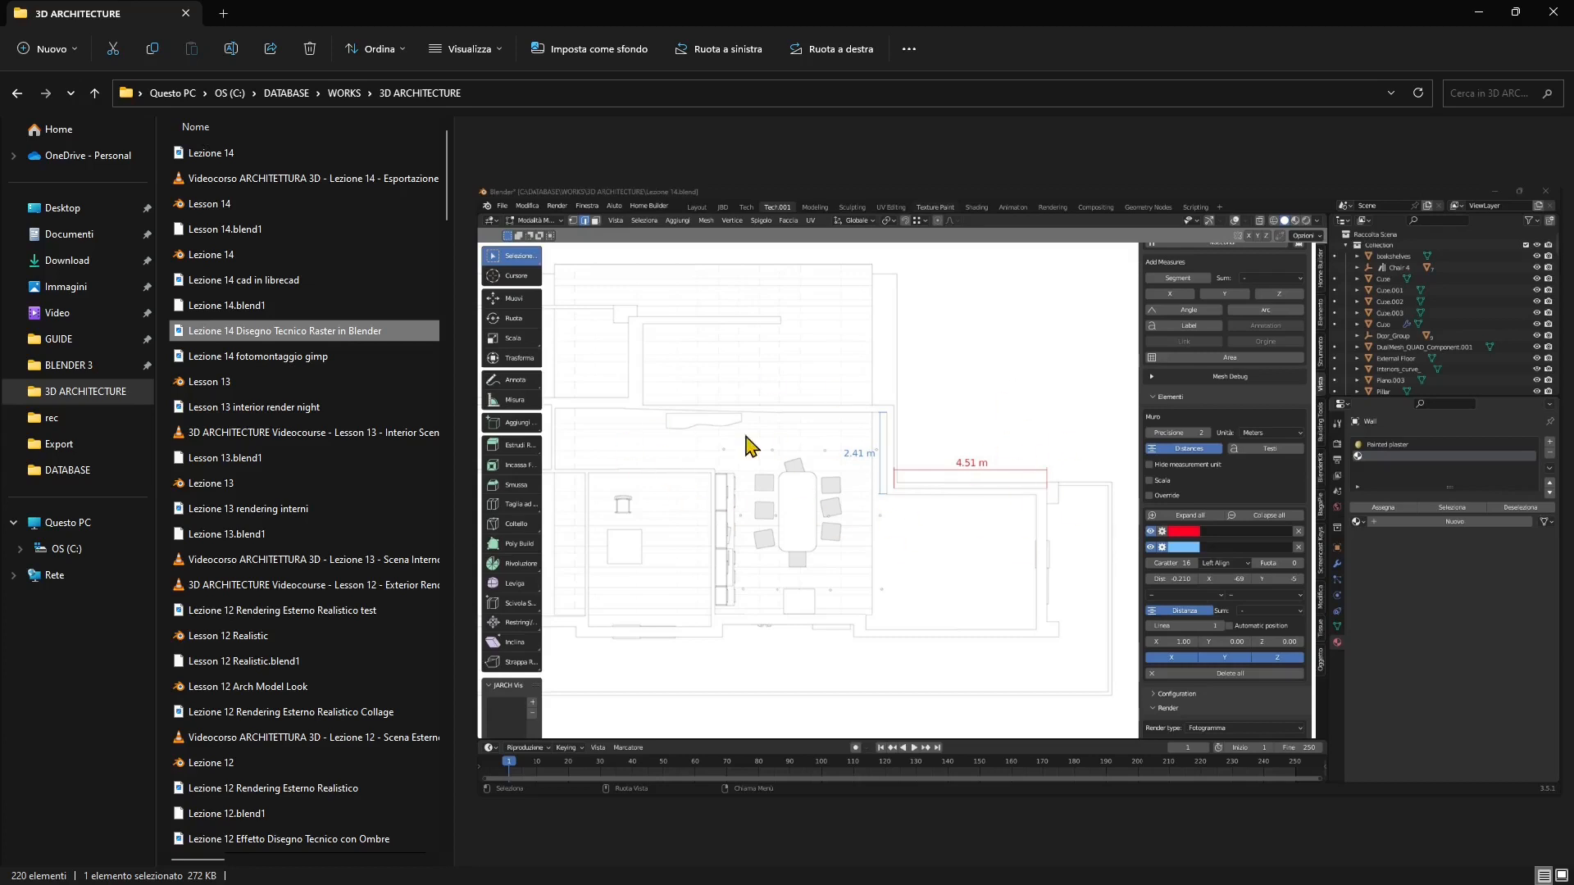
click(243, 282)
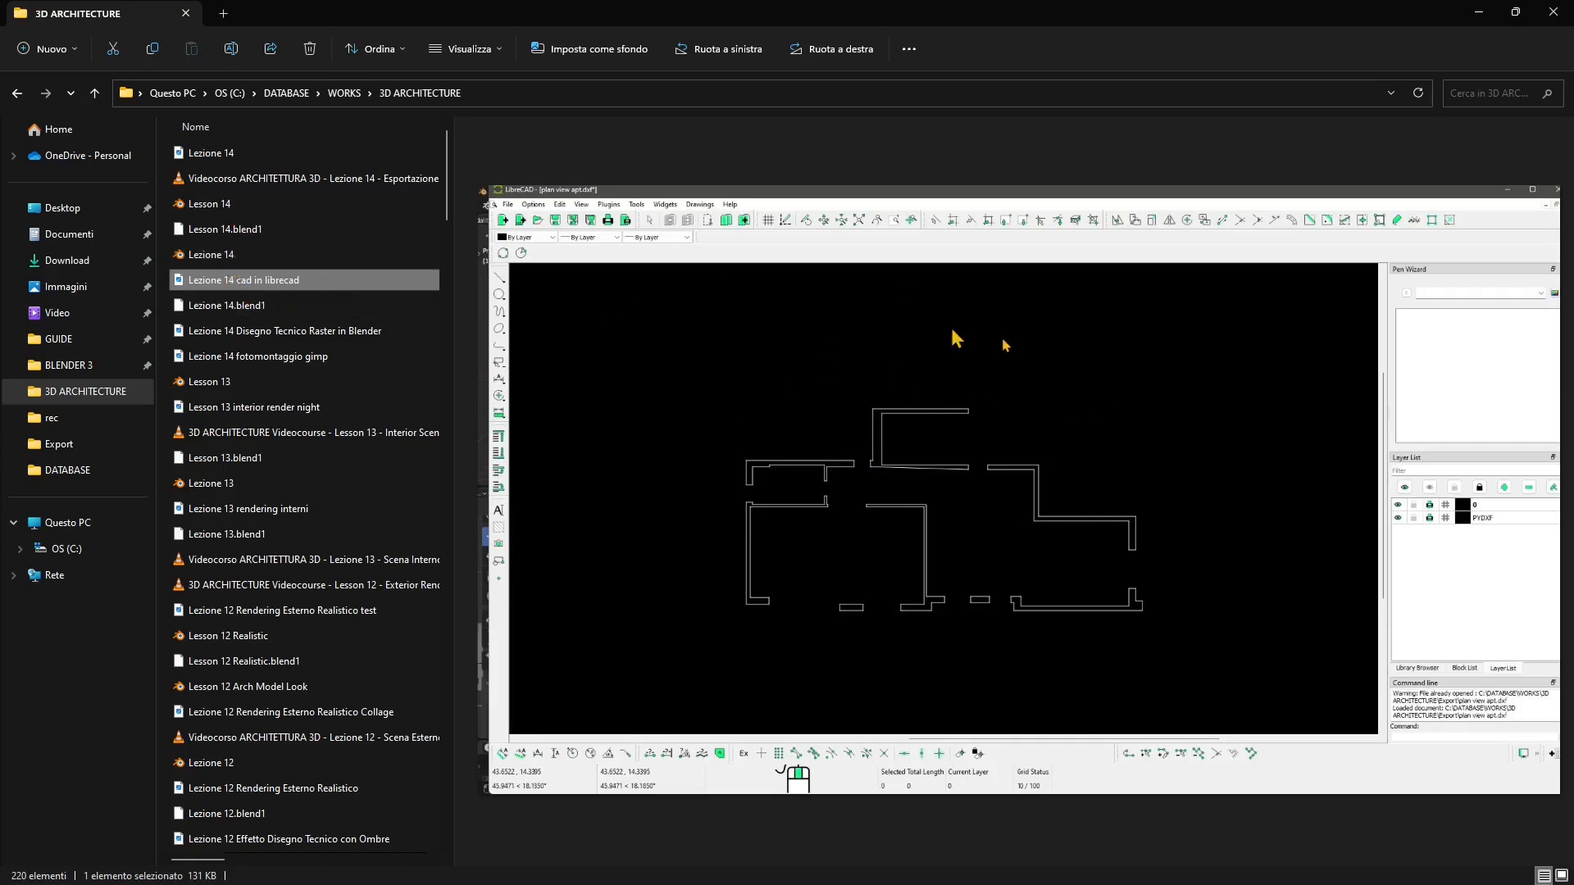
click(251, 159)
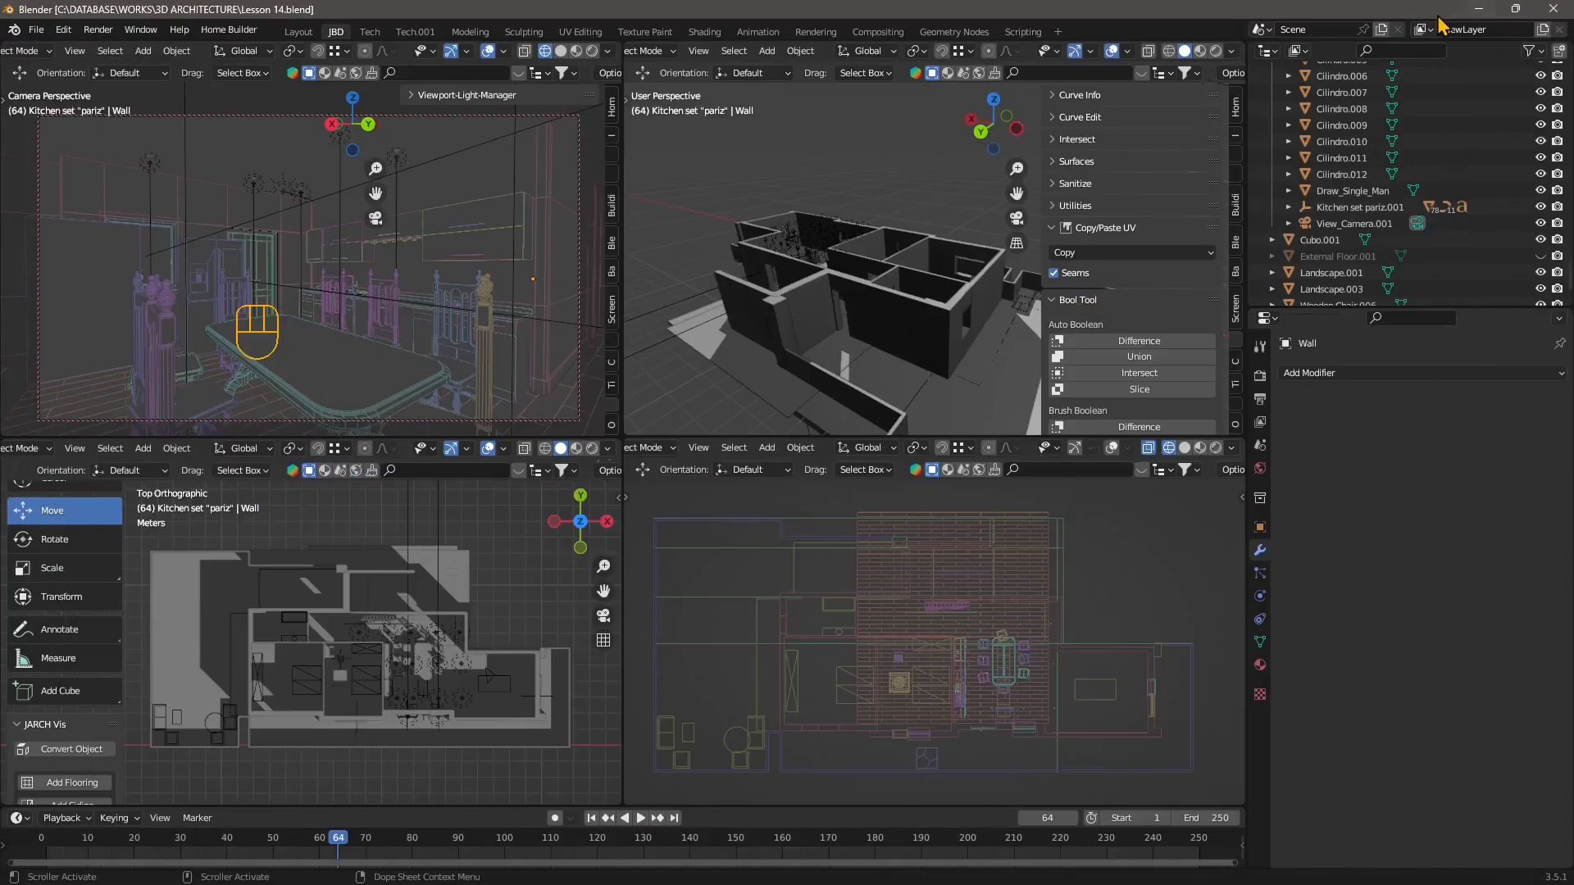
Zoom into the kitchen in the perspective view and select one of the ceiling lamp cylinders.
scroll(840, 254, up, 3)
middle_drag(841, 255, 931, 295)
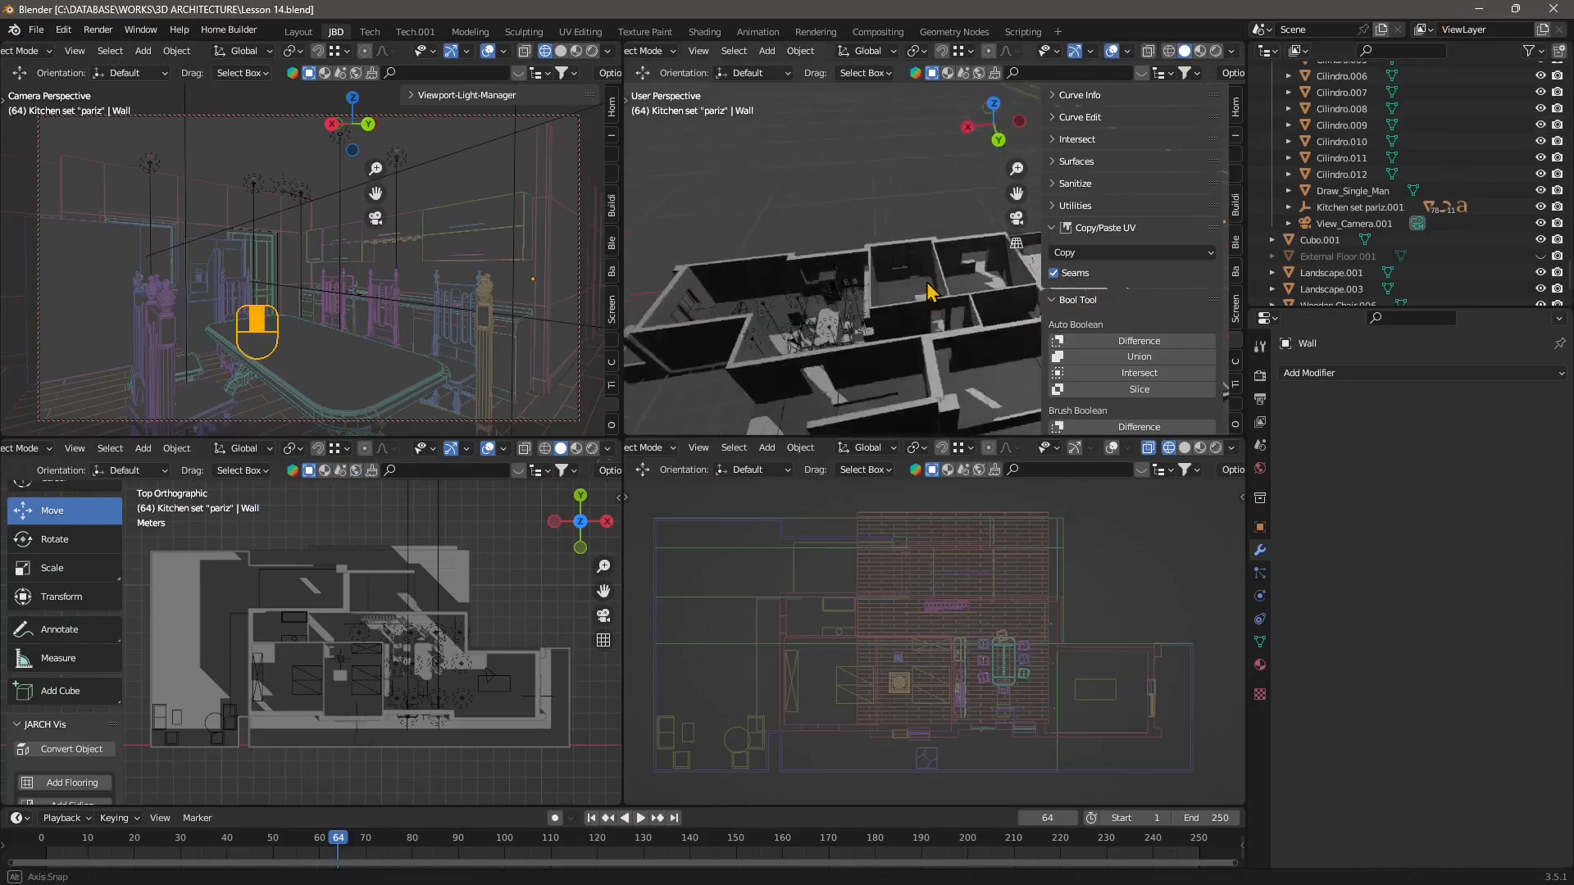
scroll(787, 317, up, 2)
shift+middle_drag(787, 317, 836, 275)
middle_drag(836, 274, 941, 229)
scroll(826, 263, up, 2)
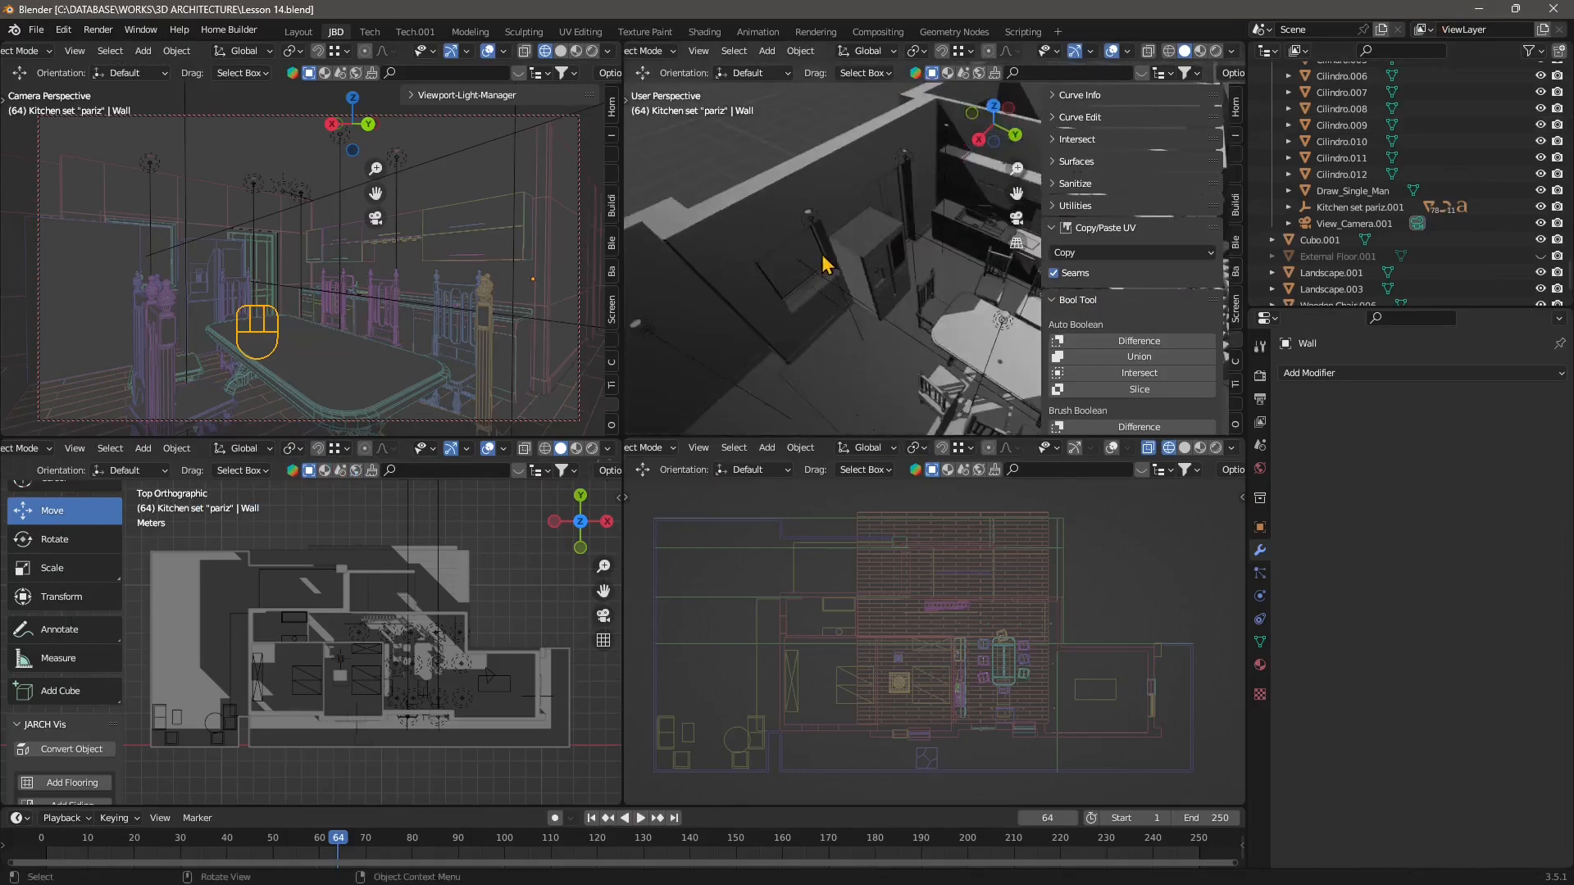
middle_drag(825, 264, 755, 219)
scroll(825, 188, up, 1)
scroll(840, 199, down, 2)
click(758, 219)
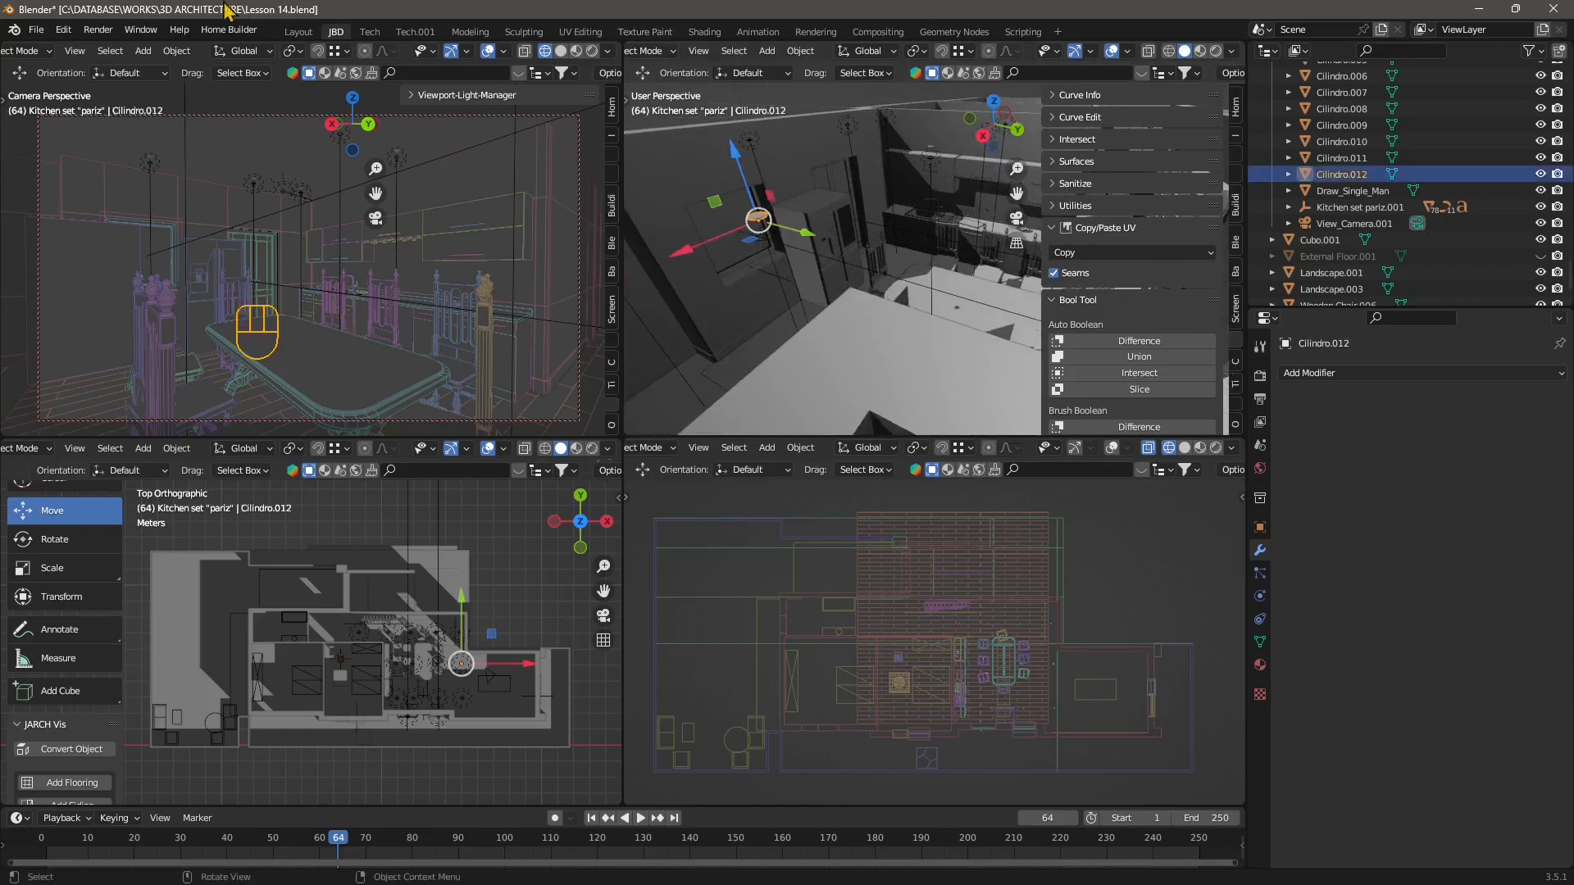
Switch to the Layout workspace and select the round ceiling lamp above the dining table.
click(303, 36)
scroll(509, 368, down, 2)
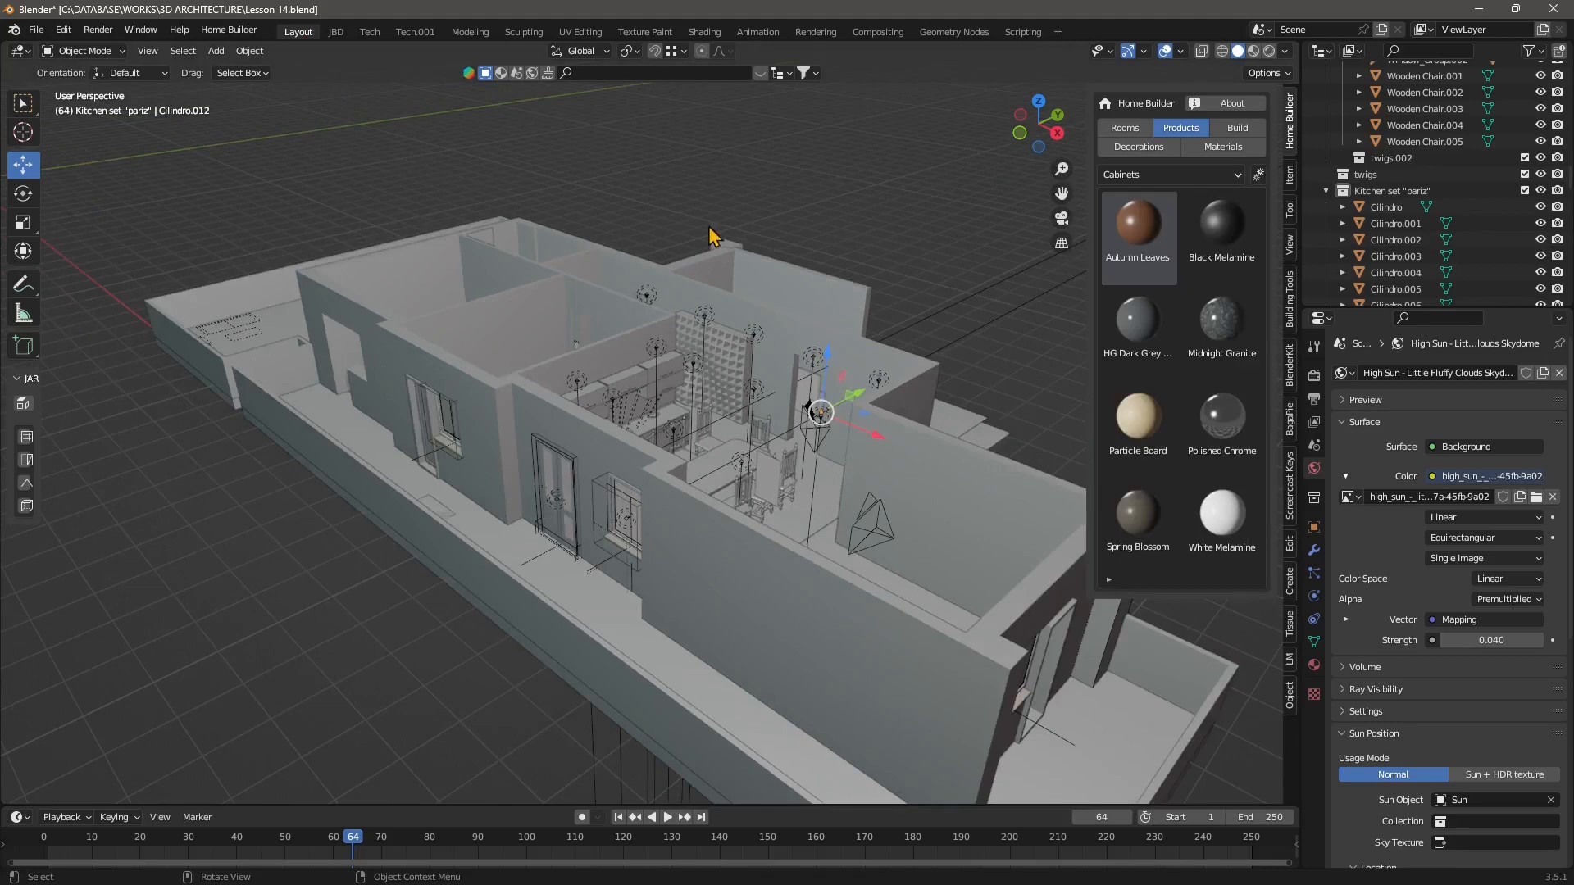
middle_drag(646, 360, 780, 407)
scroll(744, 383, up, 5)
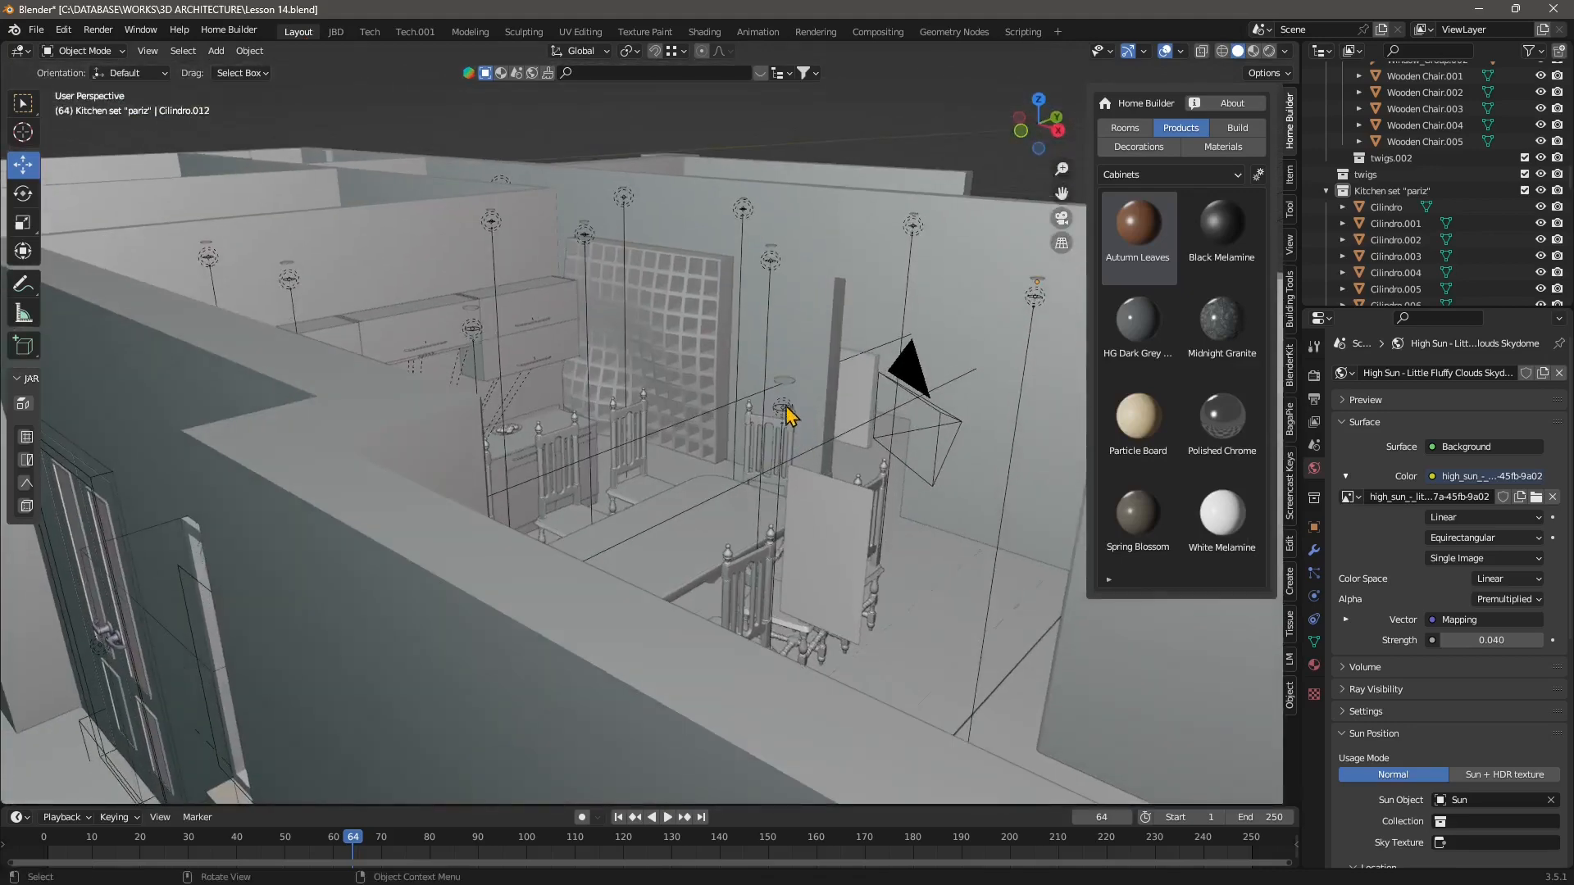
click(785, 403)
Frame the selected lamp disc in the viewport and enter Edit Mode on it.
scroll(779, 415, up, 3)
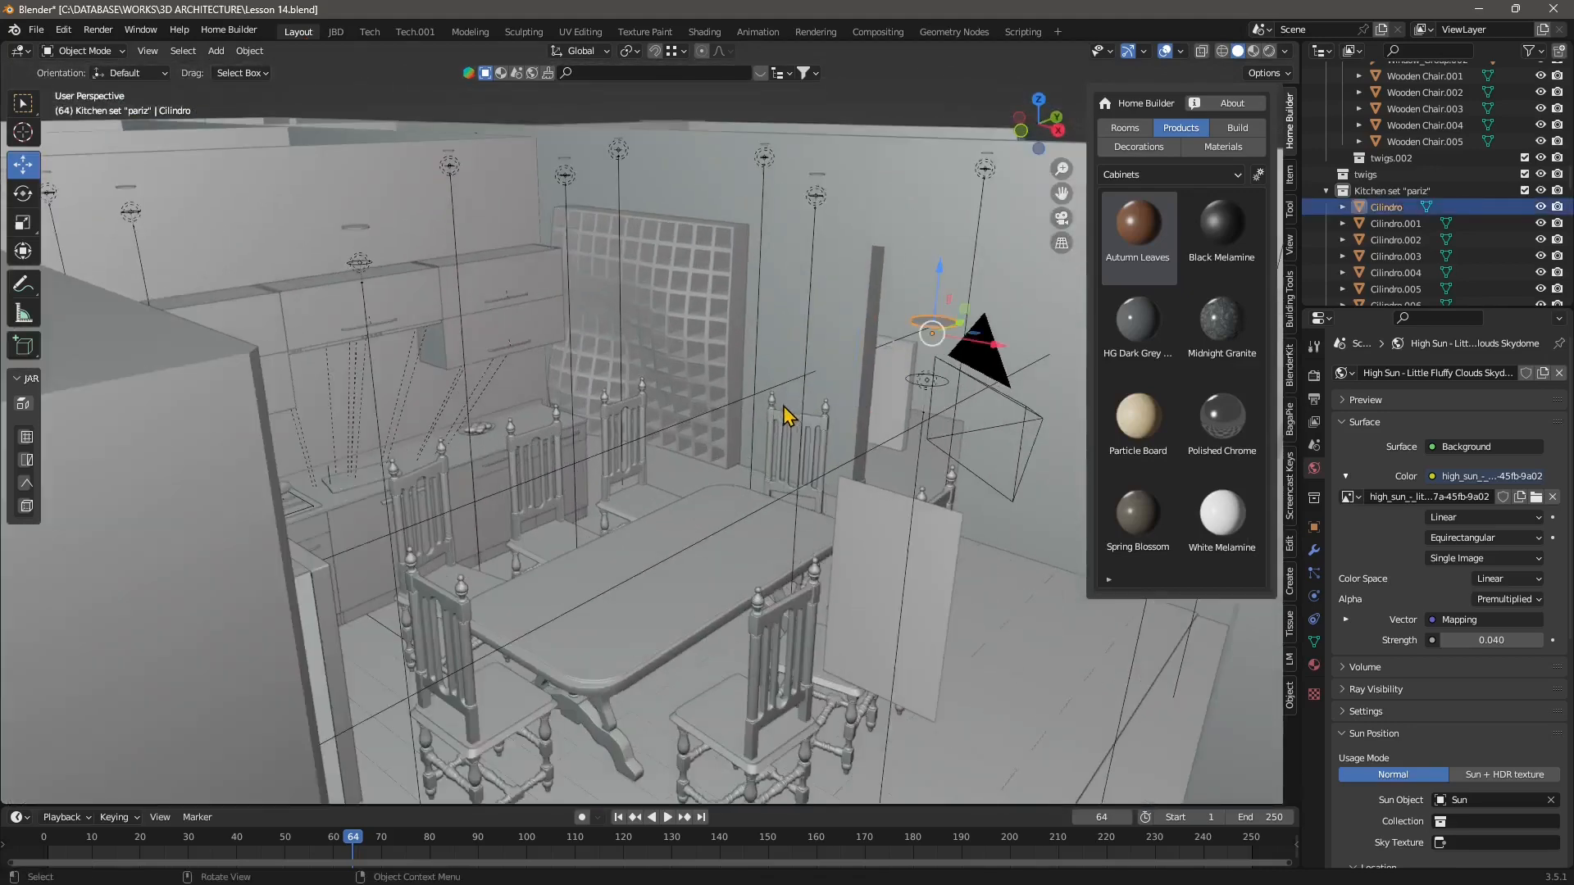
scroll(745, 426, down, 3)
scroll(650, 207, down, 2)
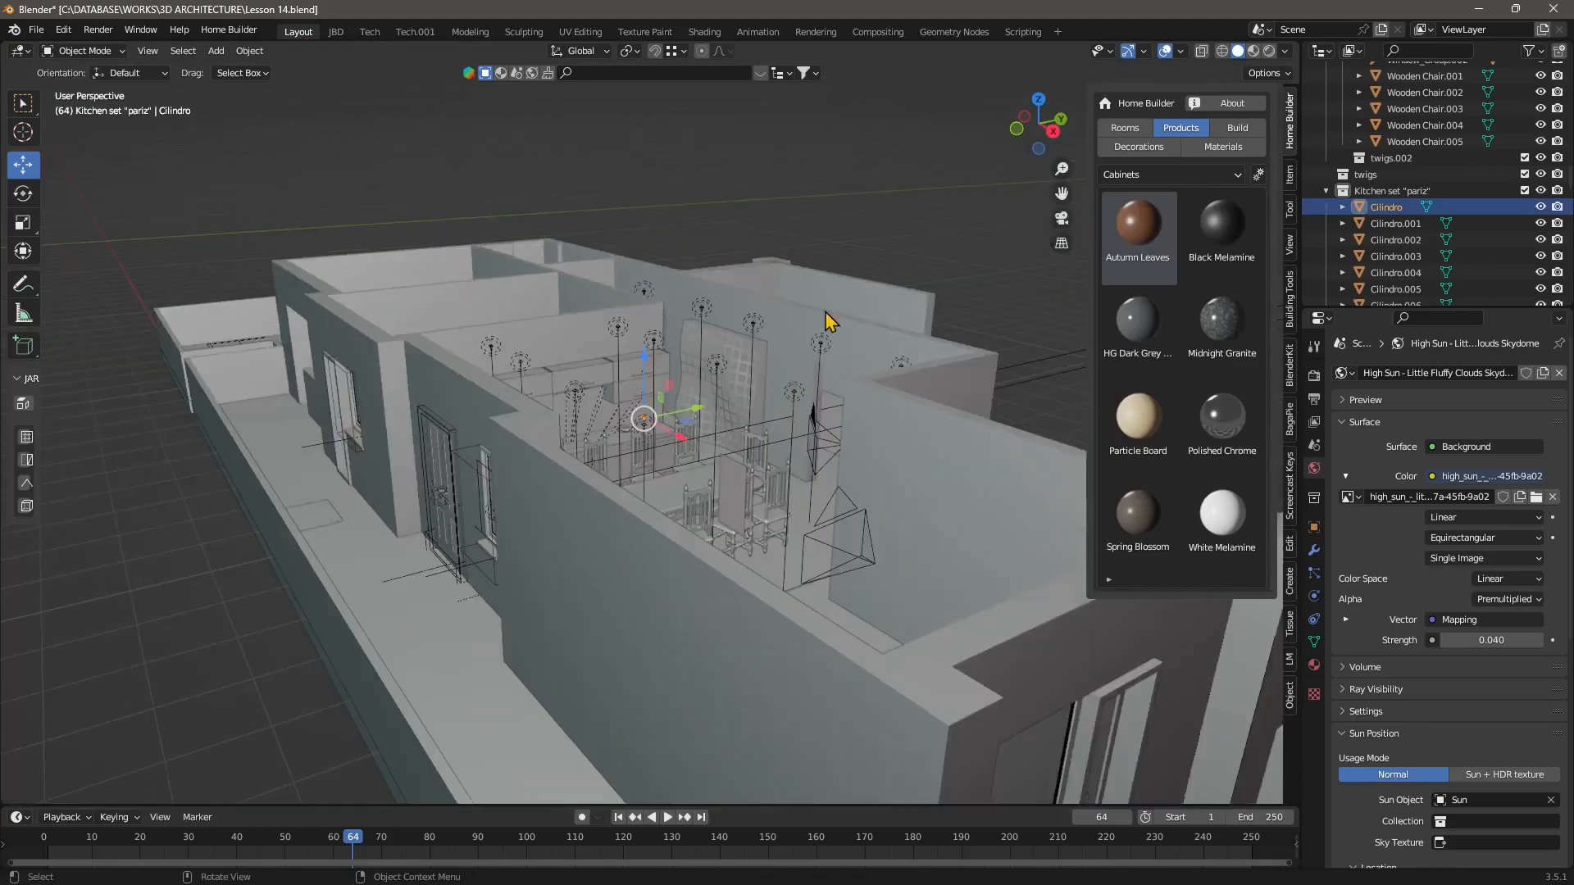
middle_drag(770, 410, 685, 398)
scroll(509, 388, up, 5)
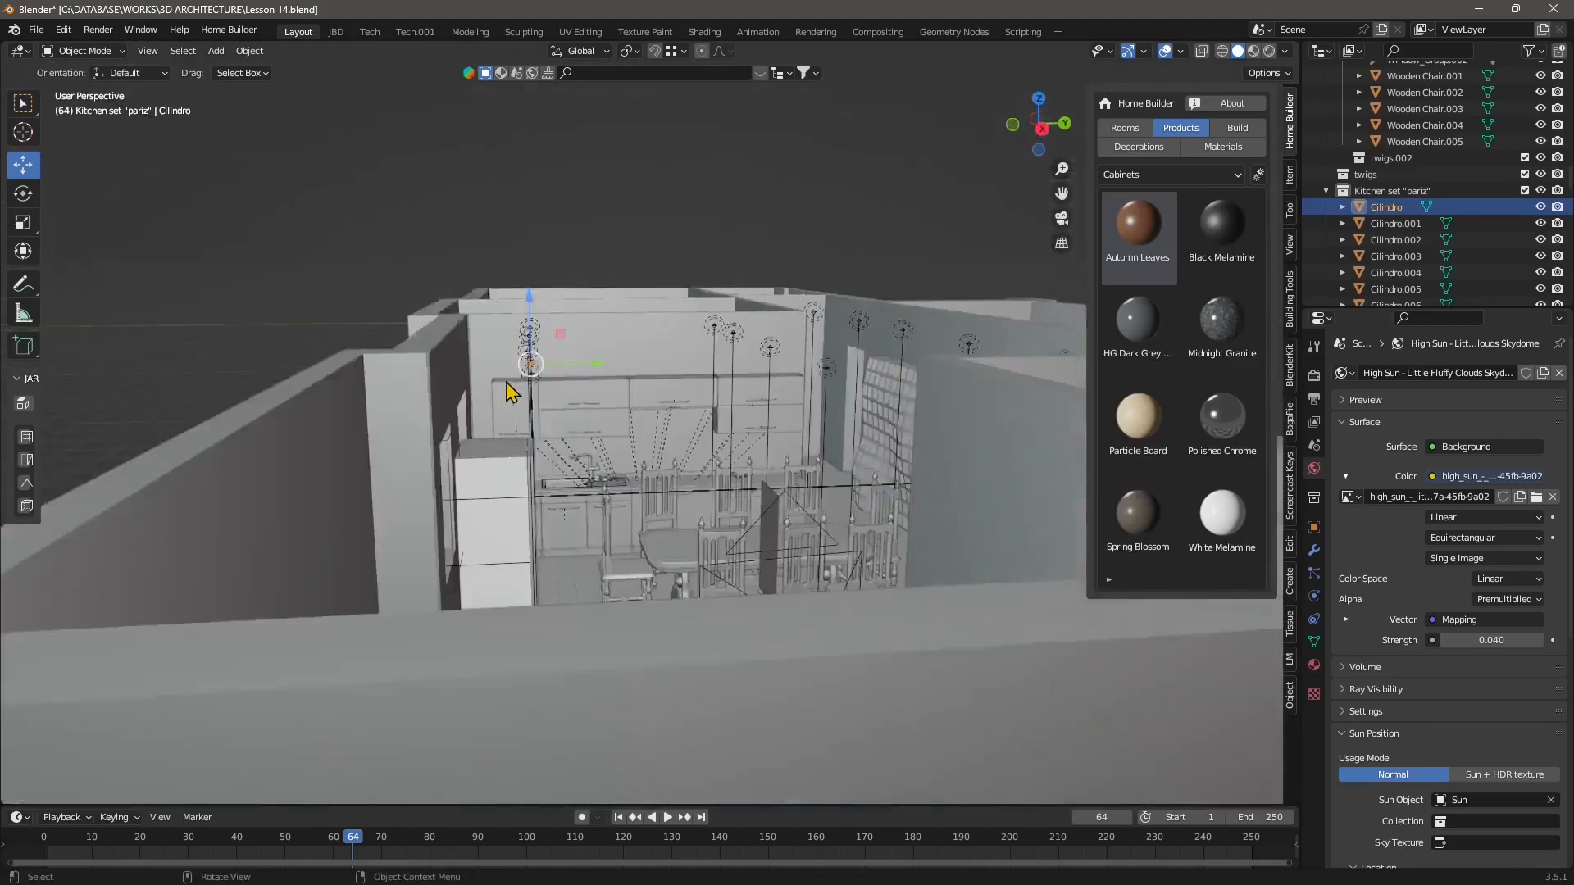
scroll(492, 381, up, 3)
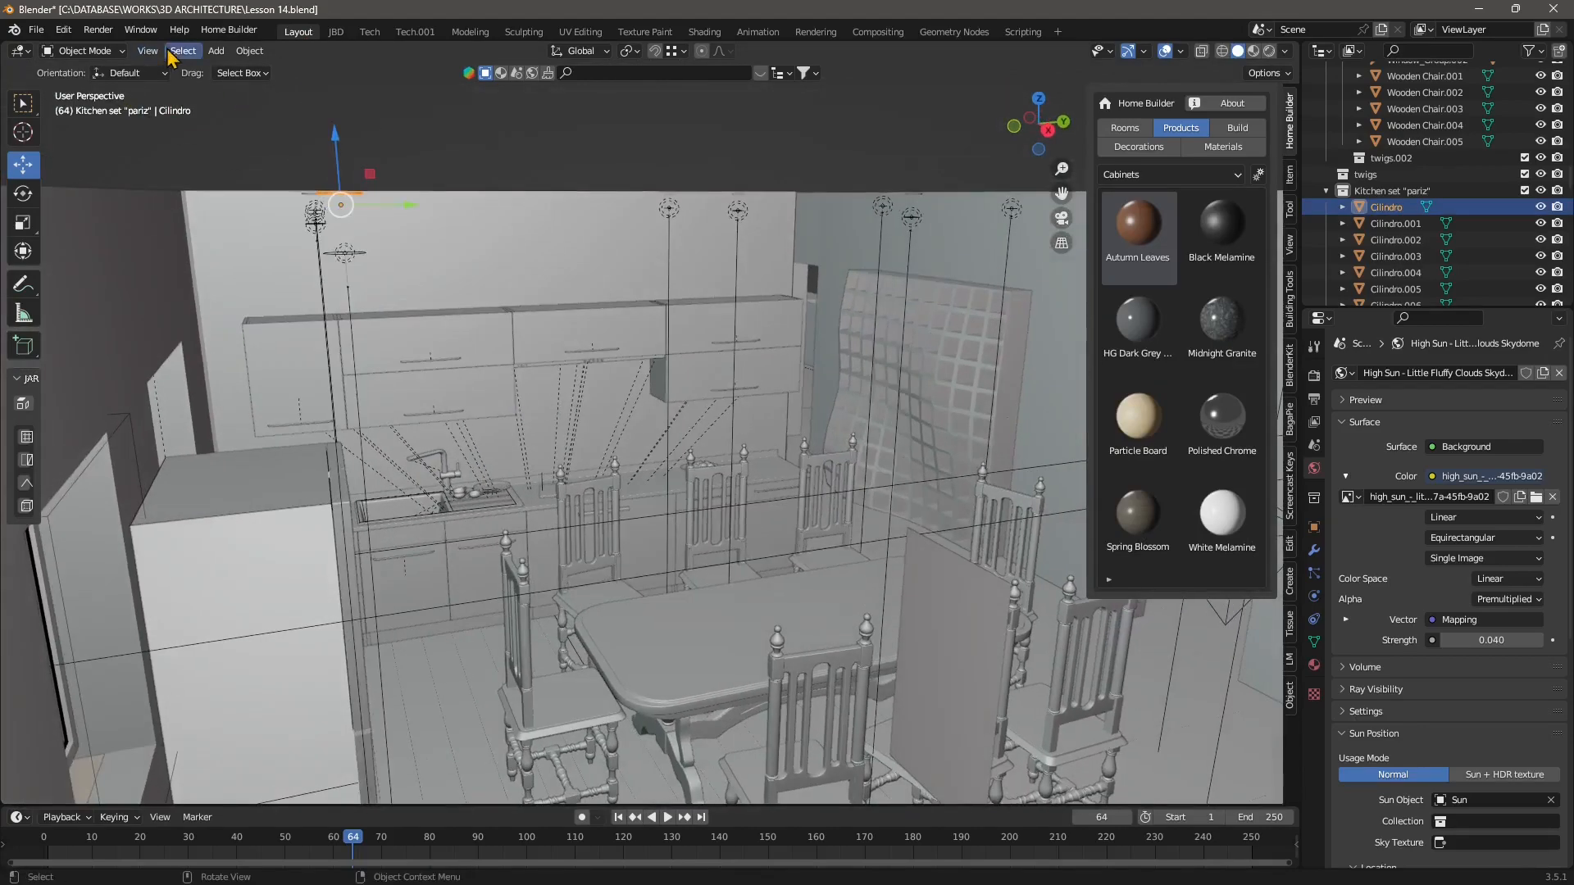
click(148, 51)
click(174, 146)
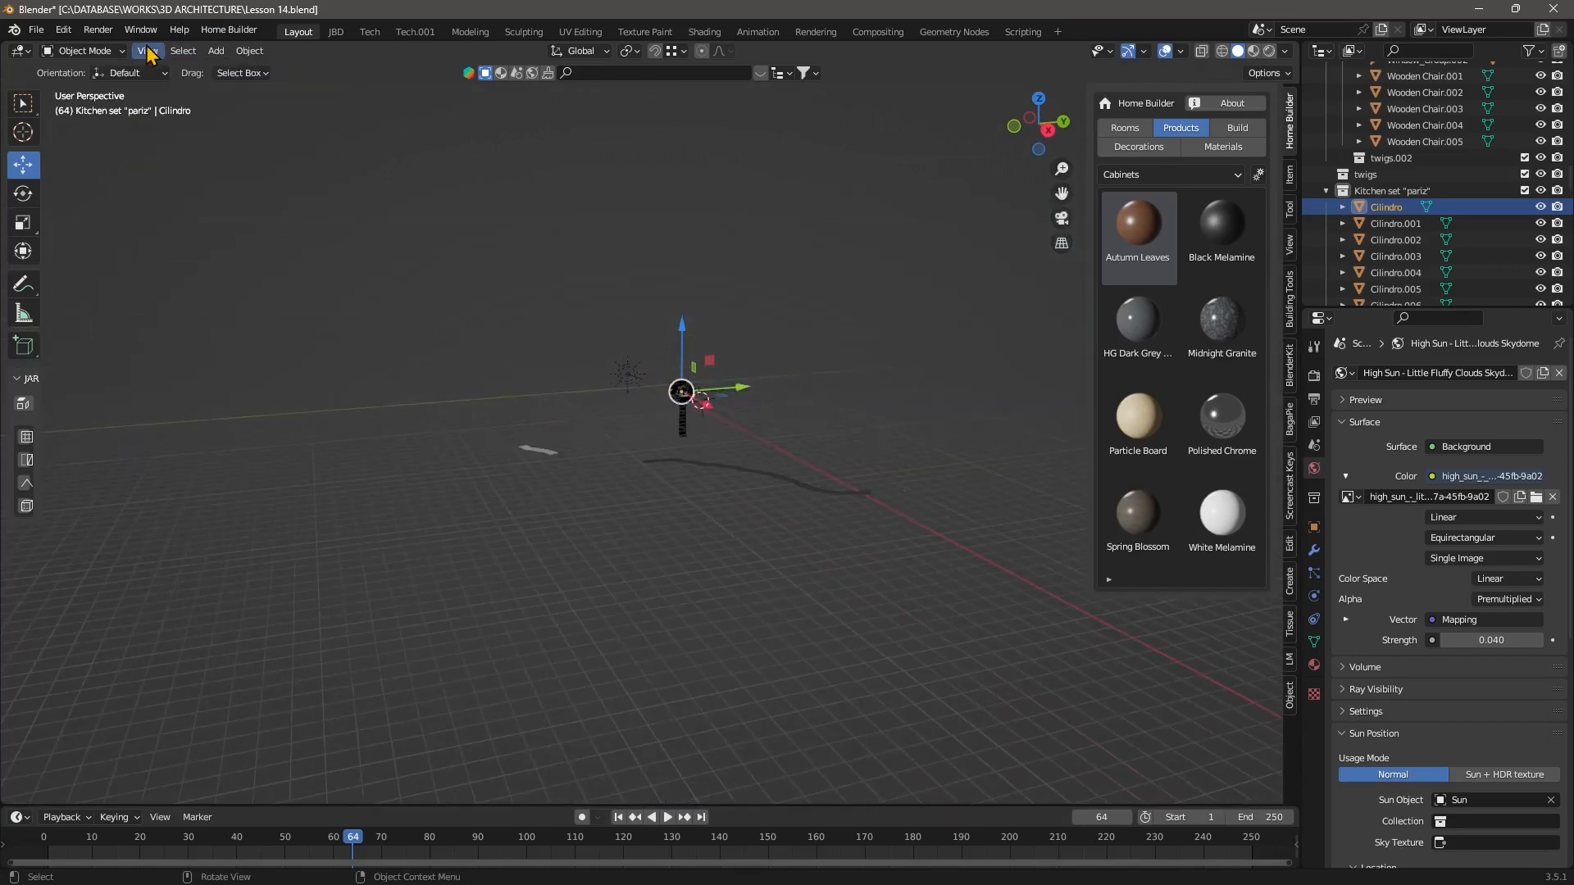
click(147, 50)
click(173, 146)
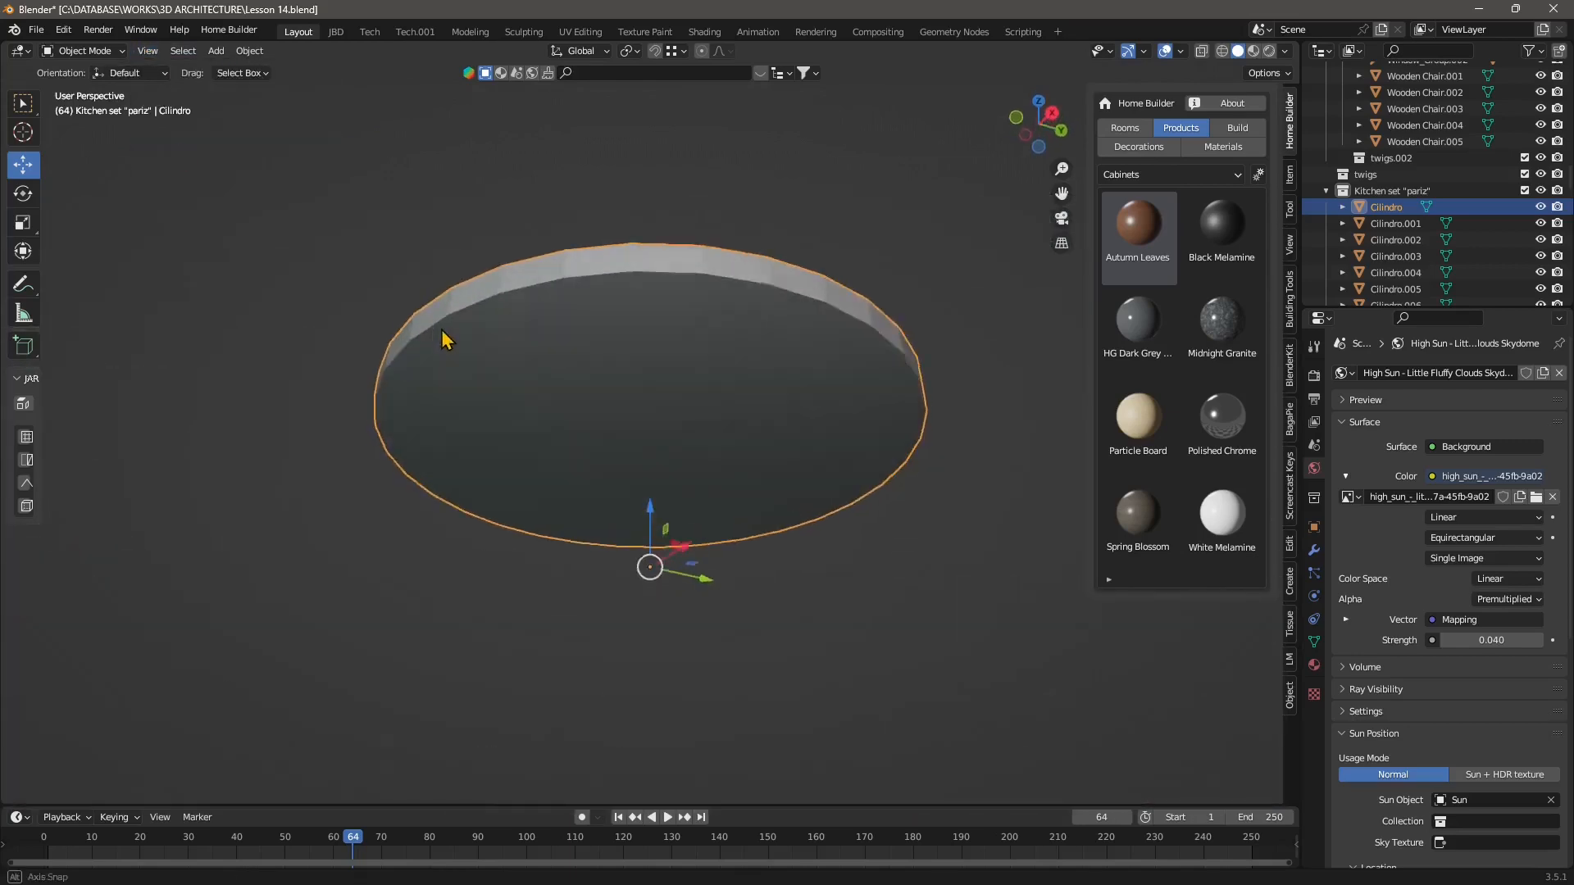
middle_drag(443, 339, 625, 377)
click(90, 51)
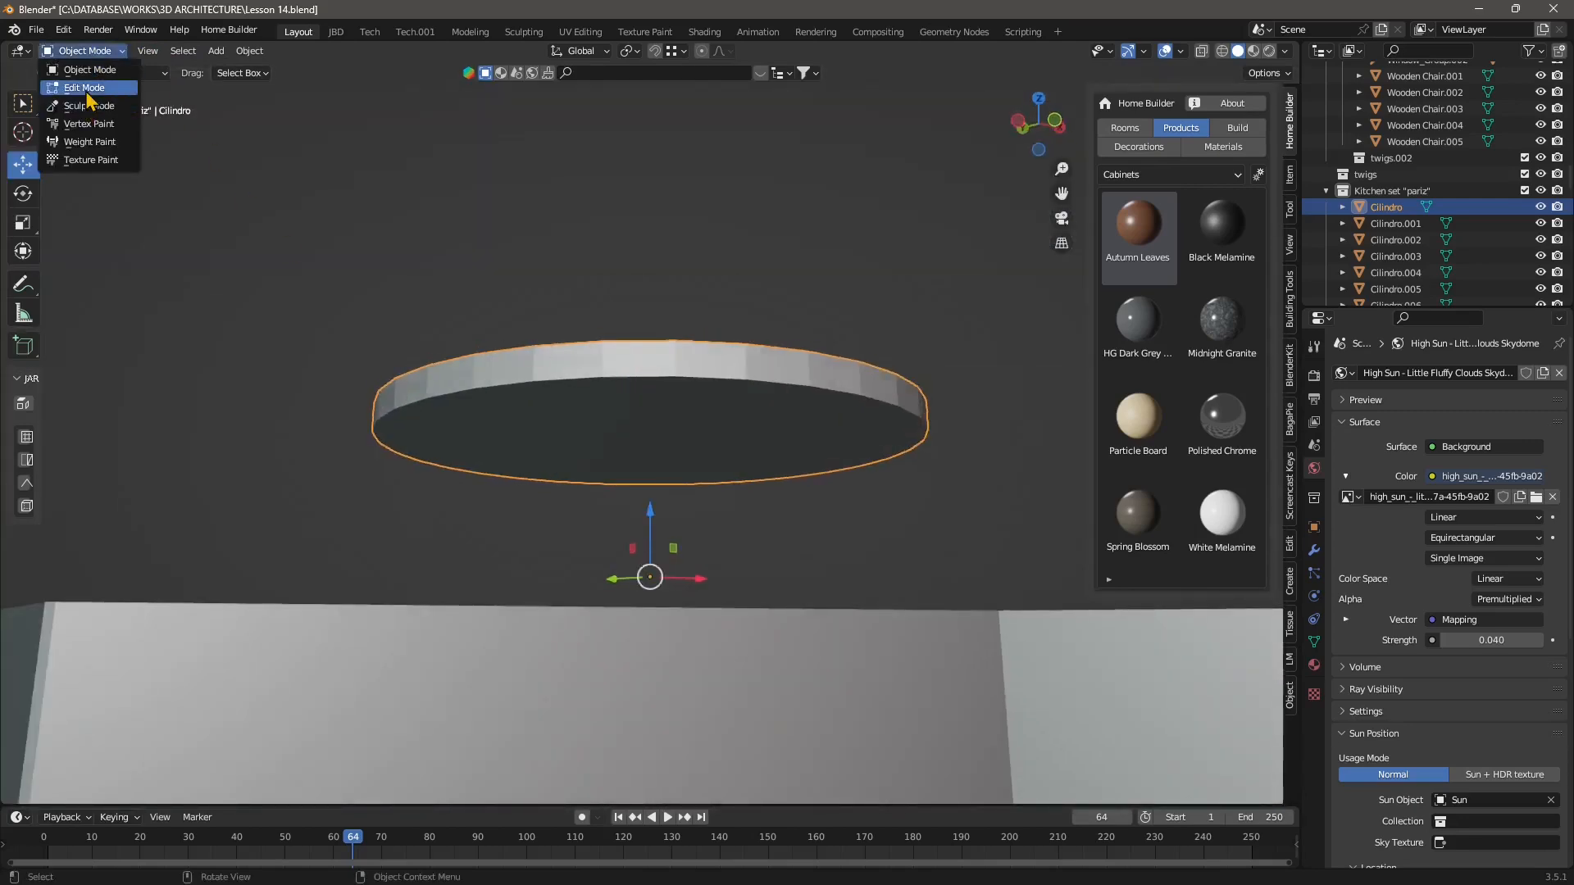
click(86, 88)
Inspect the lamp's material slots Materiale and Materiale.001 with its underside face selected.
middle_drag(496, 368, 533, 499)
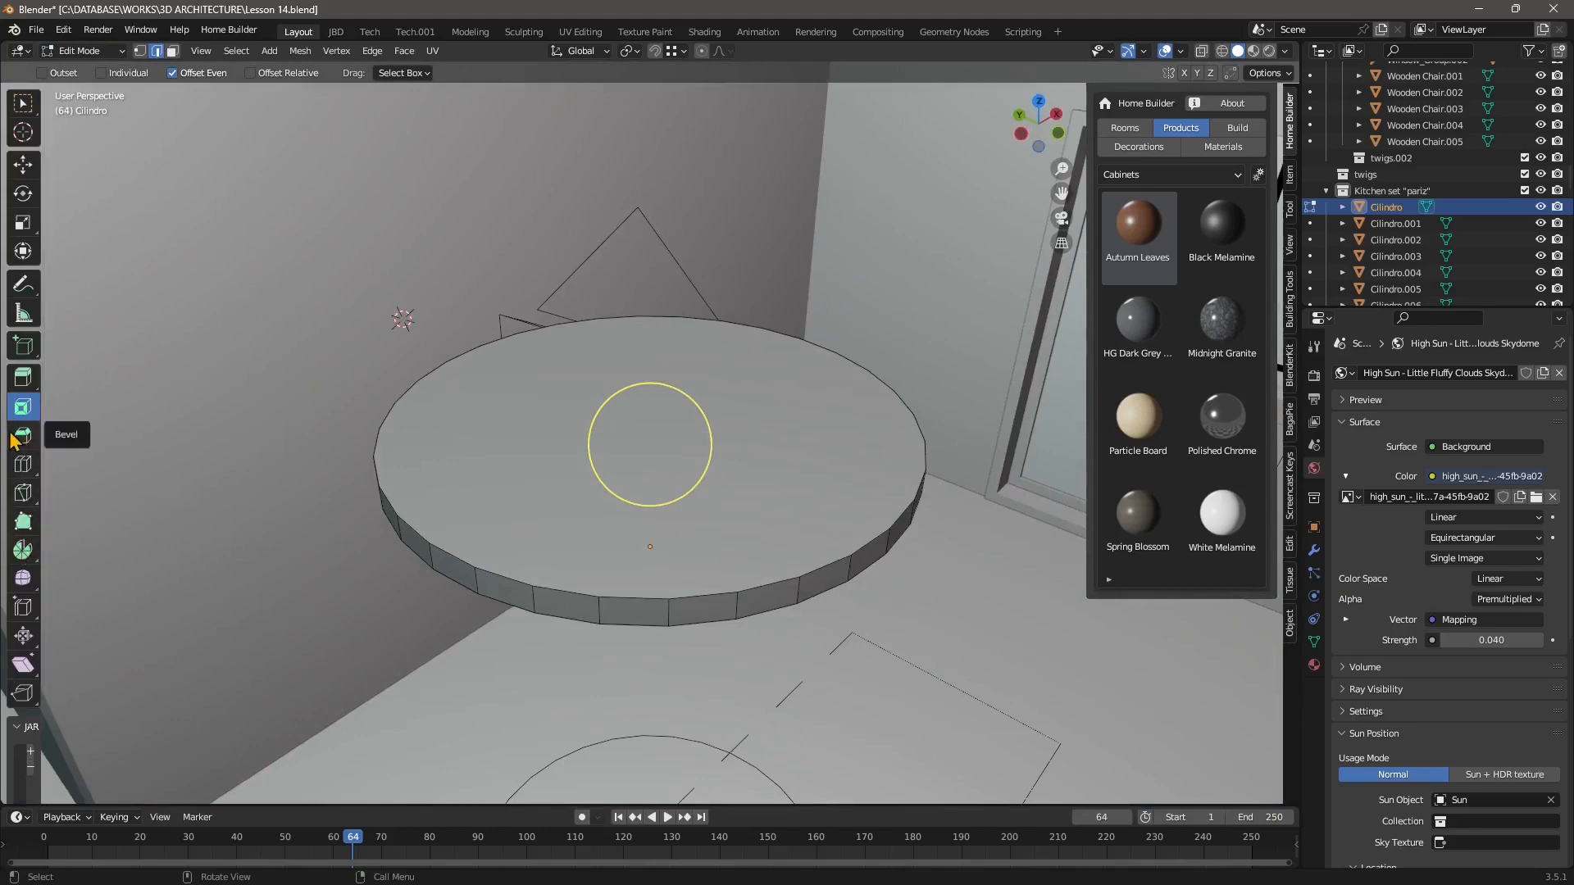
middle_drag(554, 518, 485, 248)
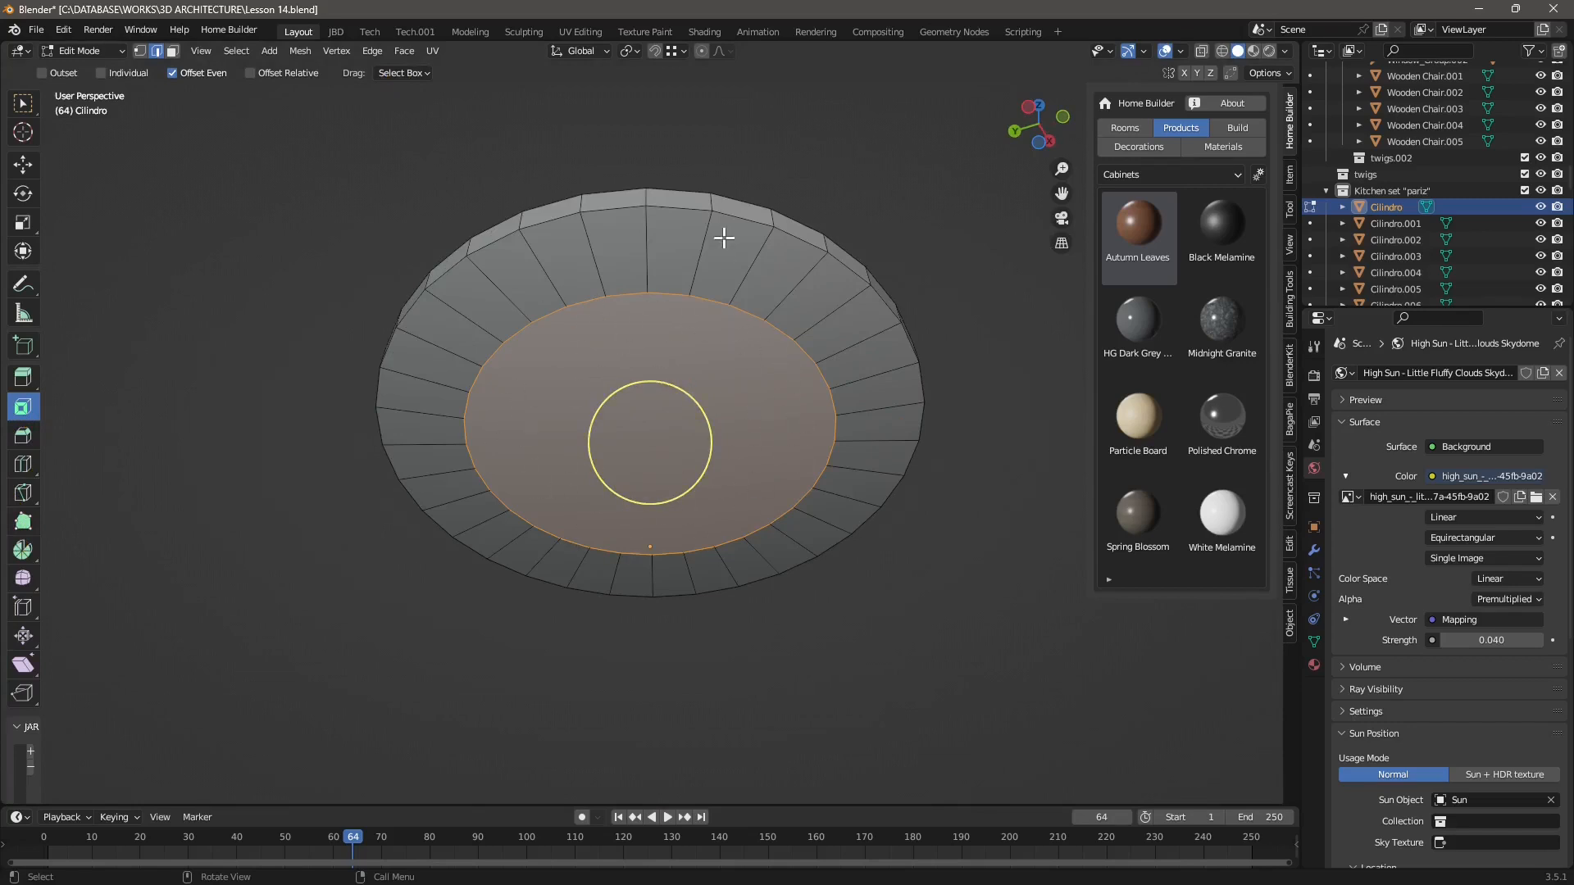
click(1313, 665)
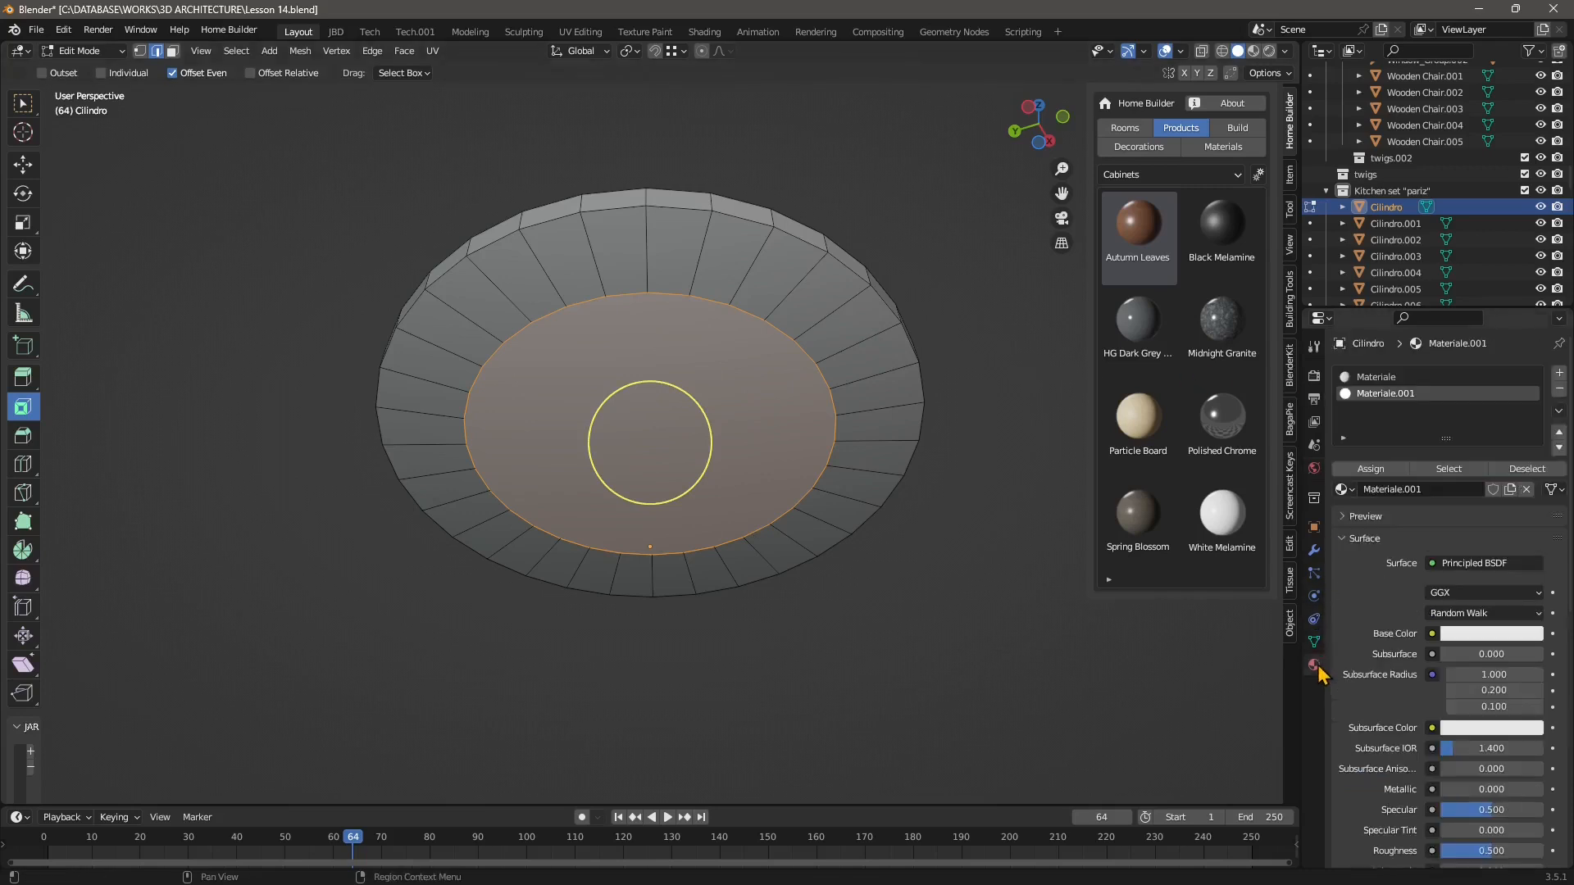
click(1377, 393)
click(1372, 382)
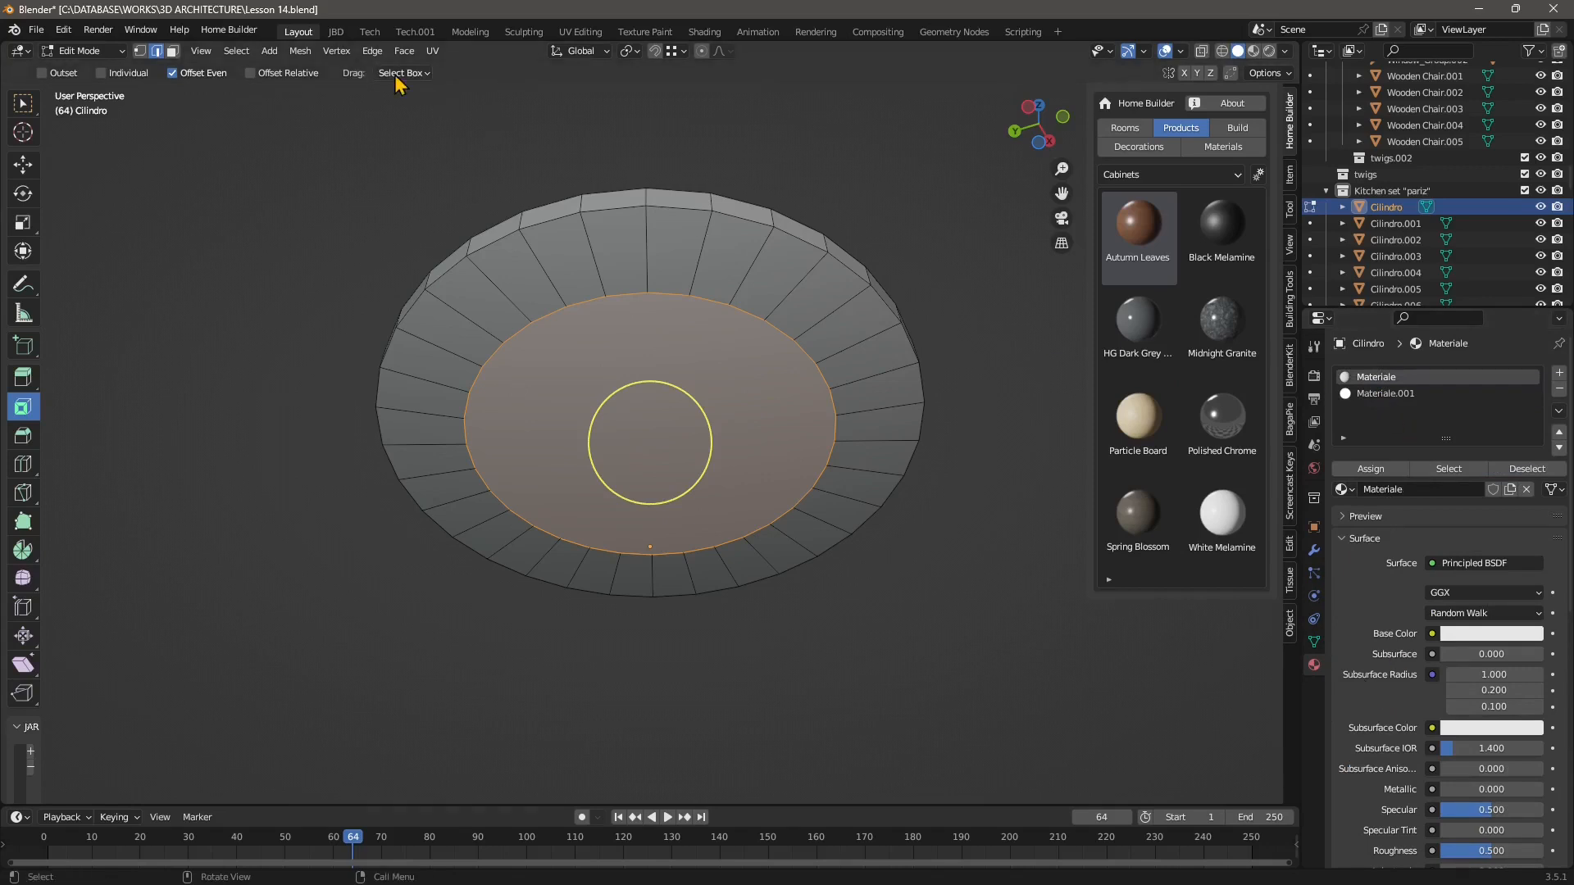
Switch to the Shading workspace and open the Materiale.001 slot's nodes to view its emission settings.
click(698, 33)
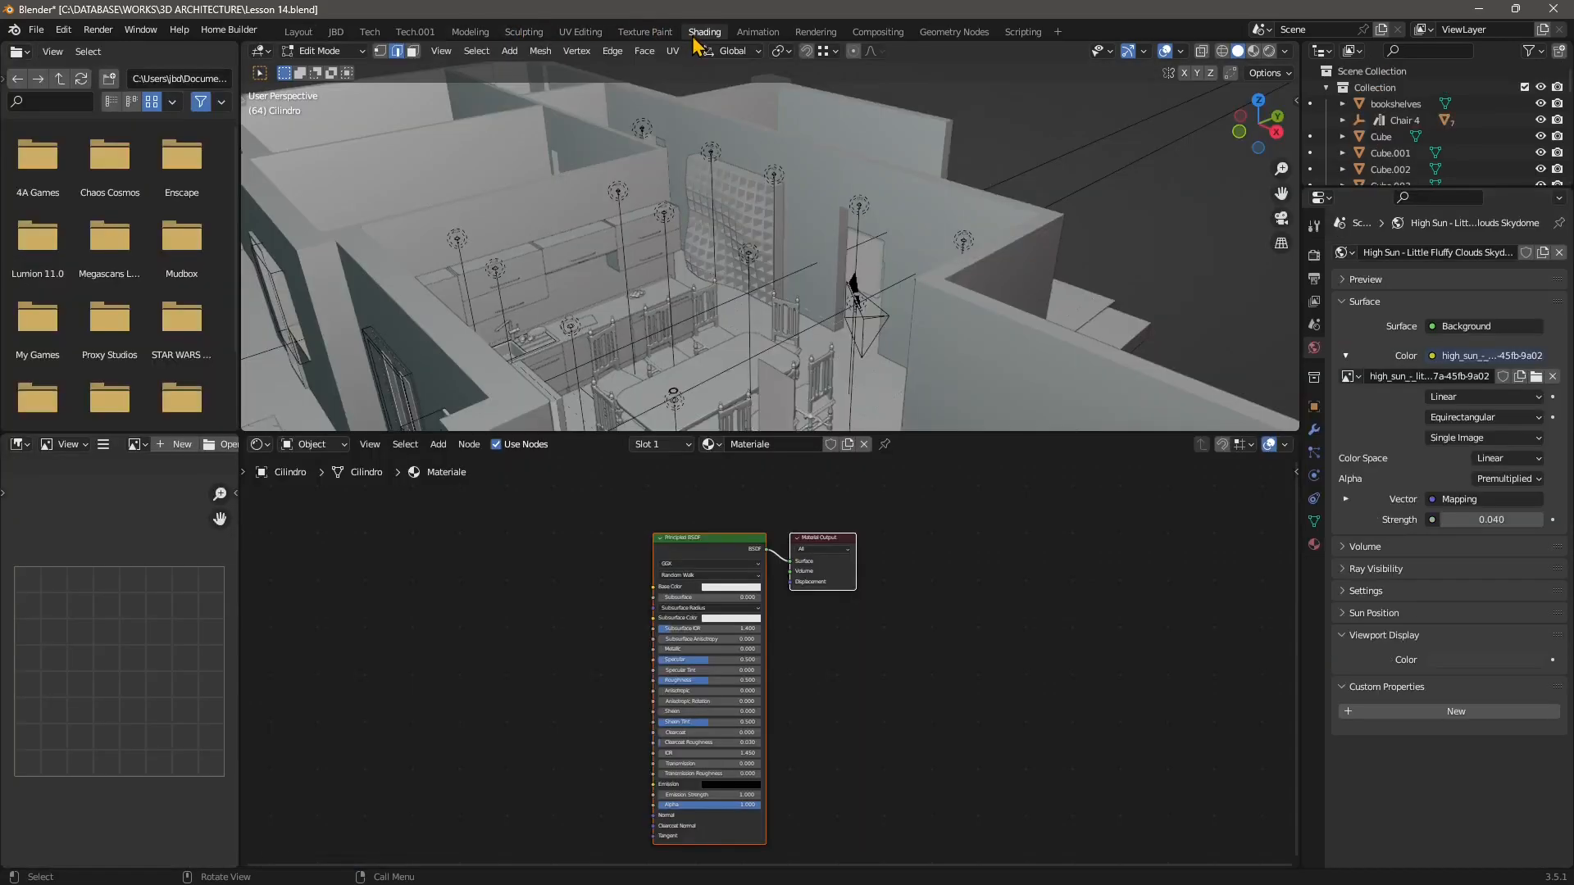
click(1315, 546)
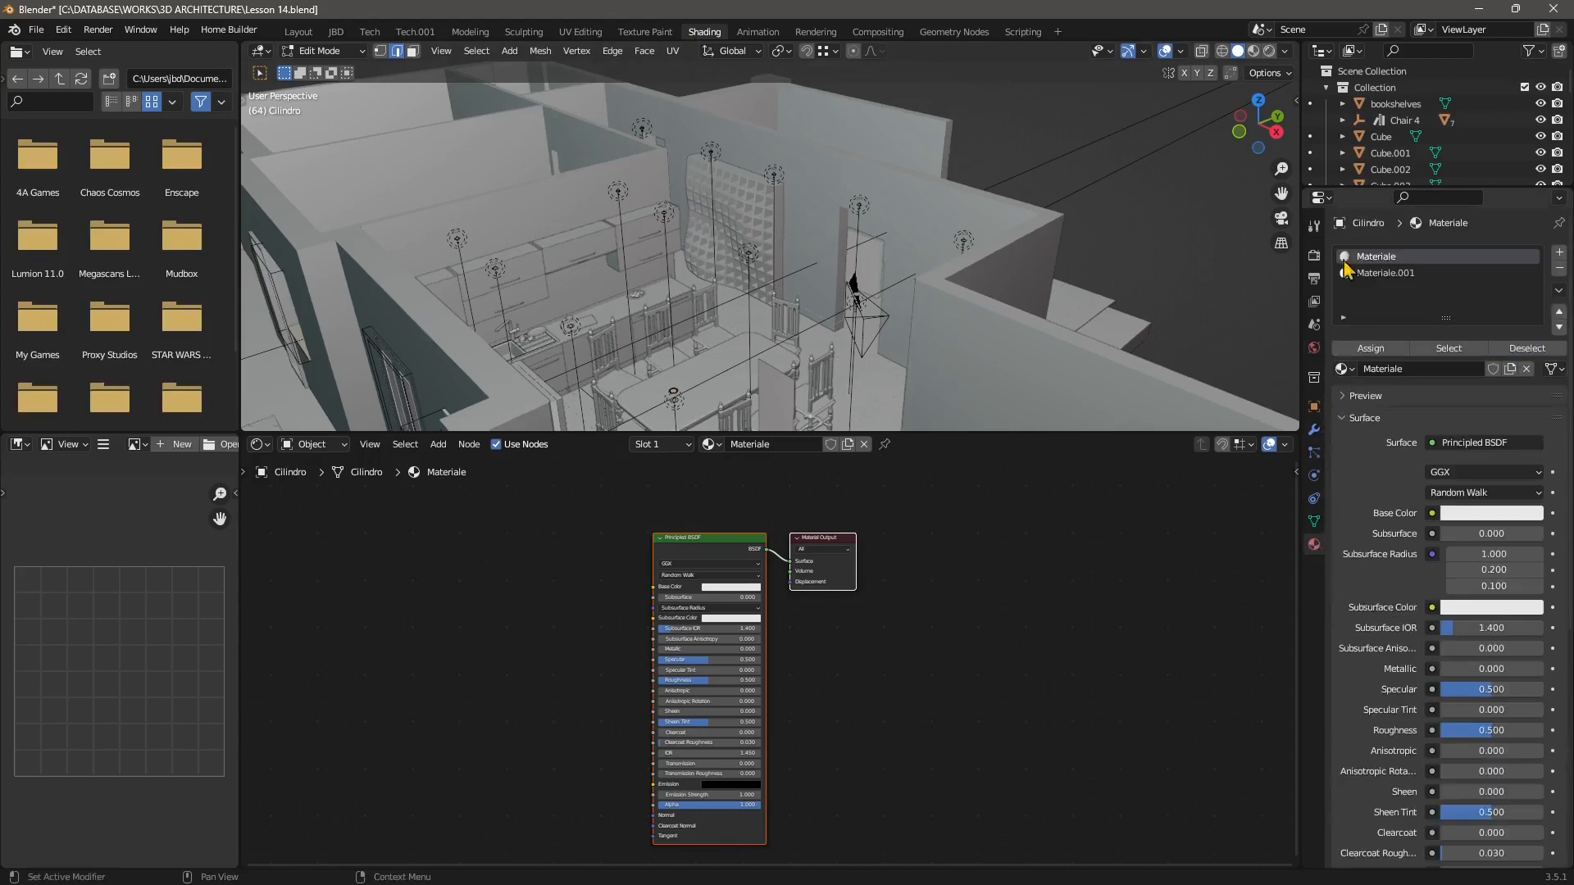
scroll(779, 622, up, 3)
middle_drag(662, 737, 720, 553)
scroll(720, 727, up, 4)
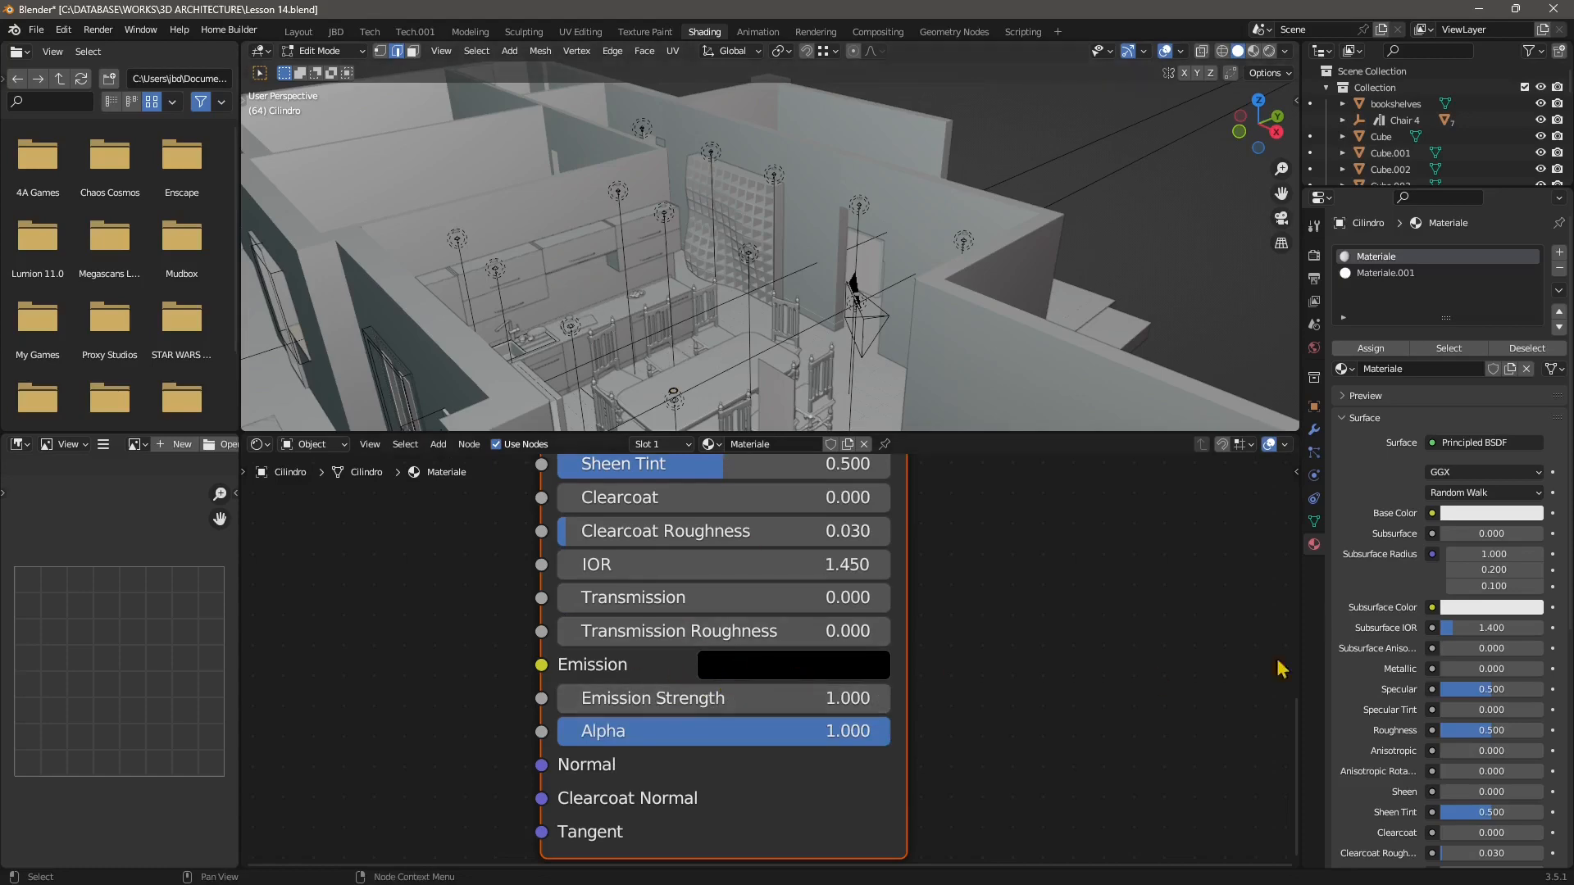
click(1368, 276)
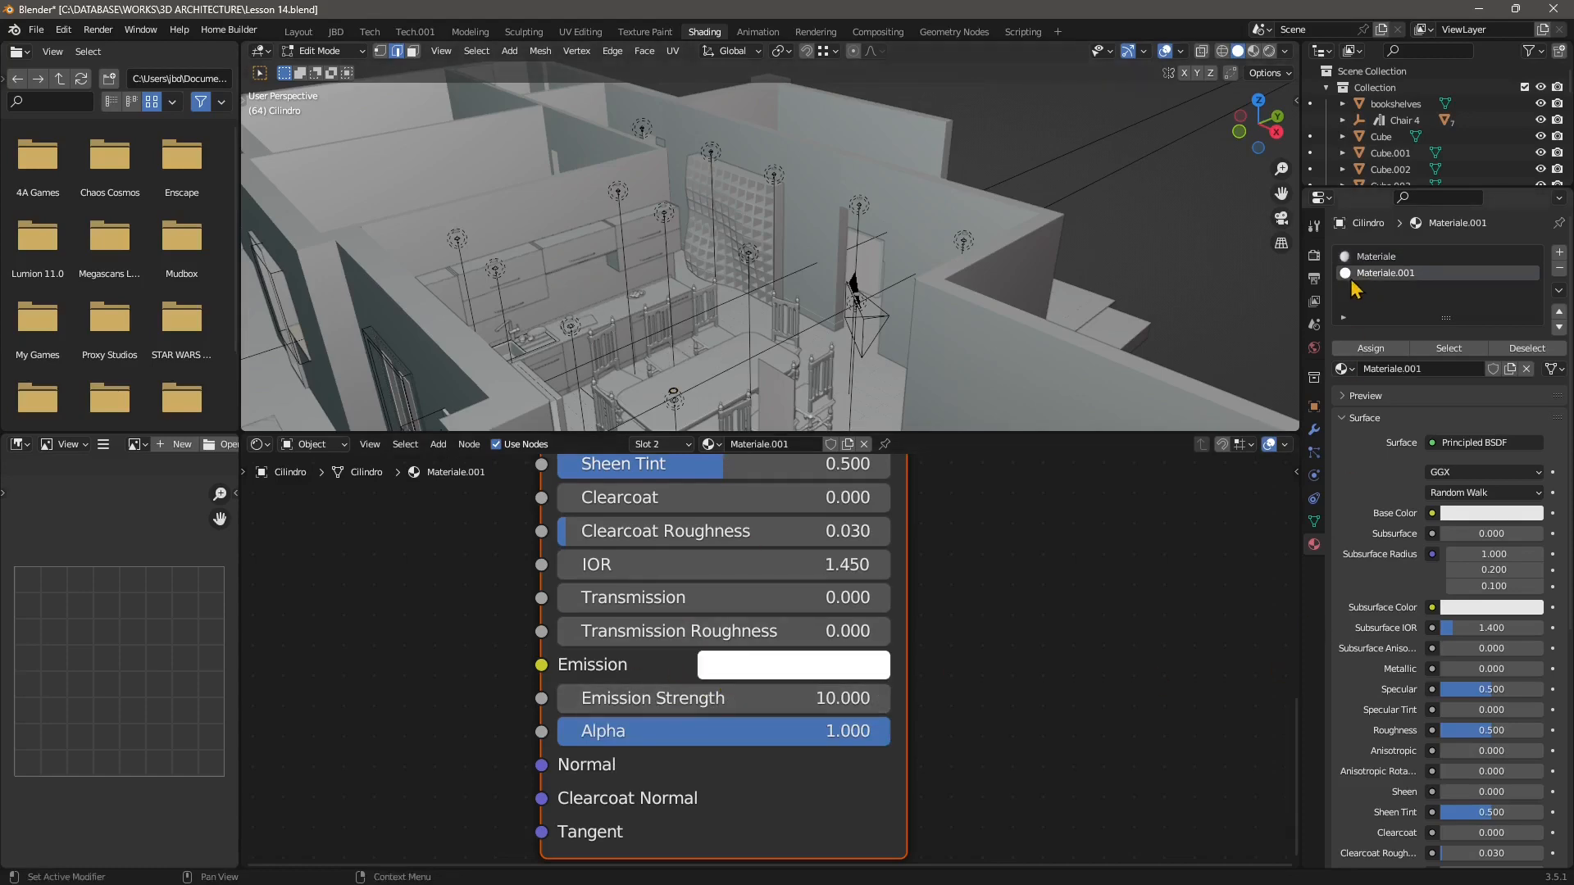
Frame the selected lamp face in the 3D viewport.
mouse_move(671, 269)
middle_down()
mouse_move(681, 204)
mouse_move(658, 246)
middle_up()
scroll(686, 303, up, 5)
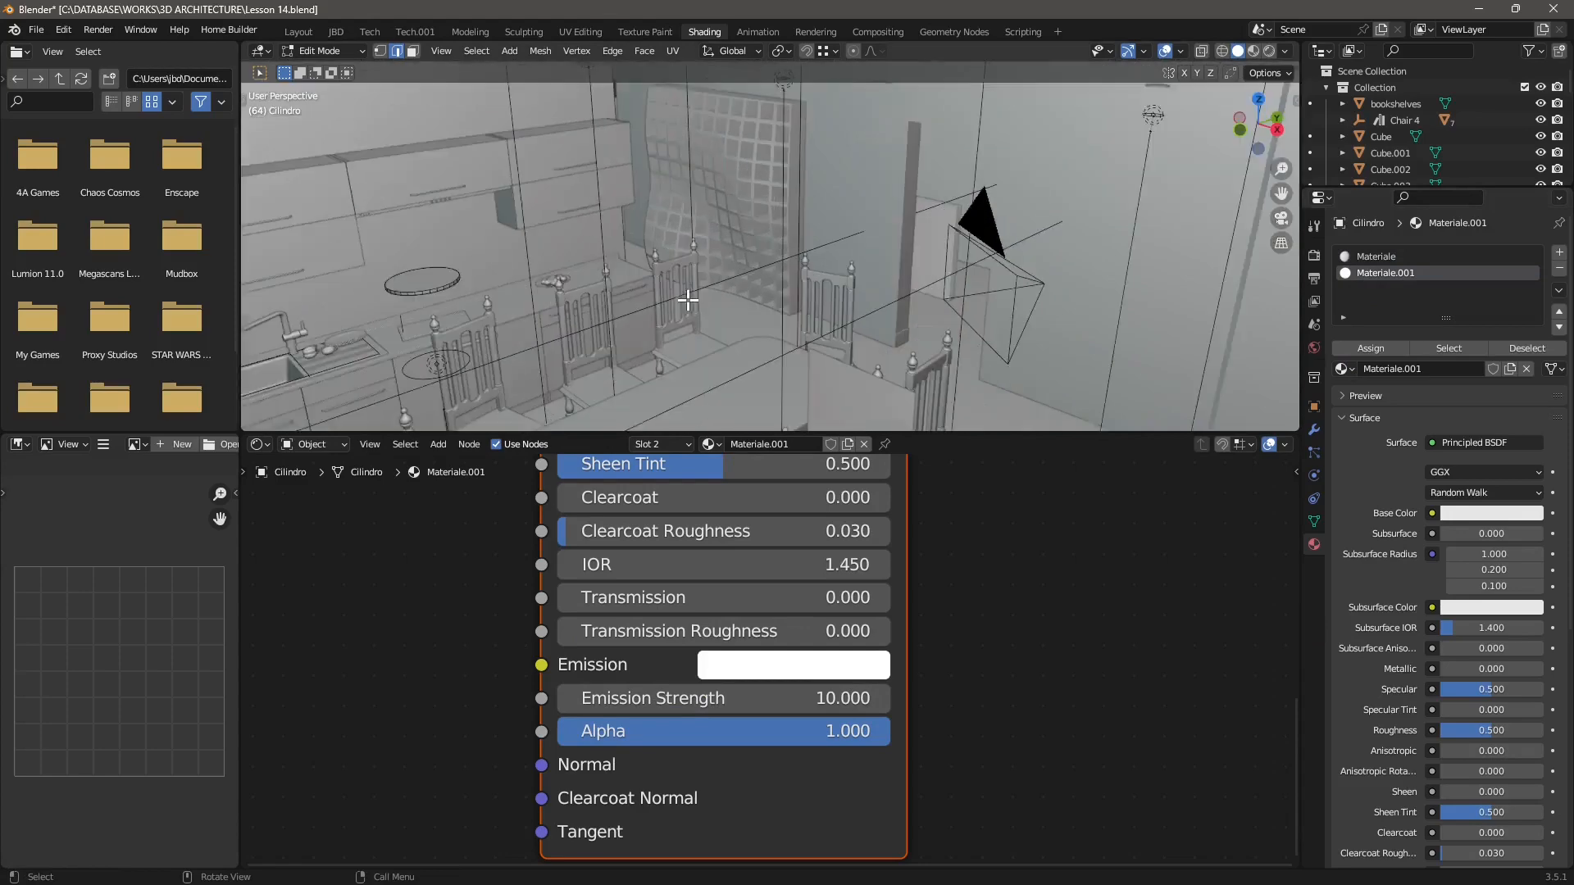
mouse_move(613, 304)
middle_down()
mouse_move(596, 300)
mouse_move(616, 301)
middle_up()
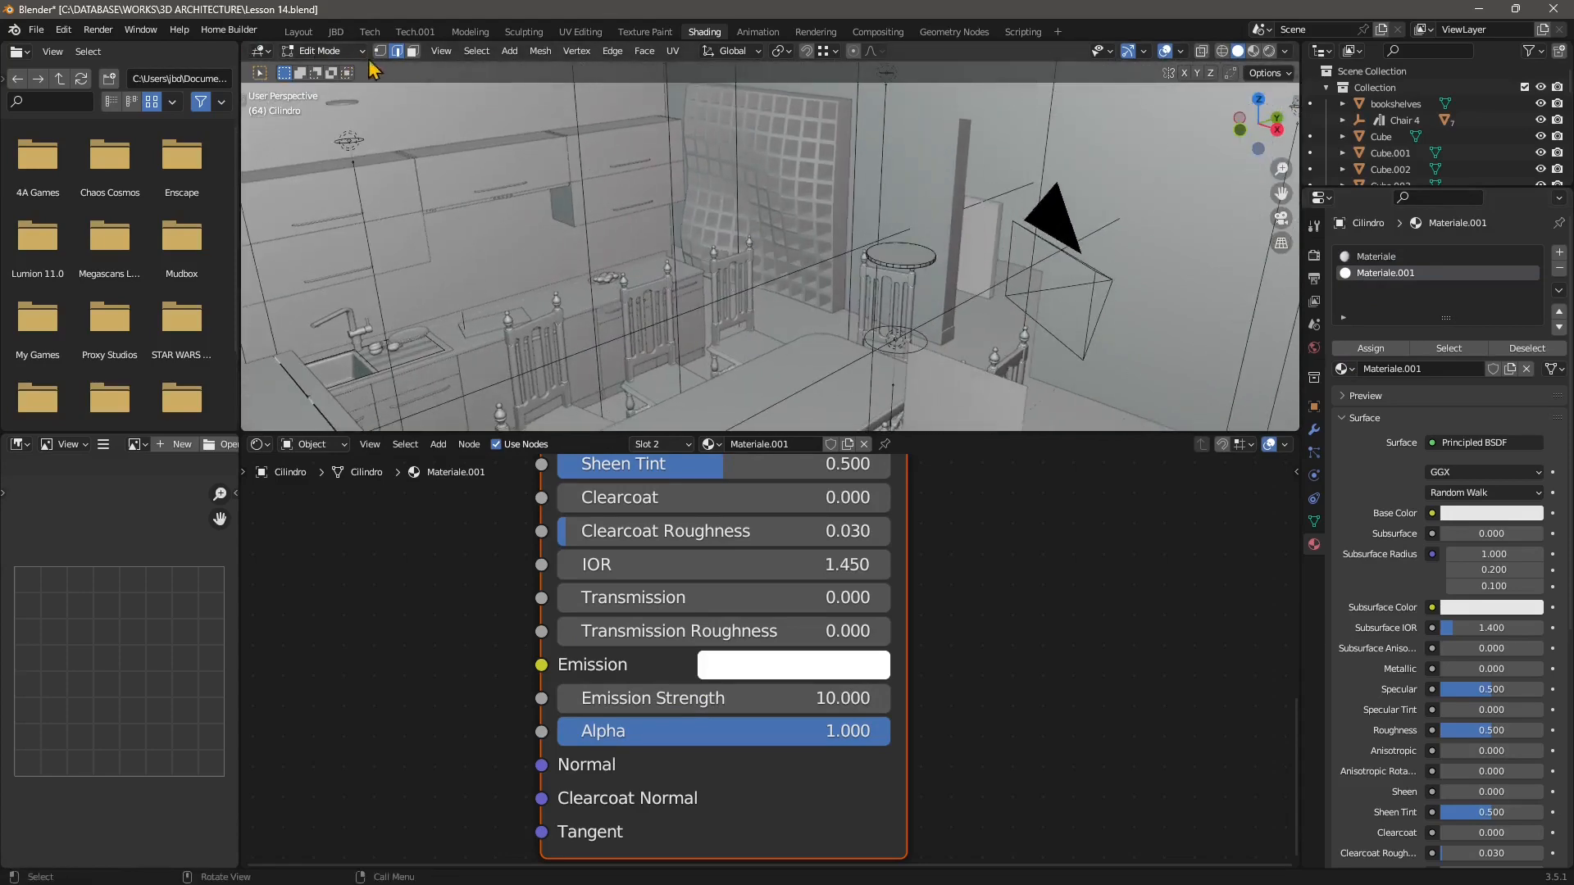
click(440, 51)
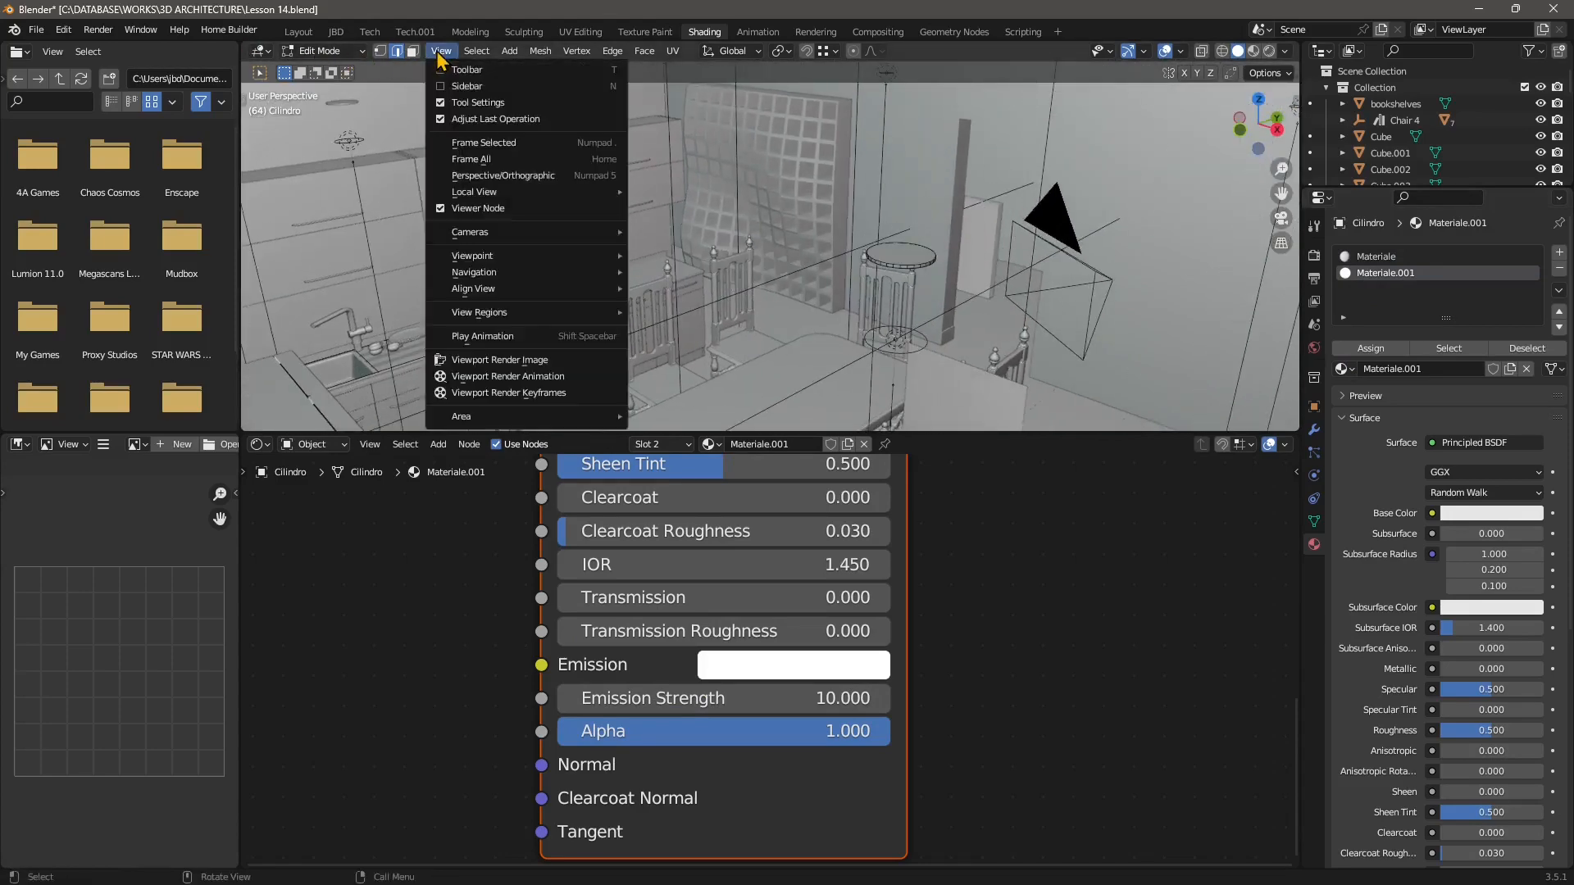
click(468, 143)
middle_drag(692, 268, 715, 199)
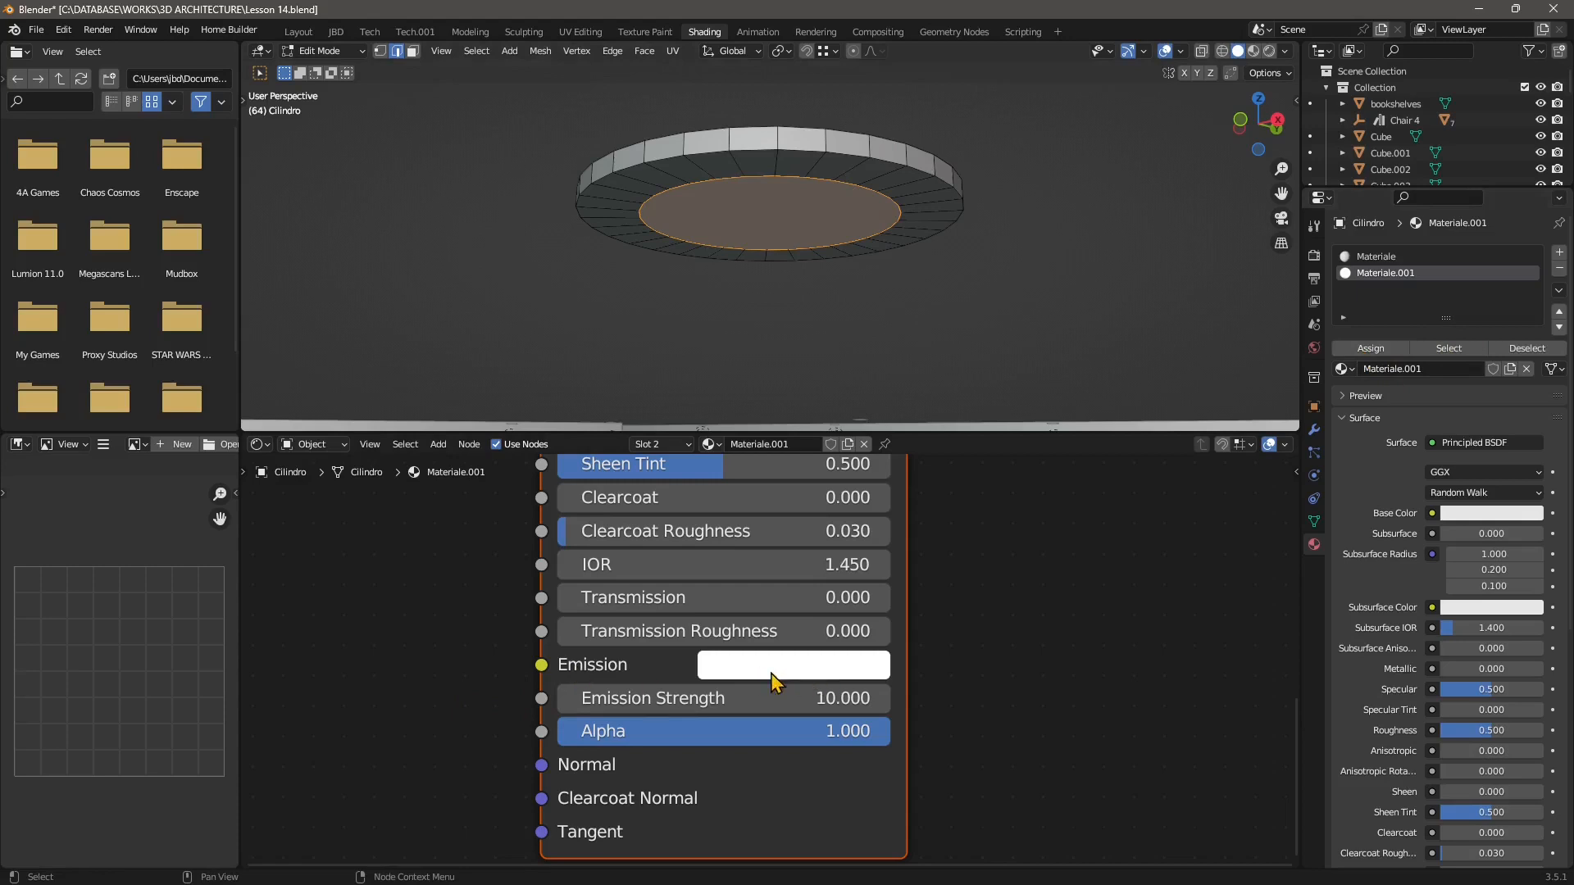
Set the Emission Strength of Materiale.001 to 2.
click(811, 700)
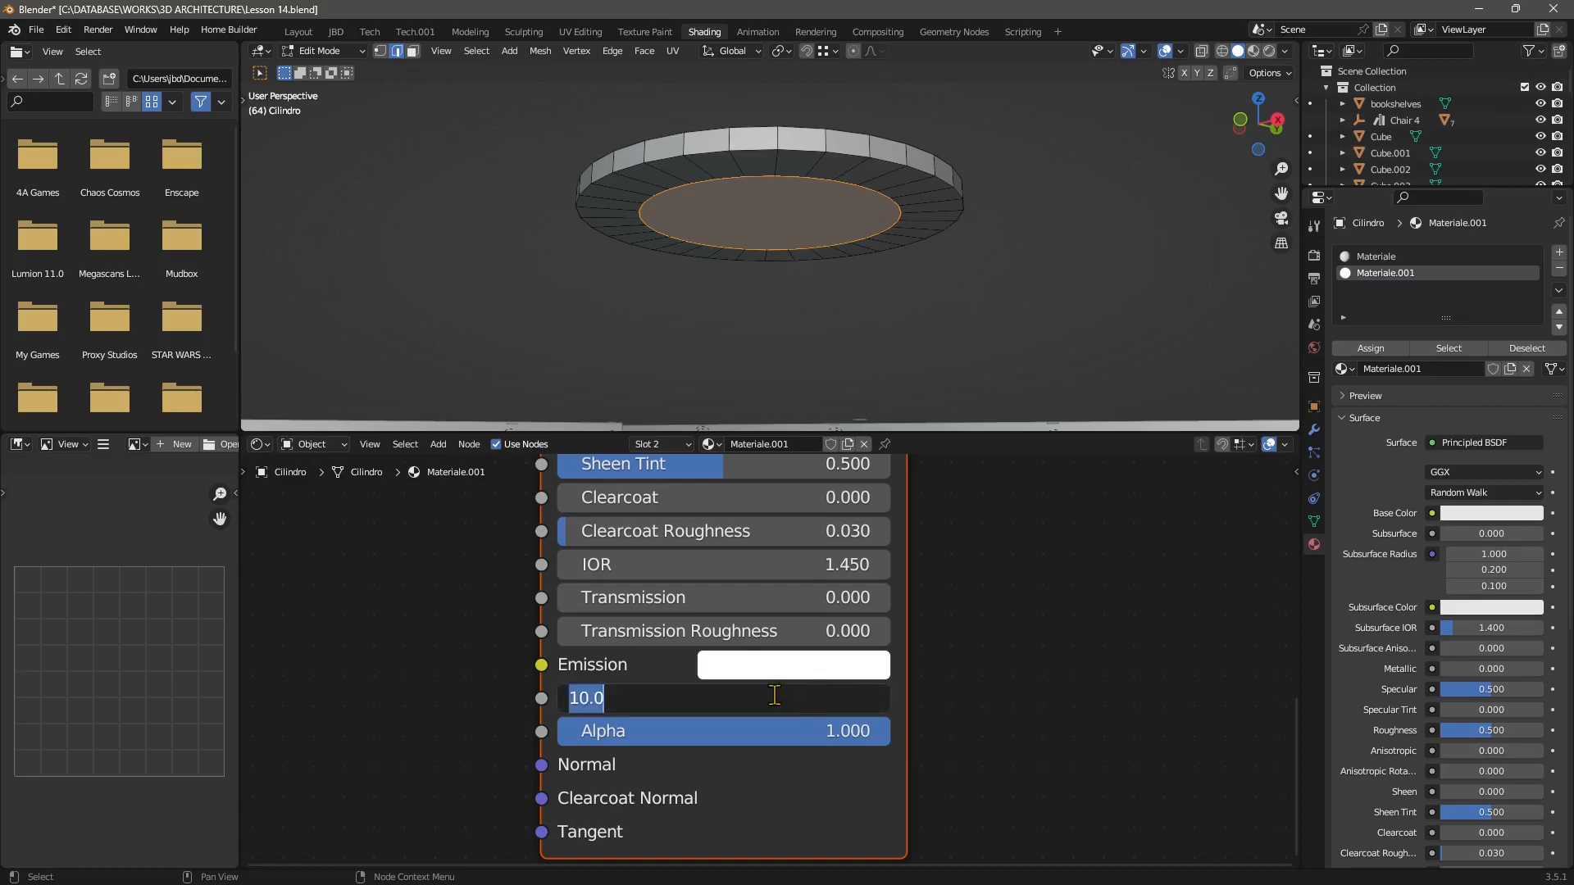
text(5)
key(Return)
click(856, 693)
text(2)
key(Return)
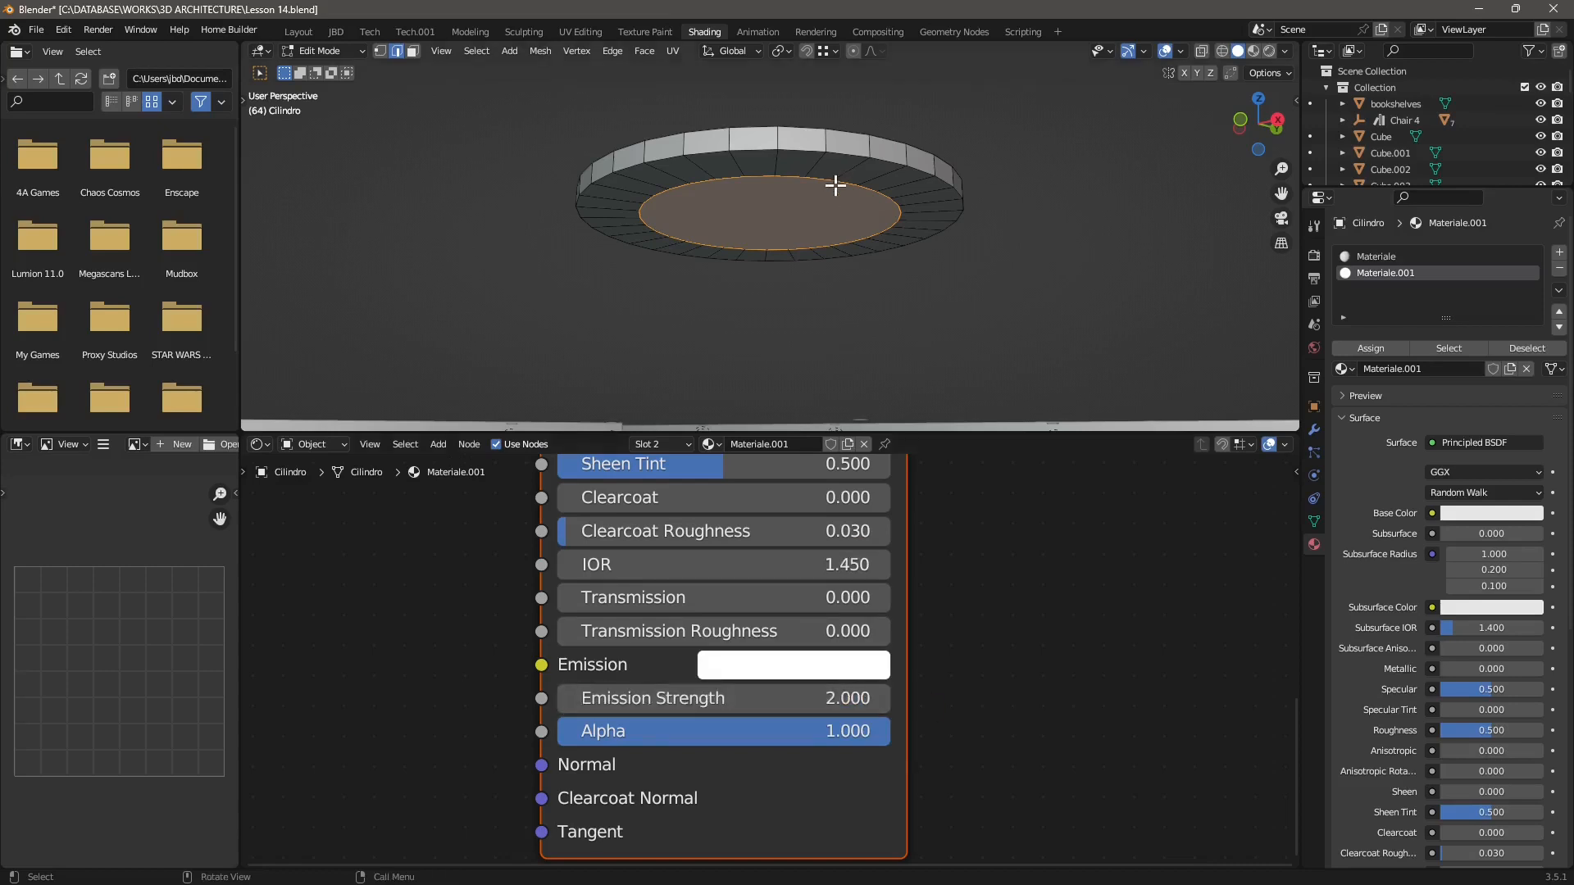
Return to the Layout workspace and switch the lamp back to Object Mode.
click(783, 680)
drag(829, 344, 815, 345)
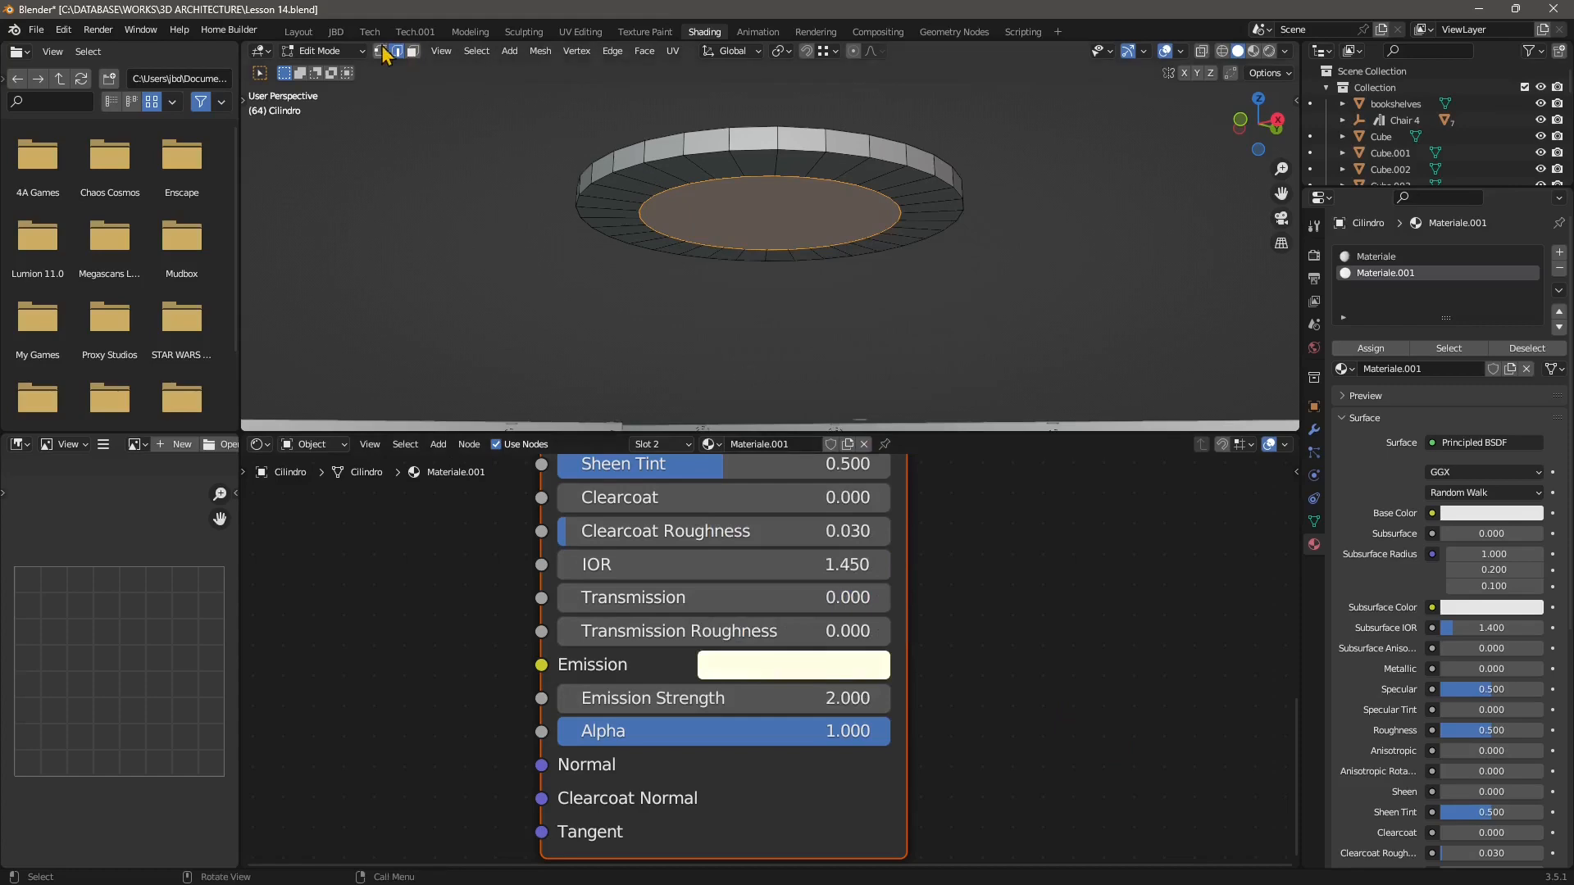
click(298, 32)
scroll(573, 484, down, 5)
middle_drag(576, 485, 699, 688)
click(82, 51)
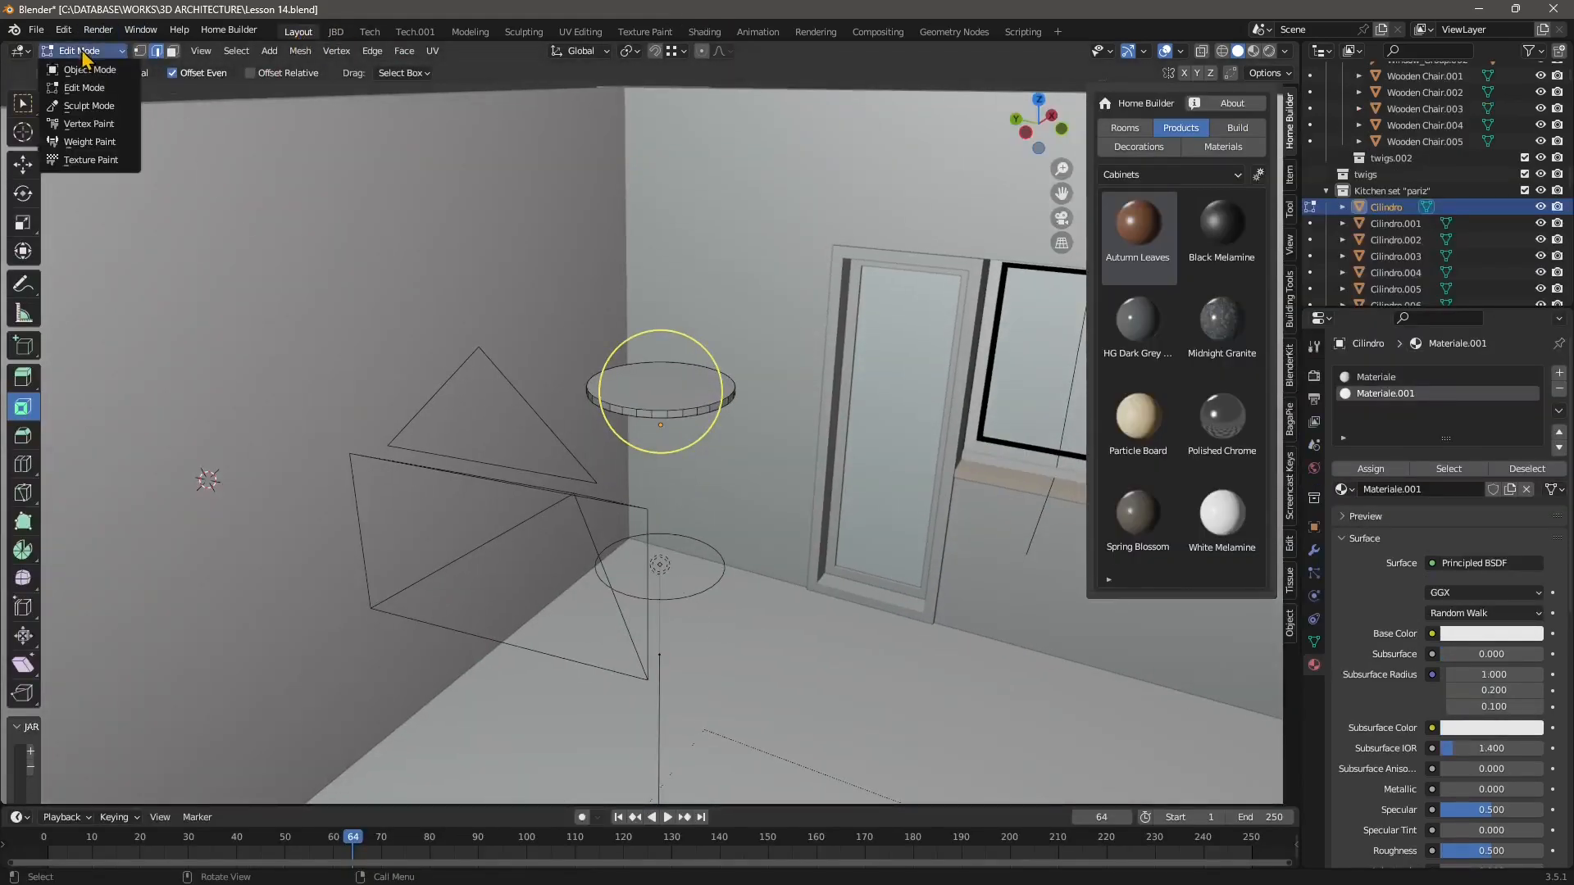
click(82, 71)
Select the area light beneath the ceiling lamp and inspect the kitchen's ceiling lights from above.
click(685, 676)
middle_drag(685, 676, 645, 668)
click(664, 392)
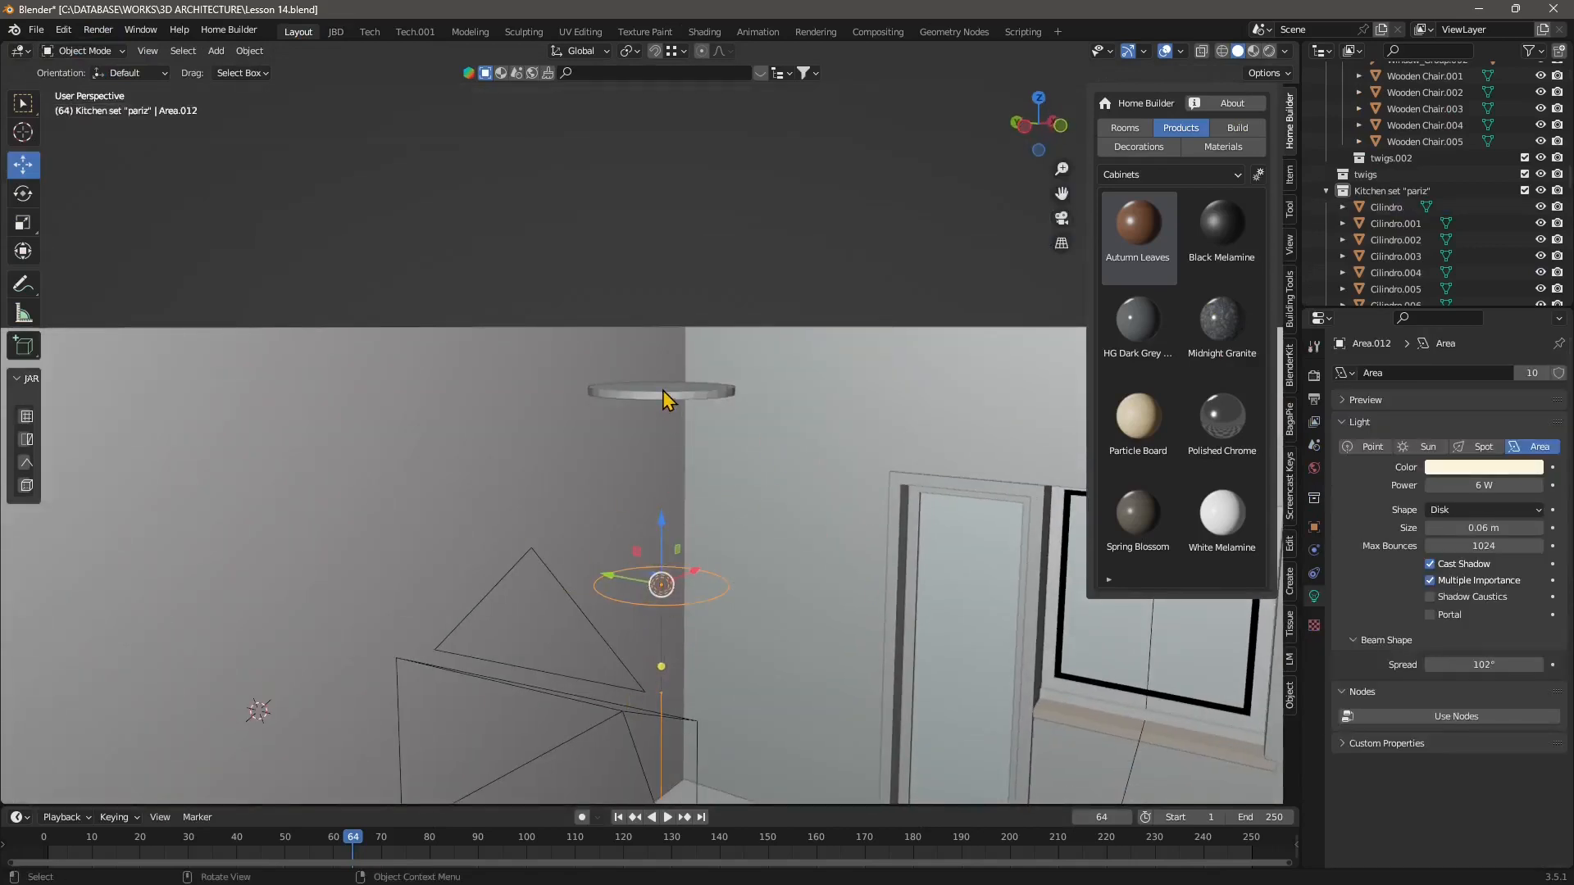
middle_drag(663, 392, 650, 527)
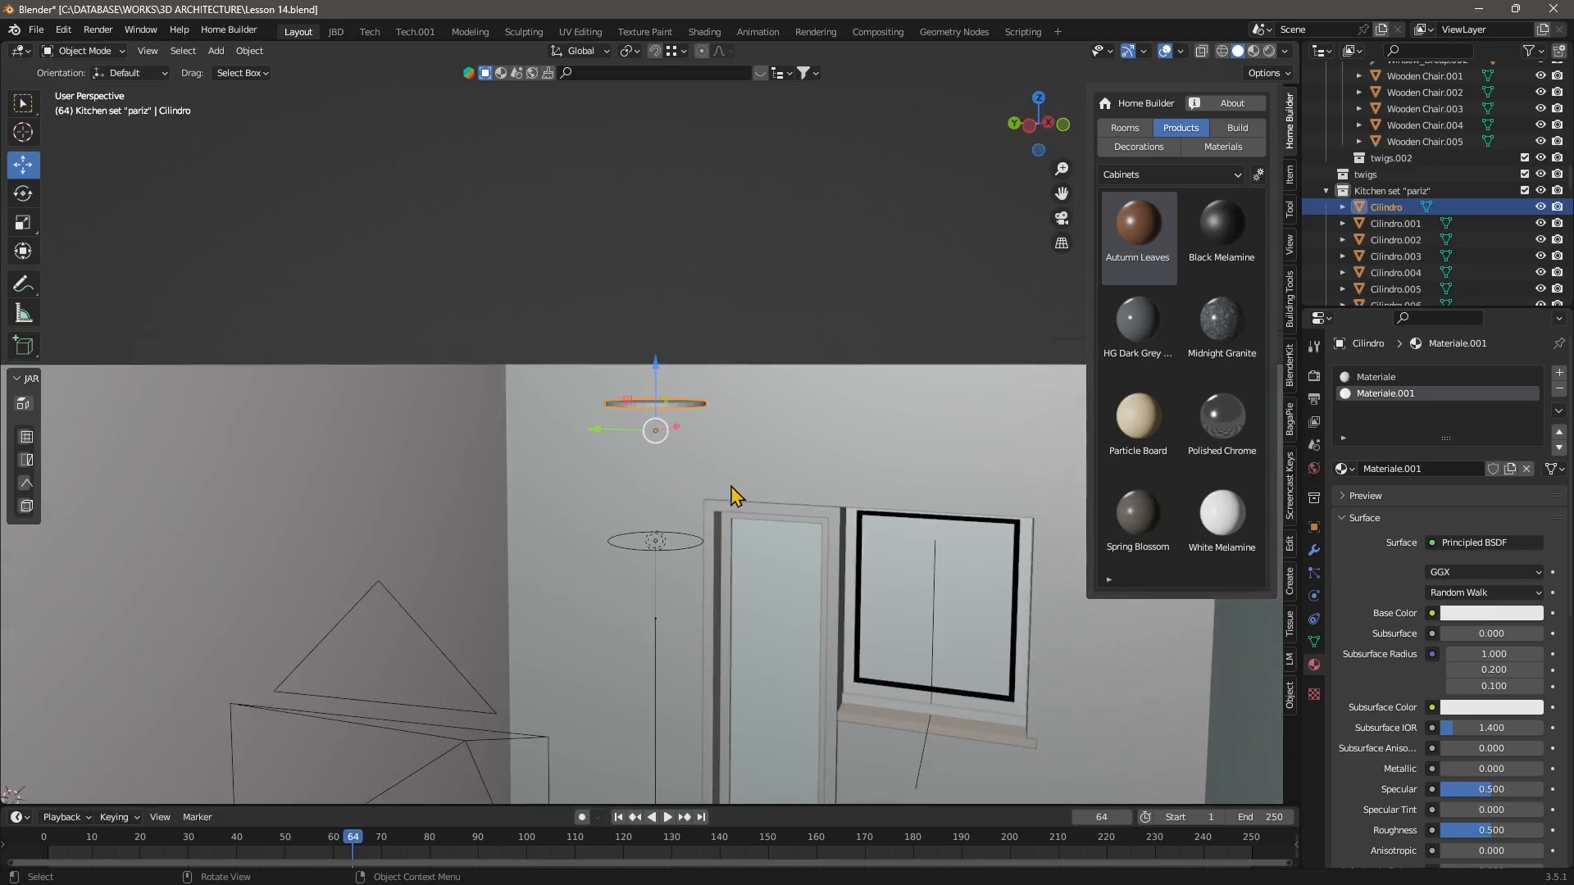
middle_drag(737, 495, 686, 555)
click(677, 551)
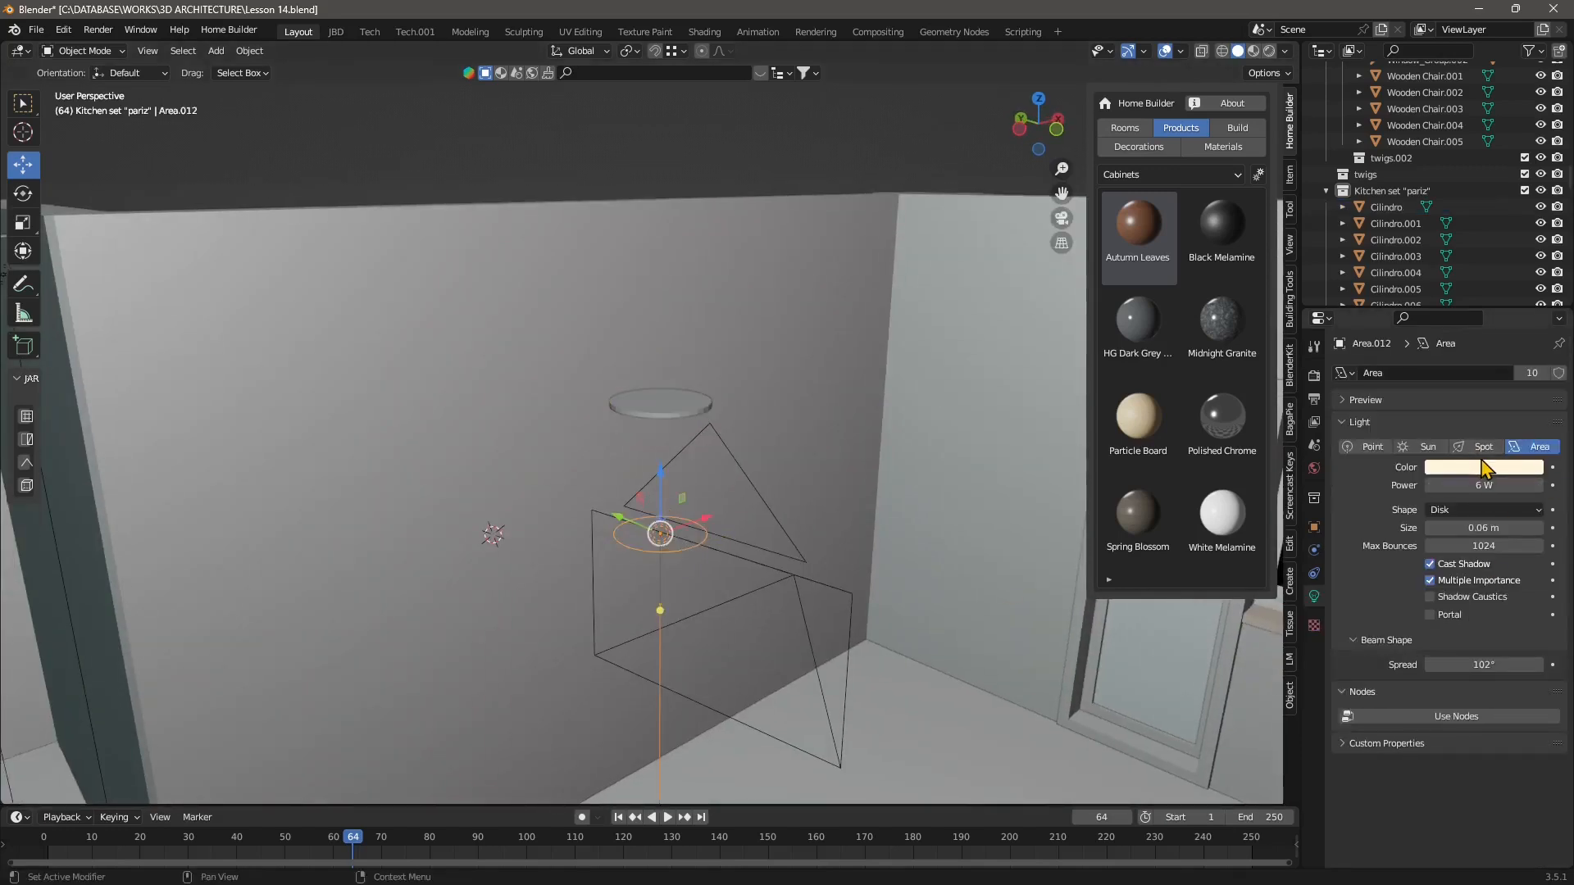
middle_drag(907, 516, 485, 349)
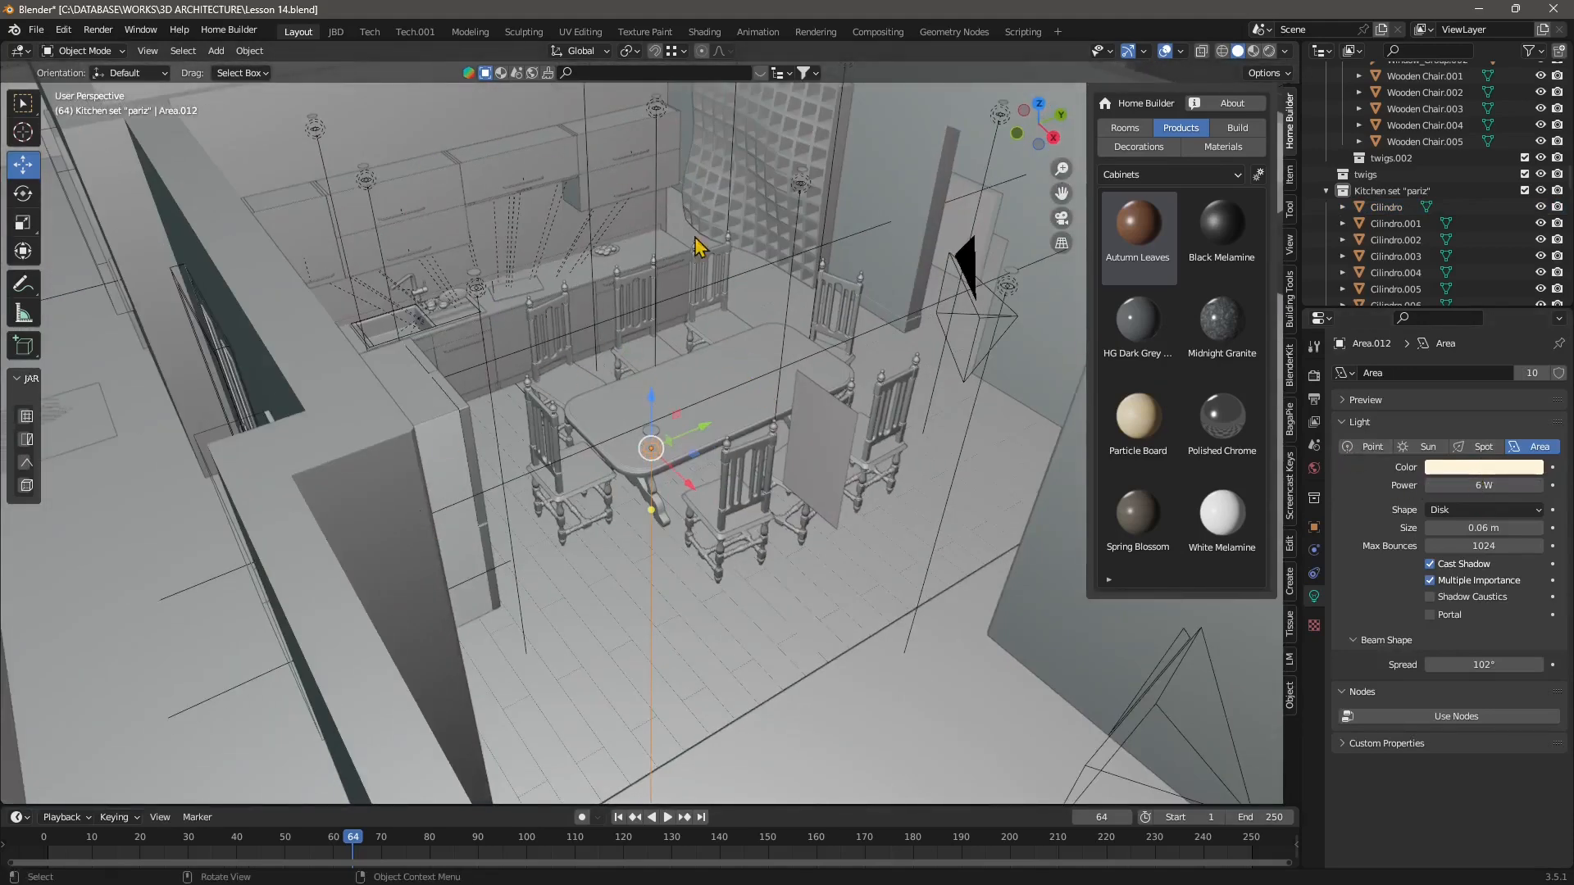
middle_drag(678, 522, 611, 234)
middle_drag(777, 328, 712, 188)
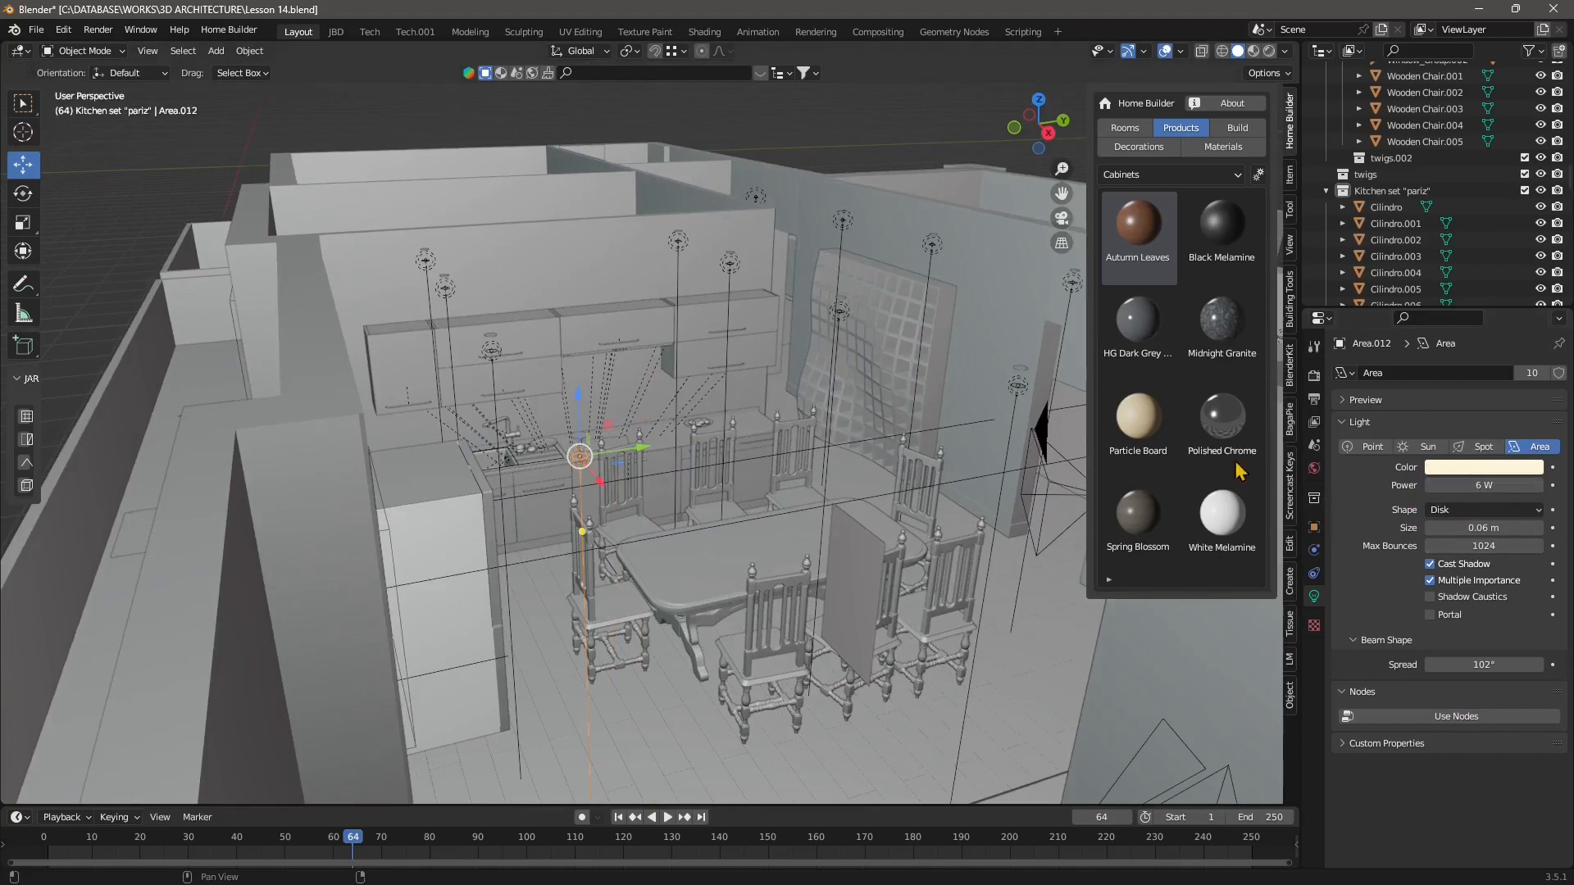
middle_drag(644, 451, 700, 509)
click(709, 280)
scroll(734, 511, down, 2)
scroll(729, 510, up, 2)
scroll(590, 469, up, 2)
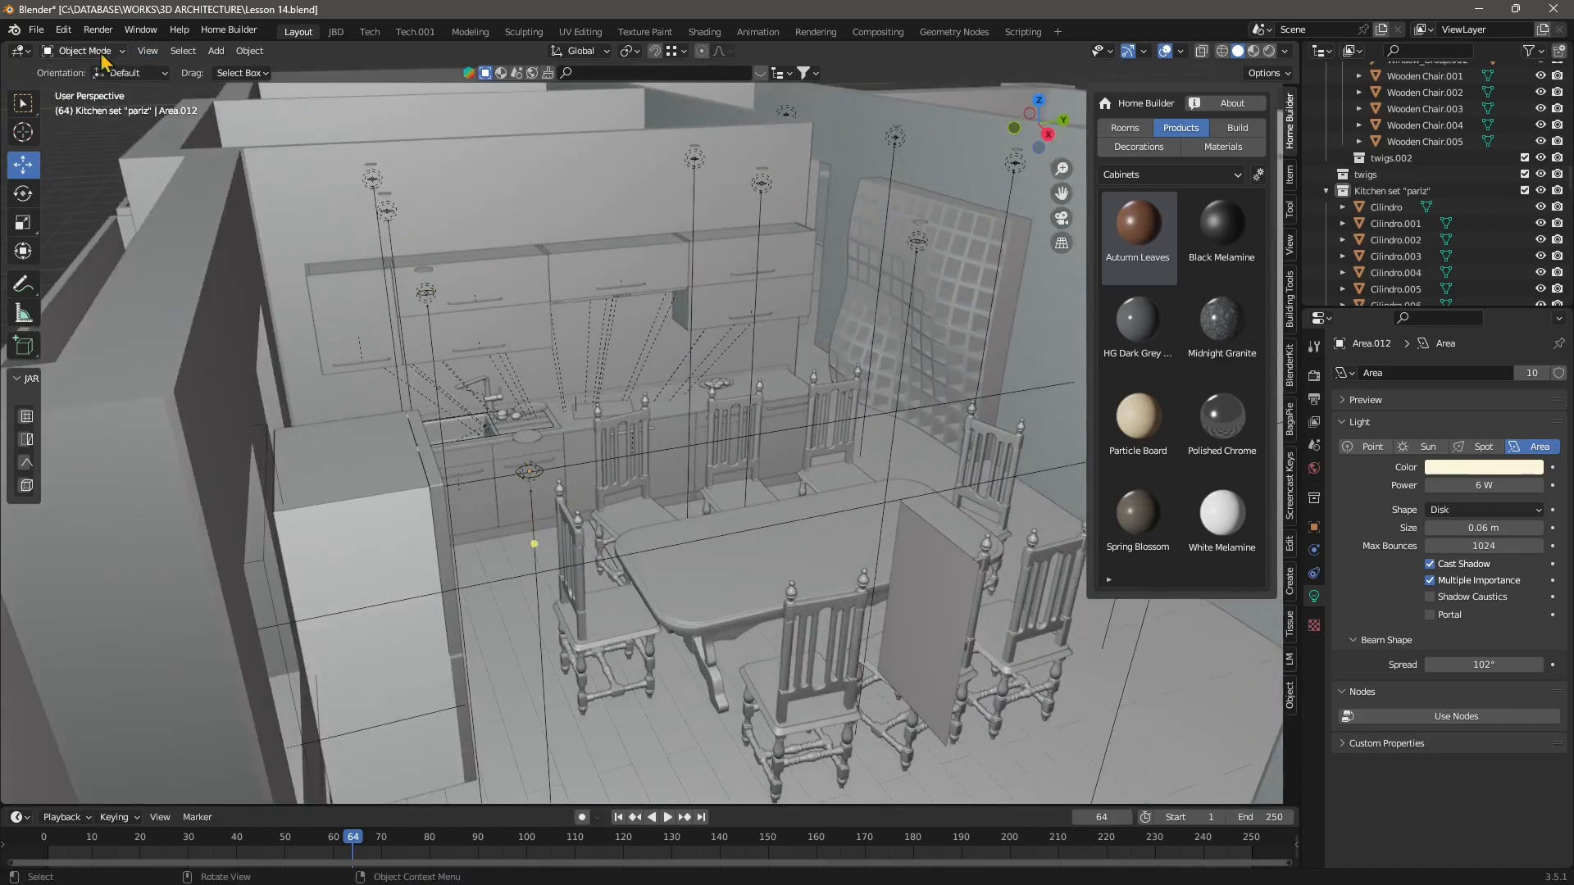
click(23, 345)
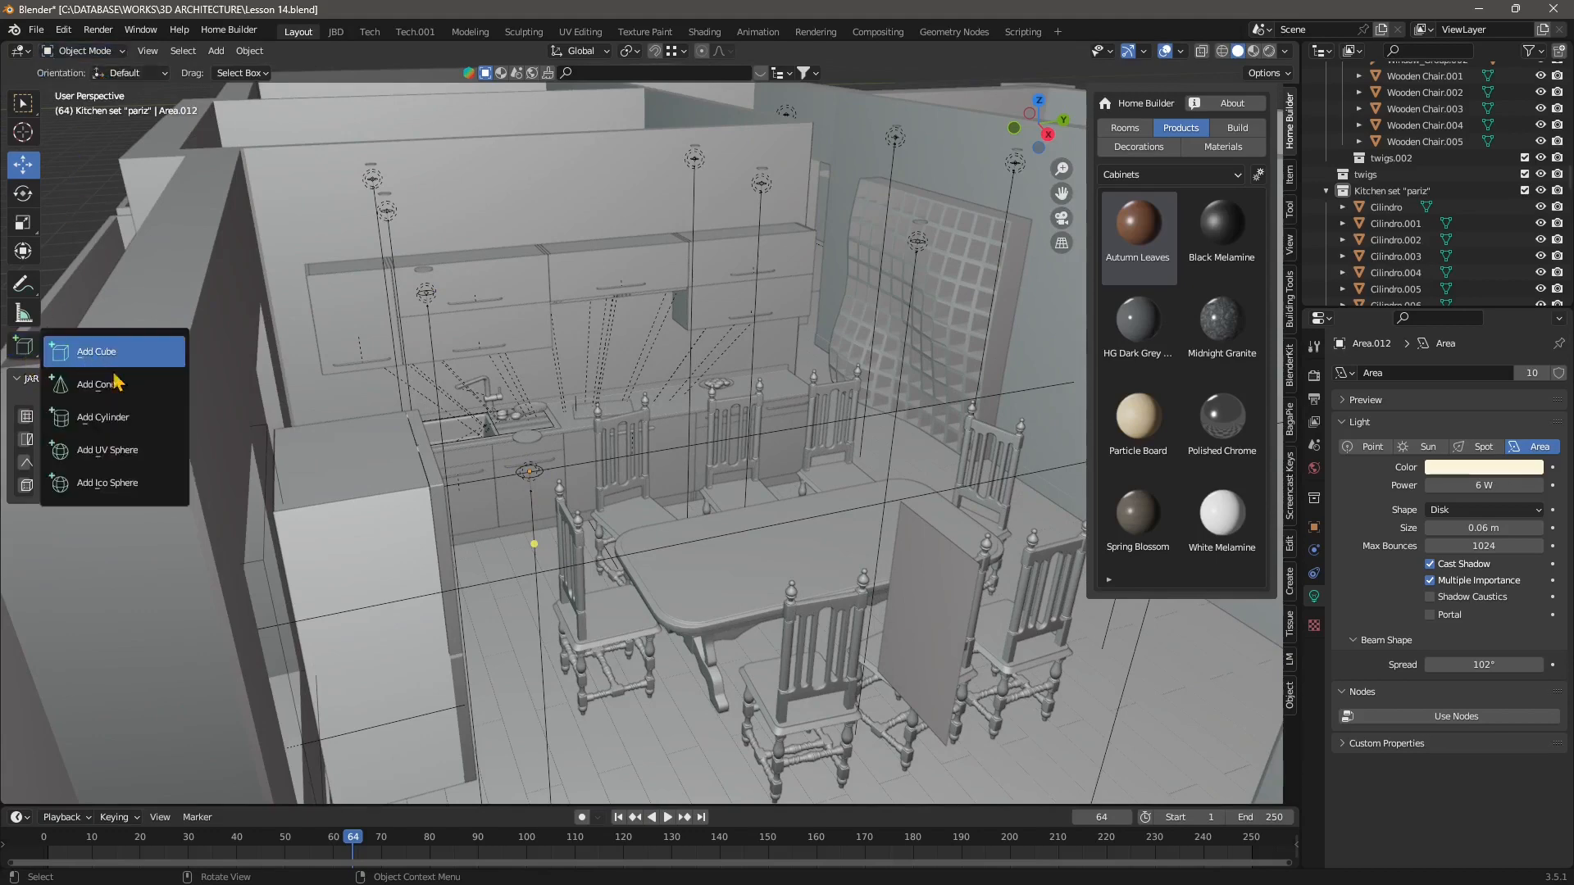
click(129, 419)
drag(574, 391, 598, 407)
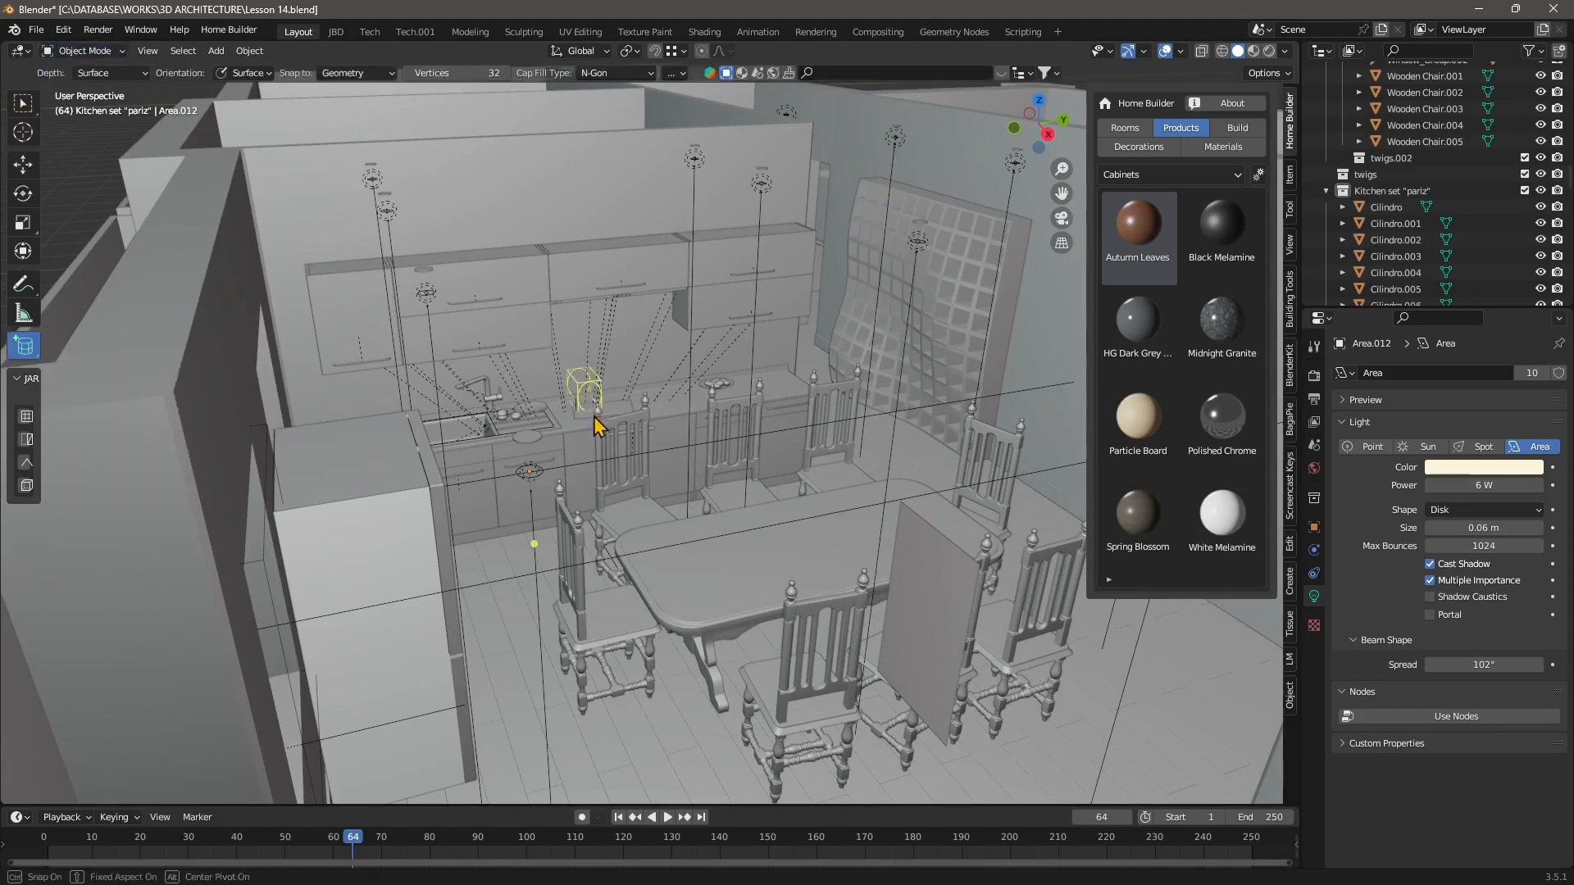
click(603, 416)
key(ctrl+z)
scroll(547, 464, down, 2)
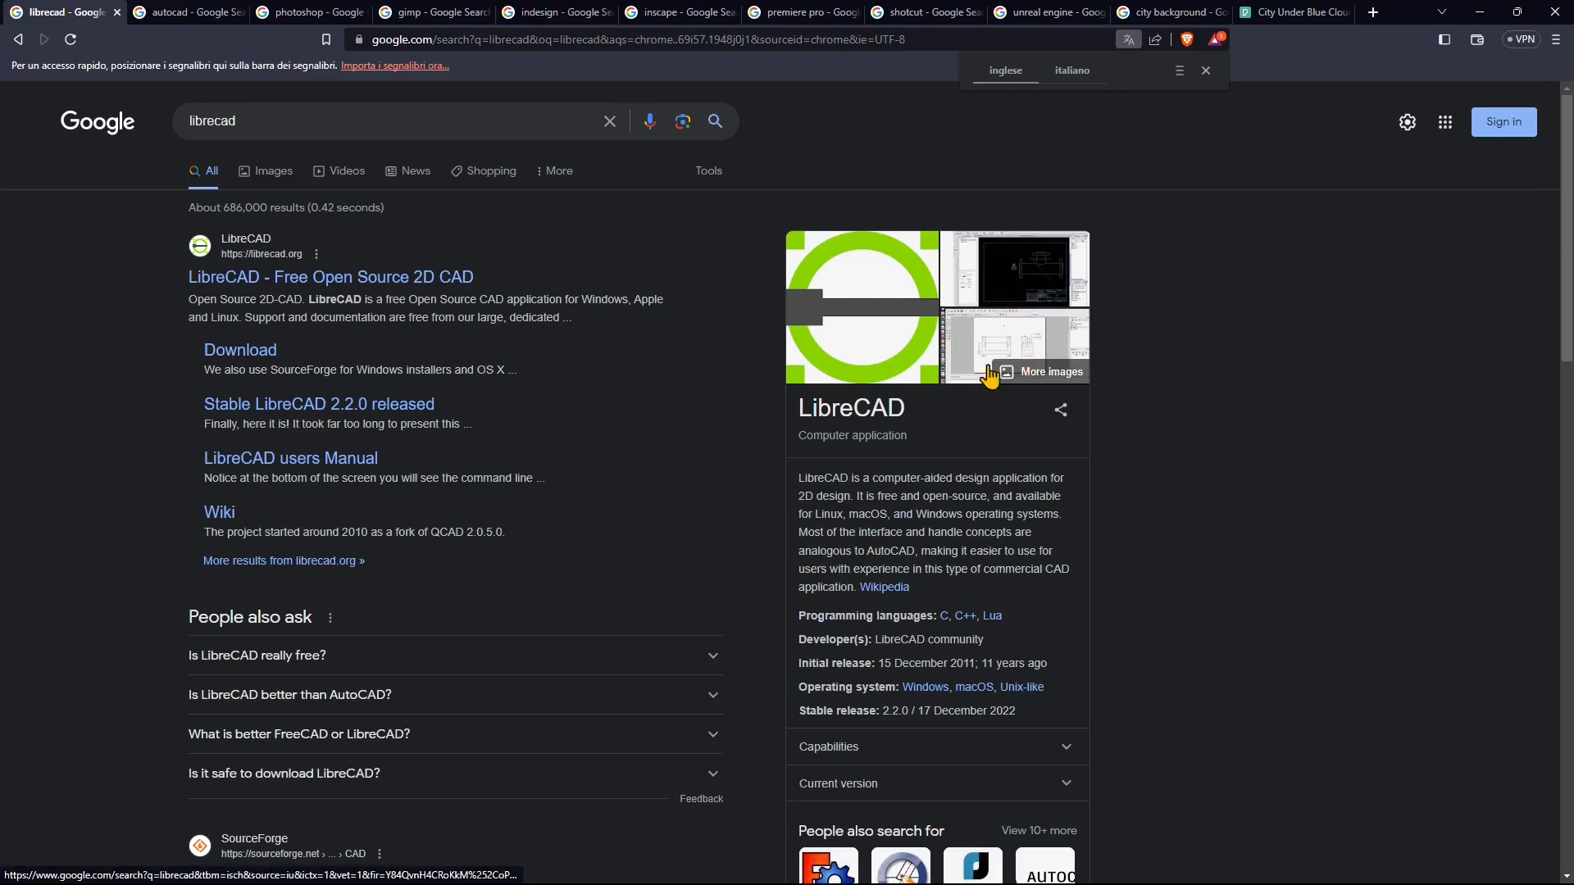
Switch to the web browser, leaf through the open software search tabs, then minimize it.
click(206, 25)
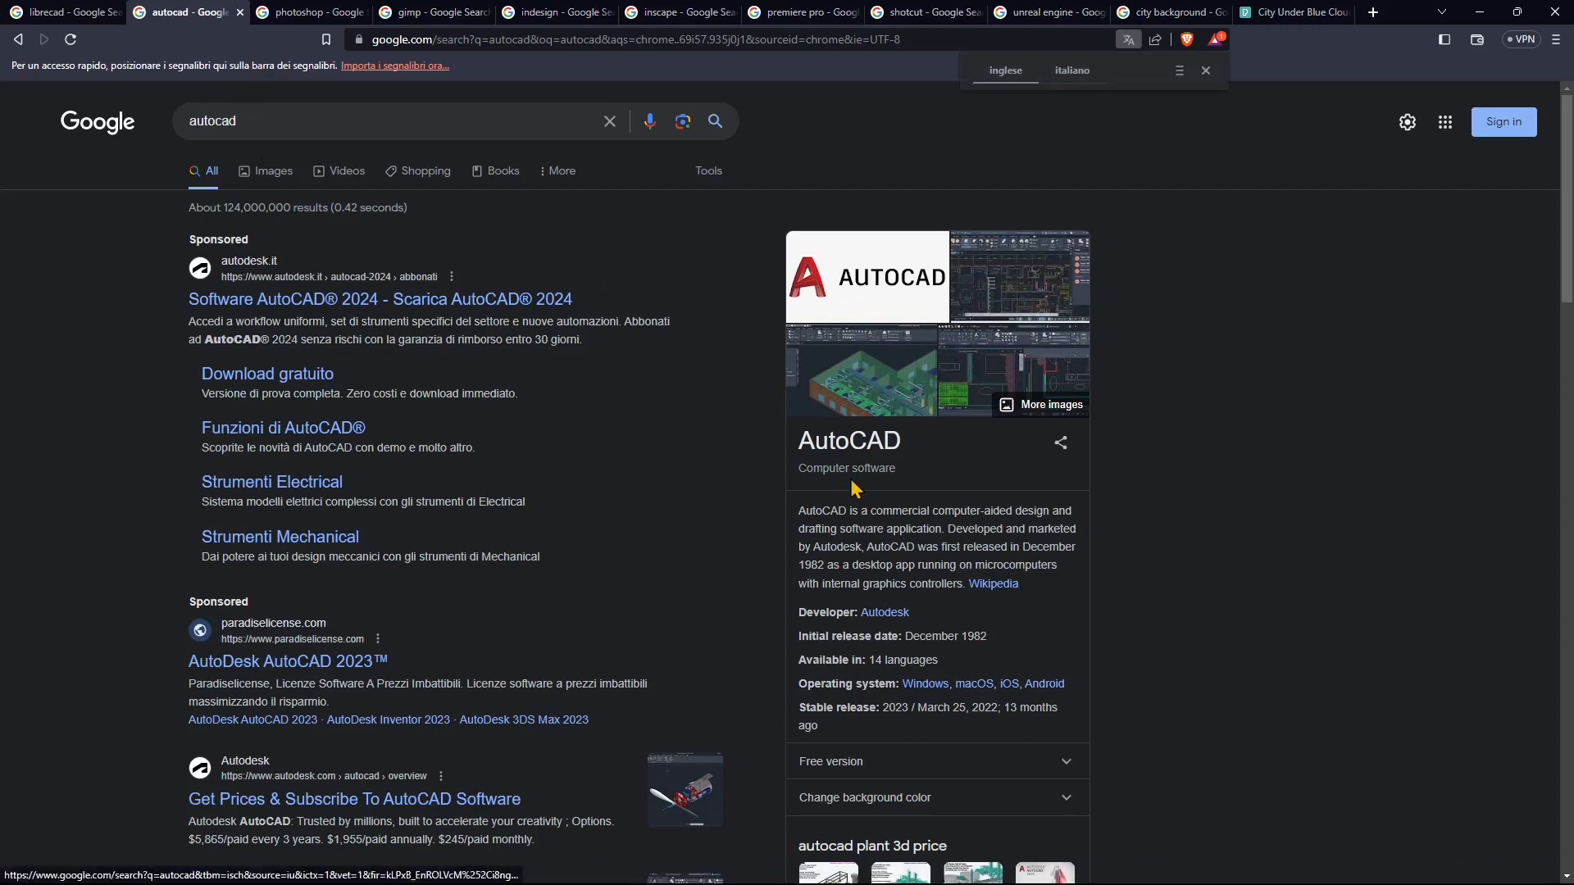
click(309, 12)
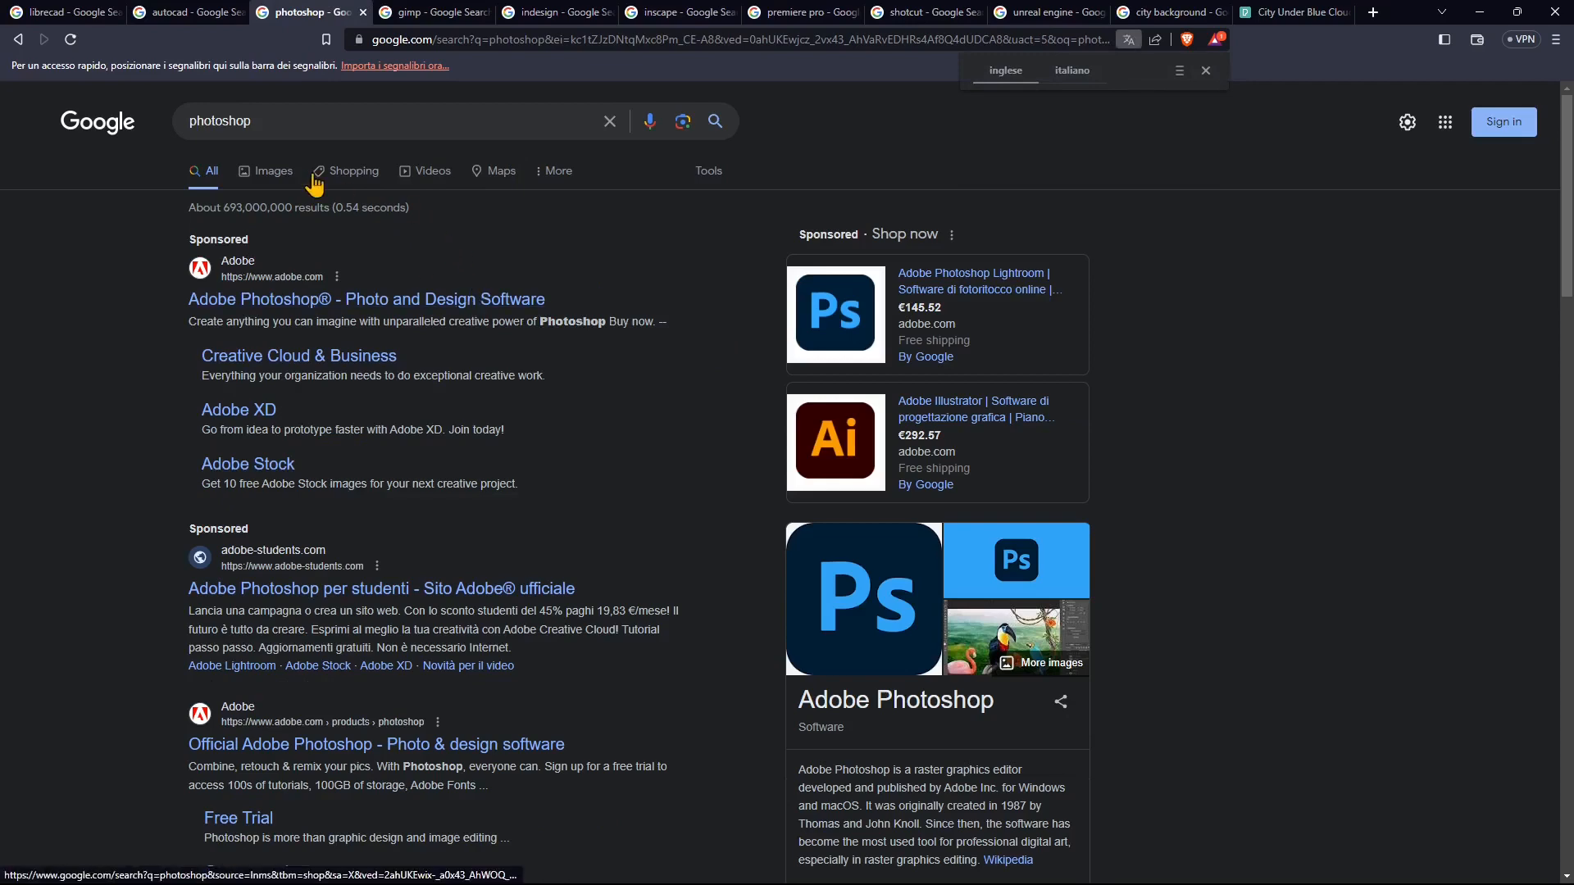
click(400, 13)
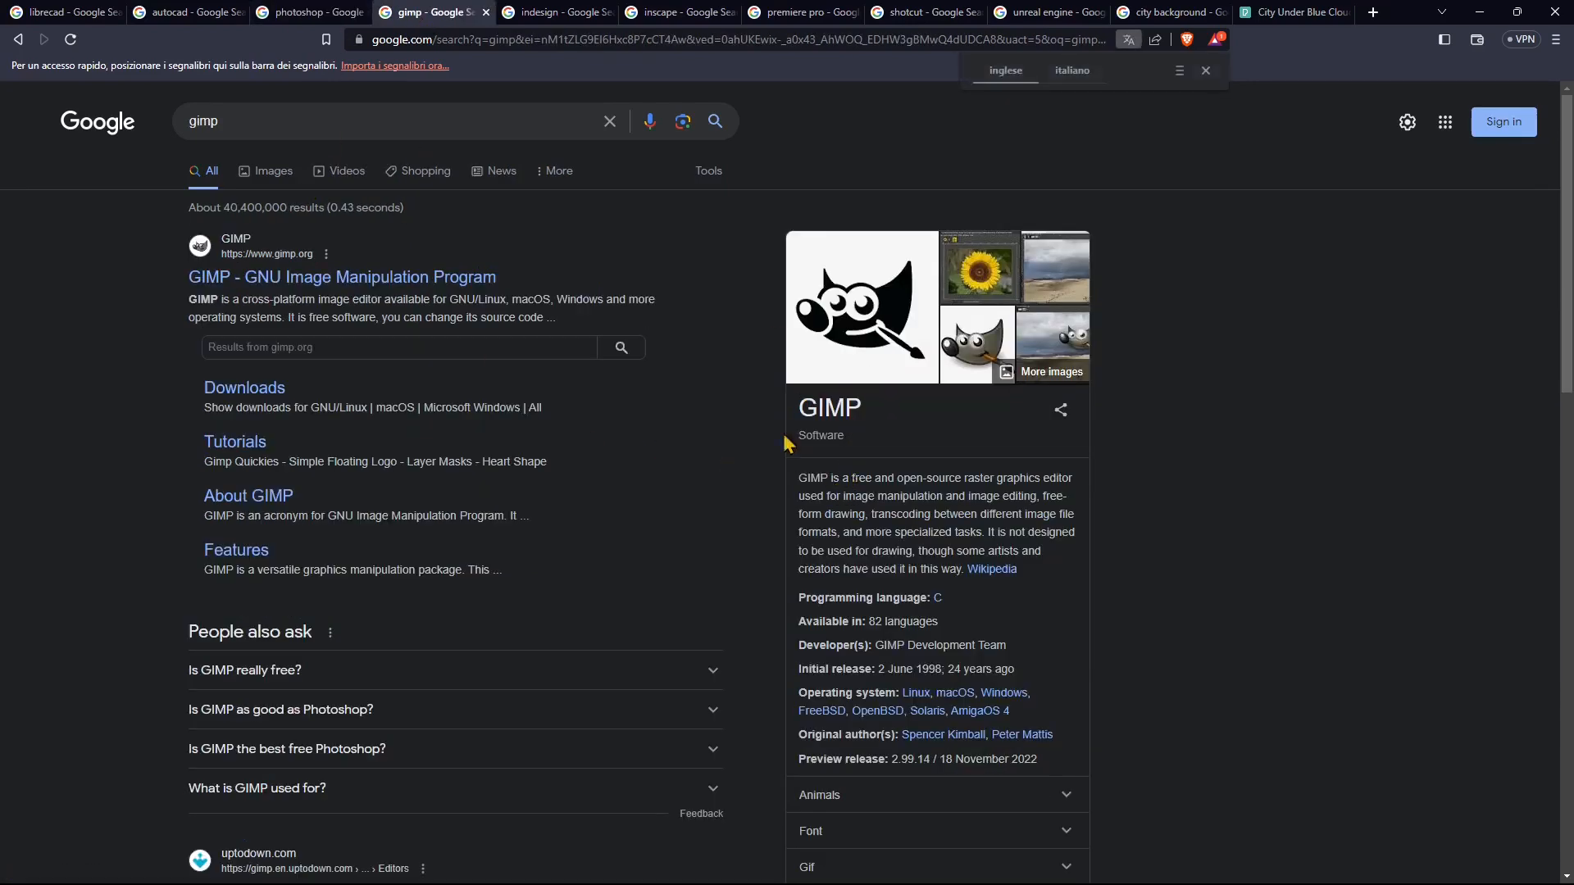
click(524, 12)
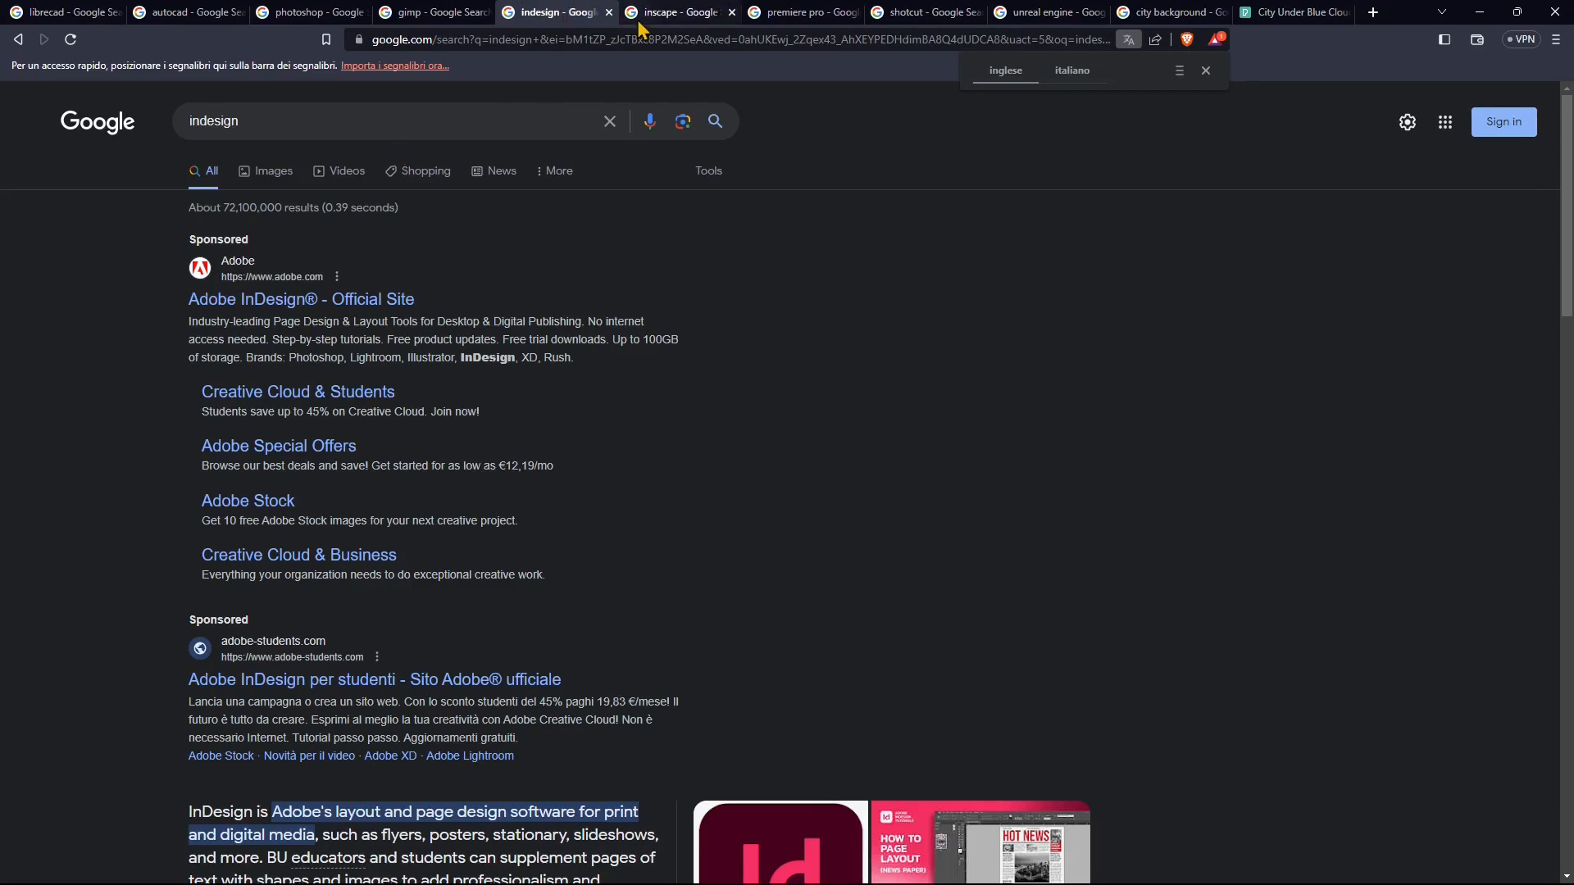
click(688, 20)
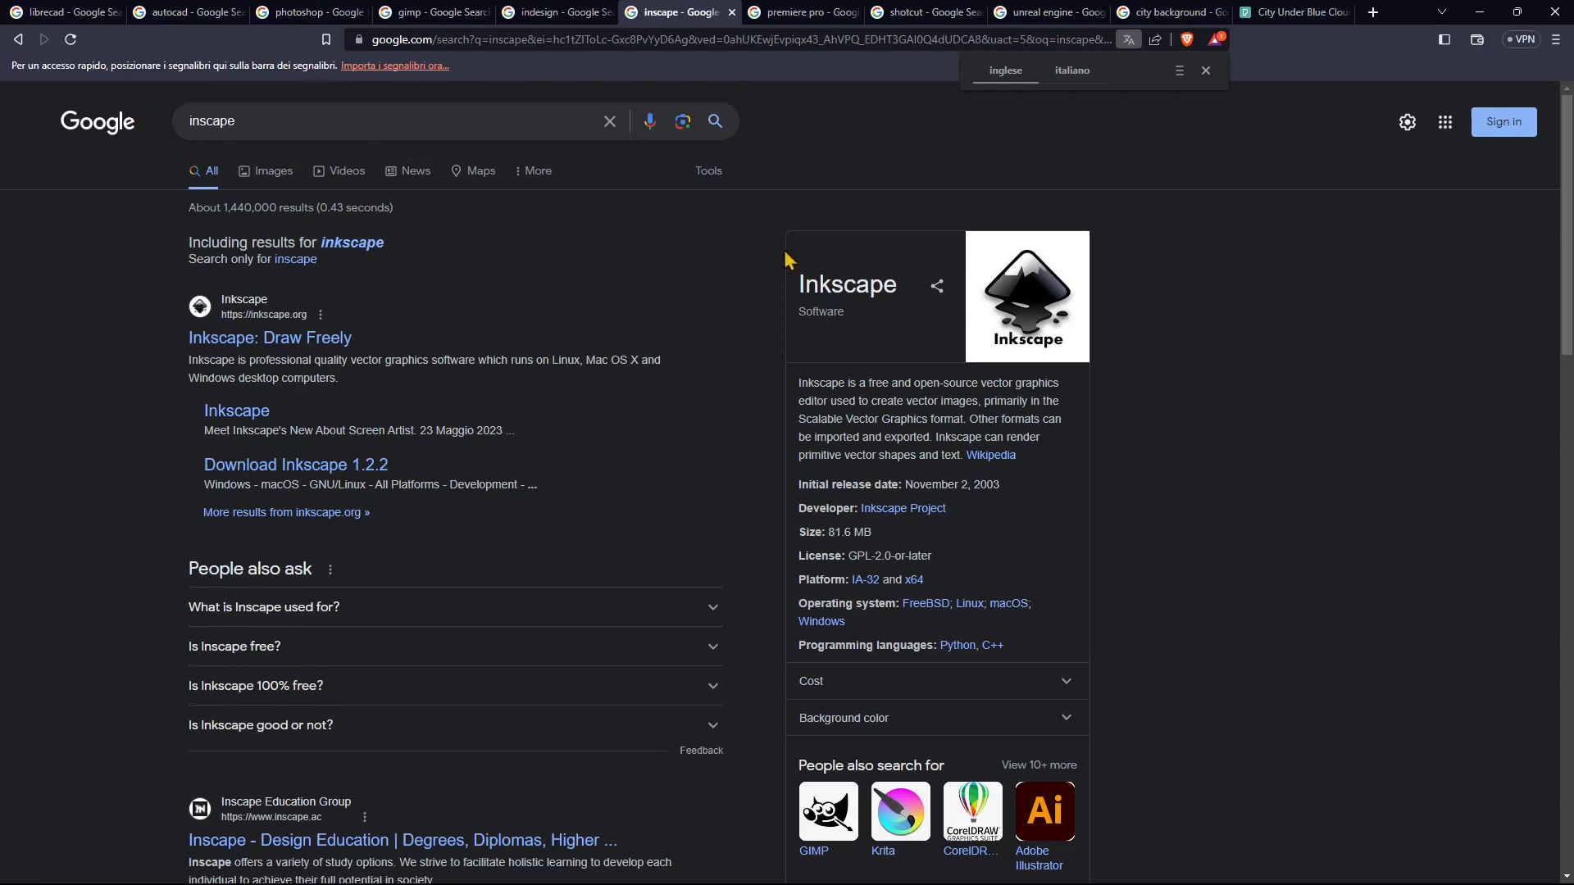
click(779, 12)
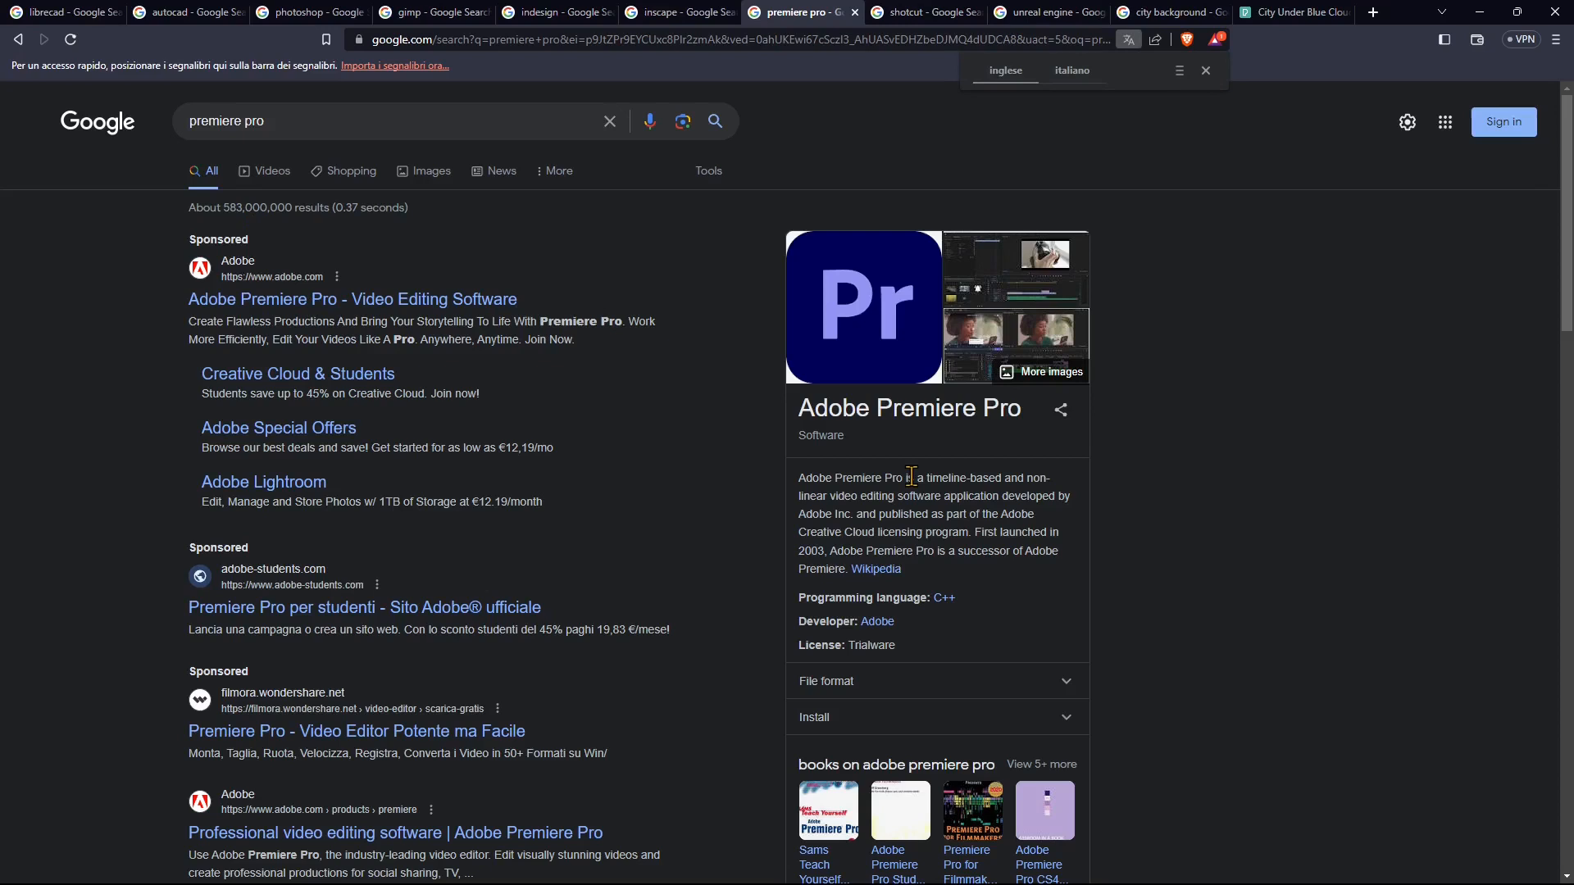
click(922, 11)
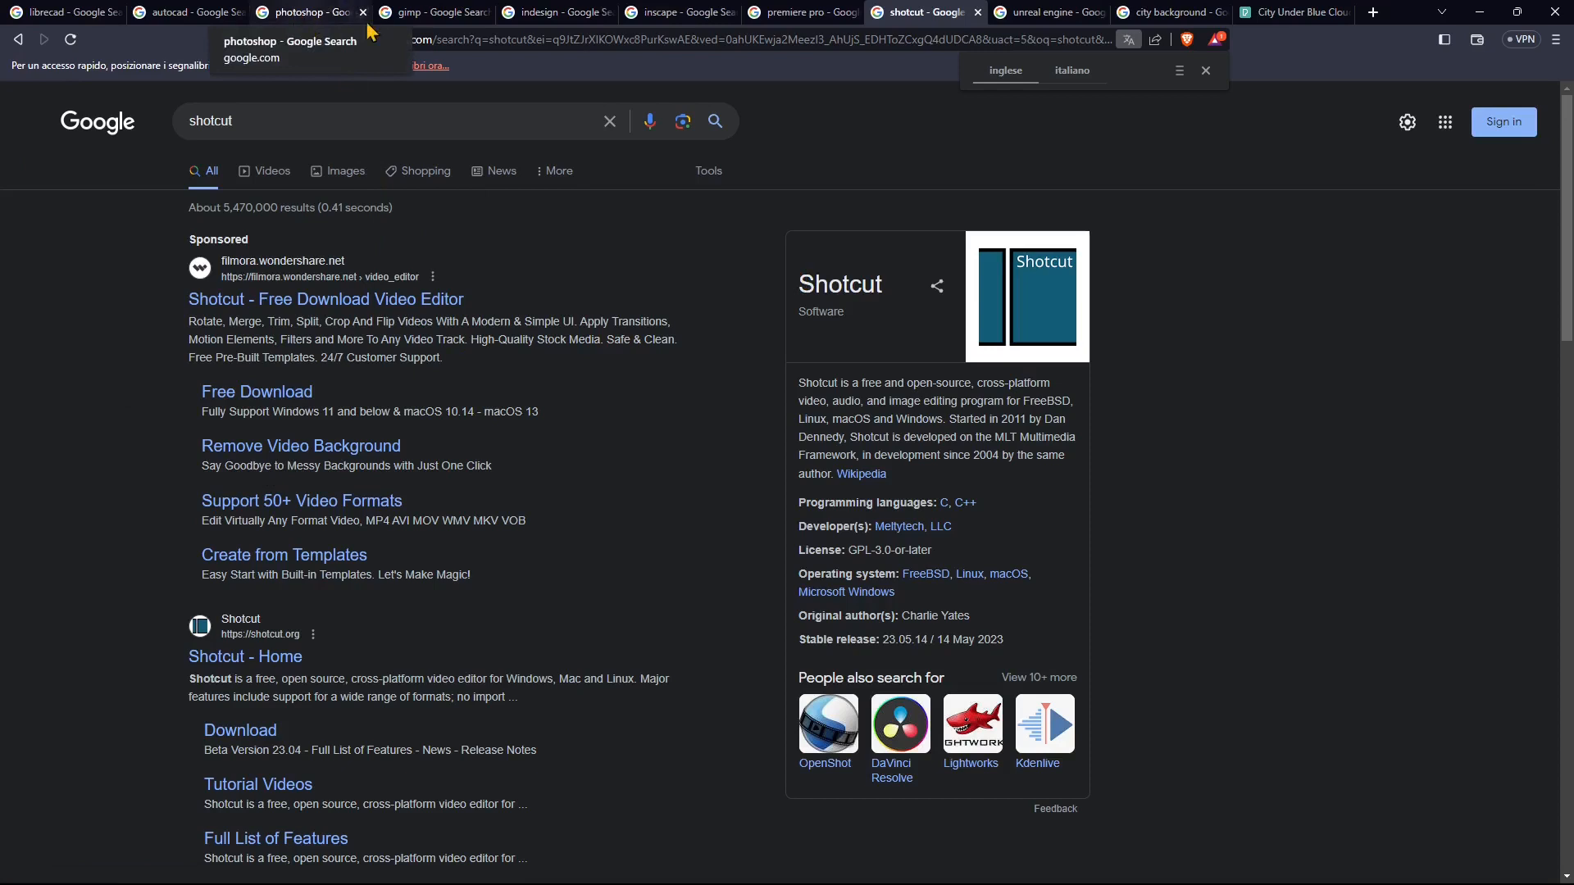
click(1034, 14)
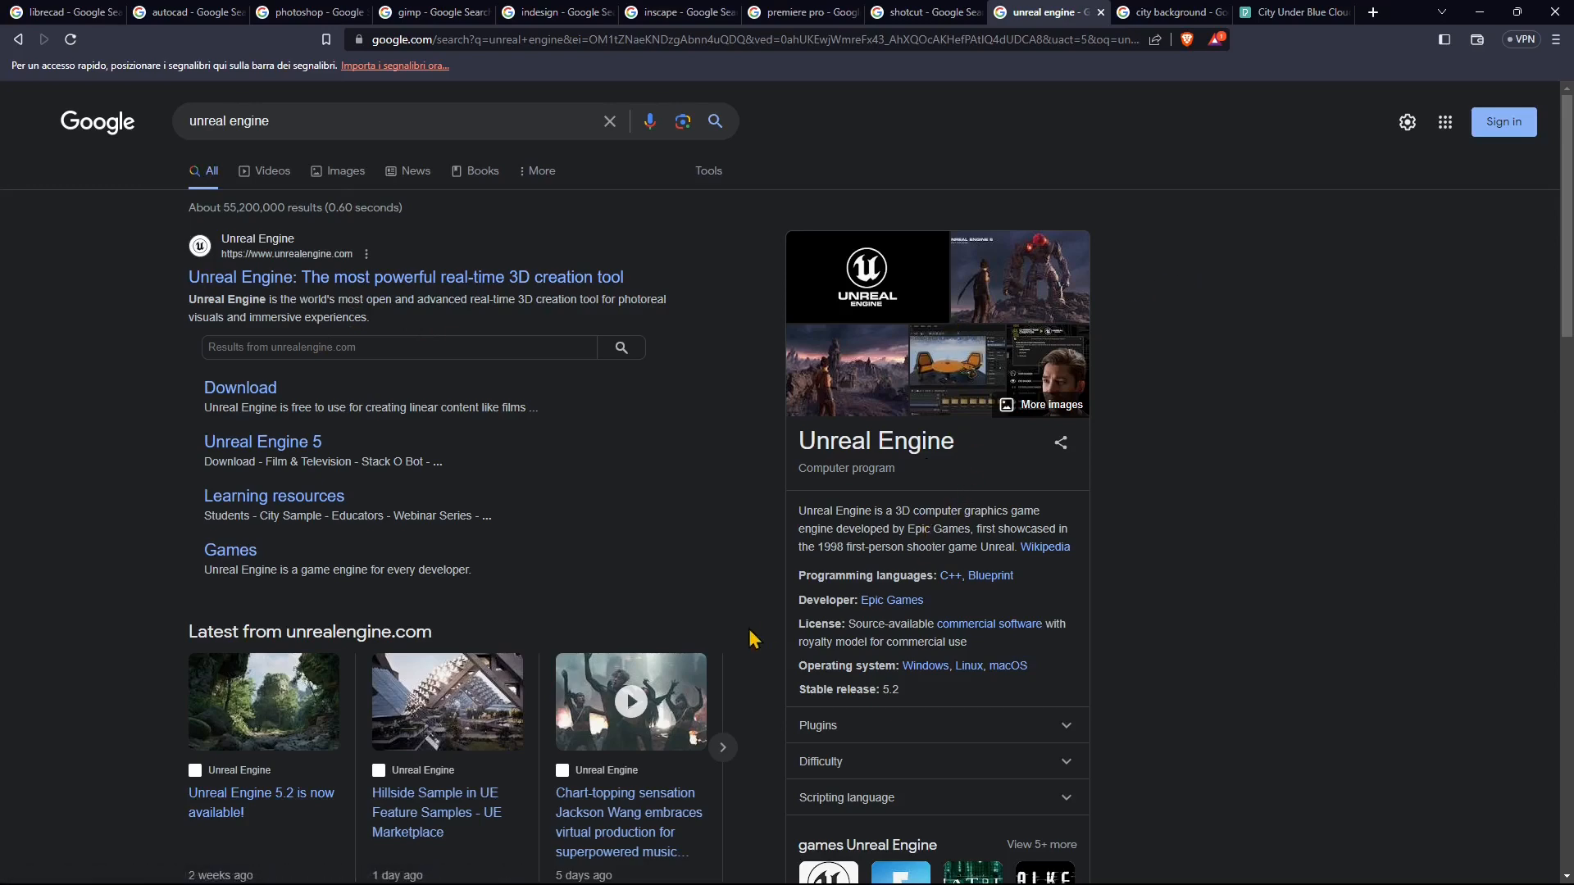
scroll(752, 638, down, 3)
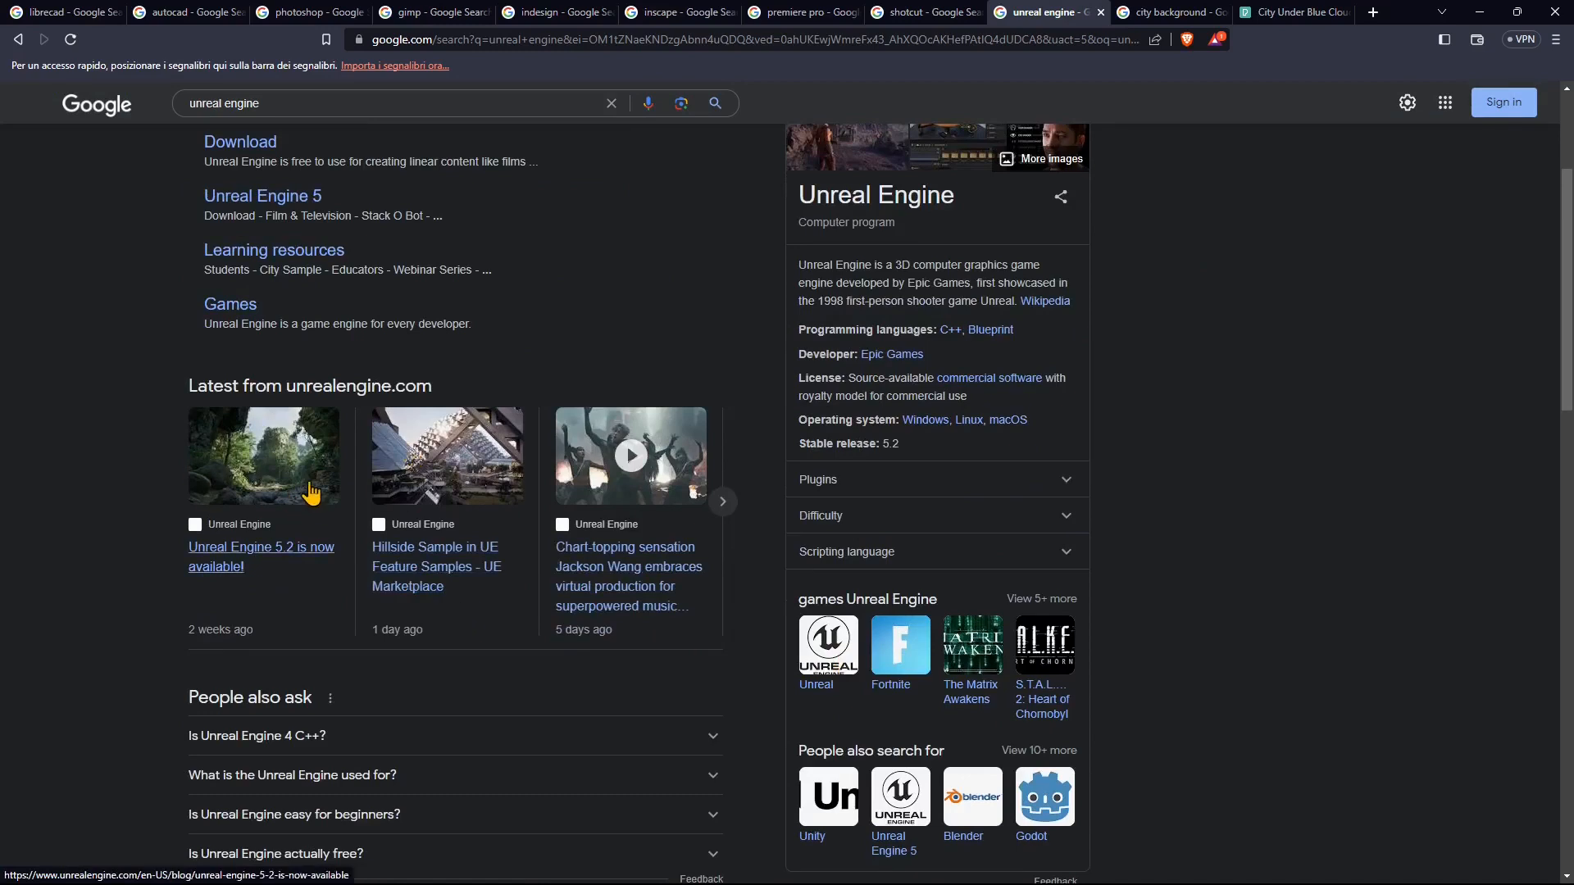
scroll(598, 534, up, 3)
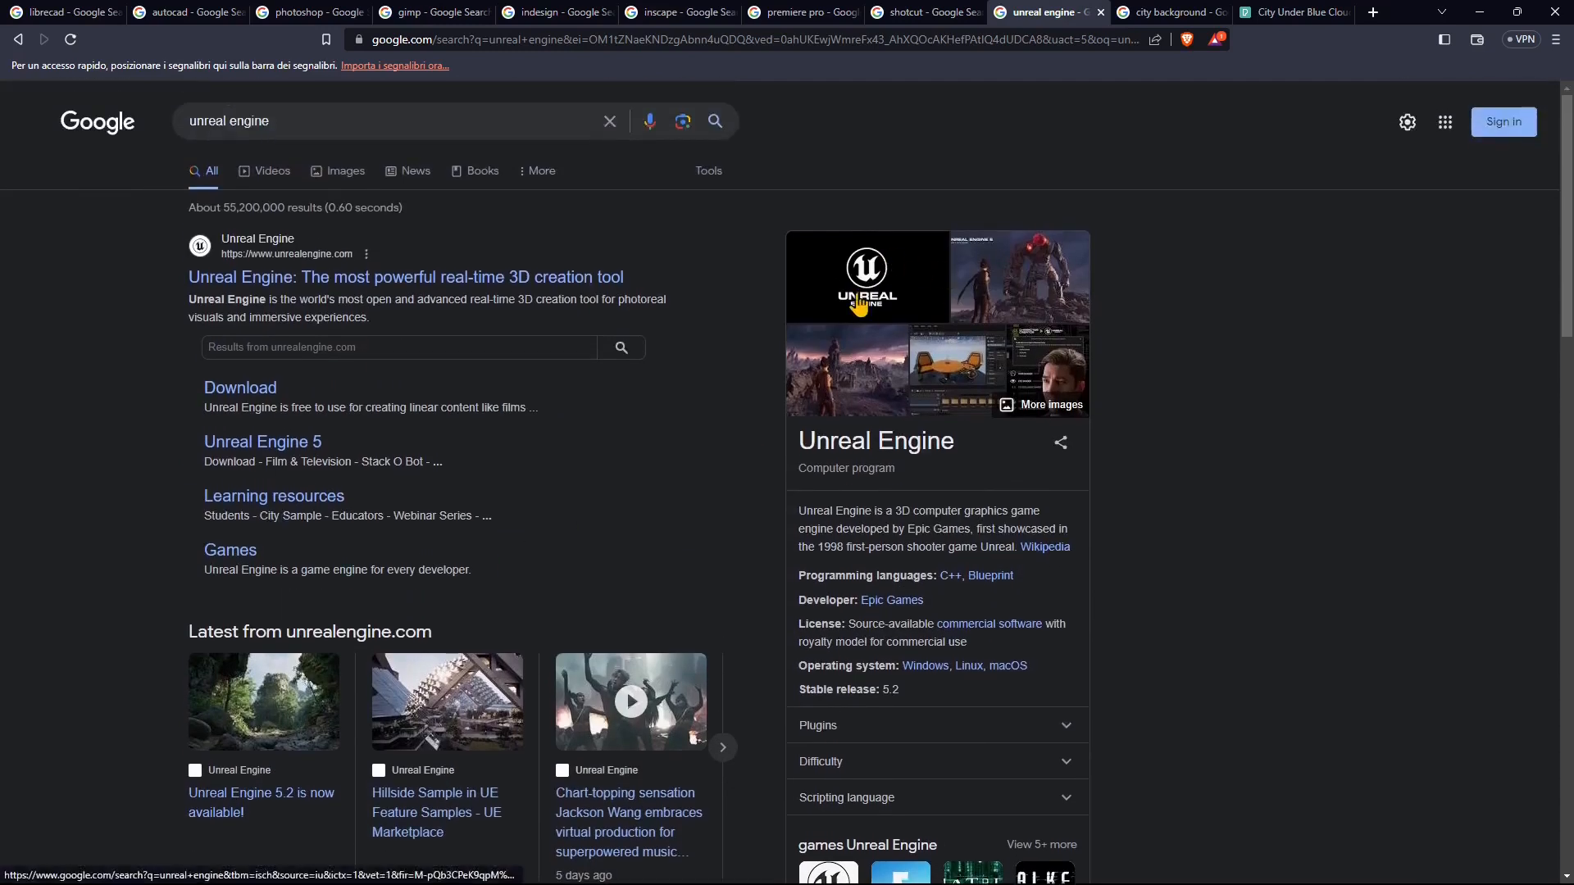
click(1119, 16)
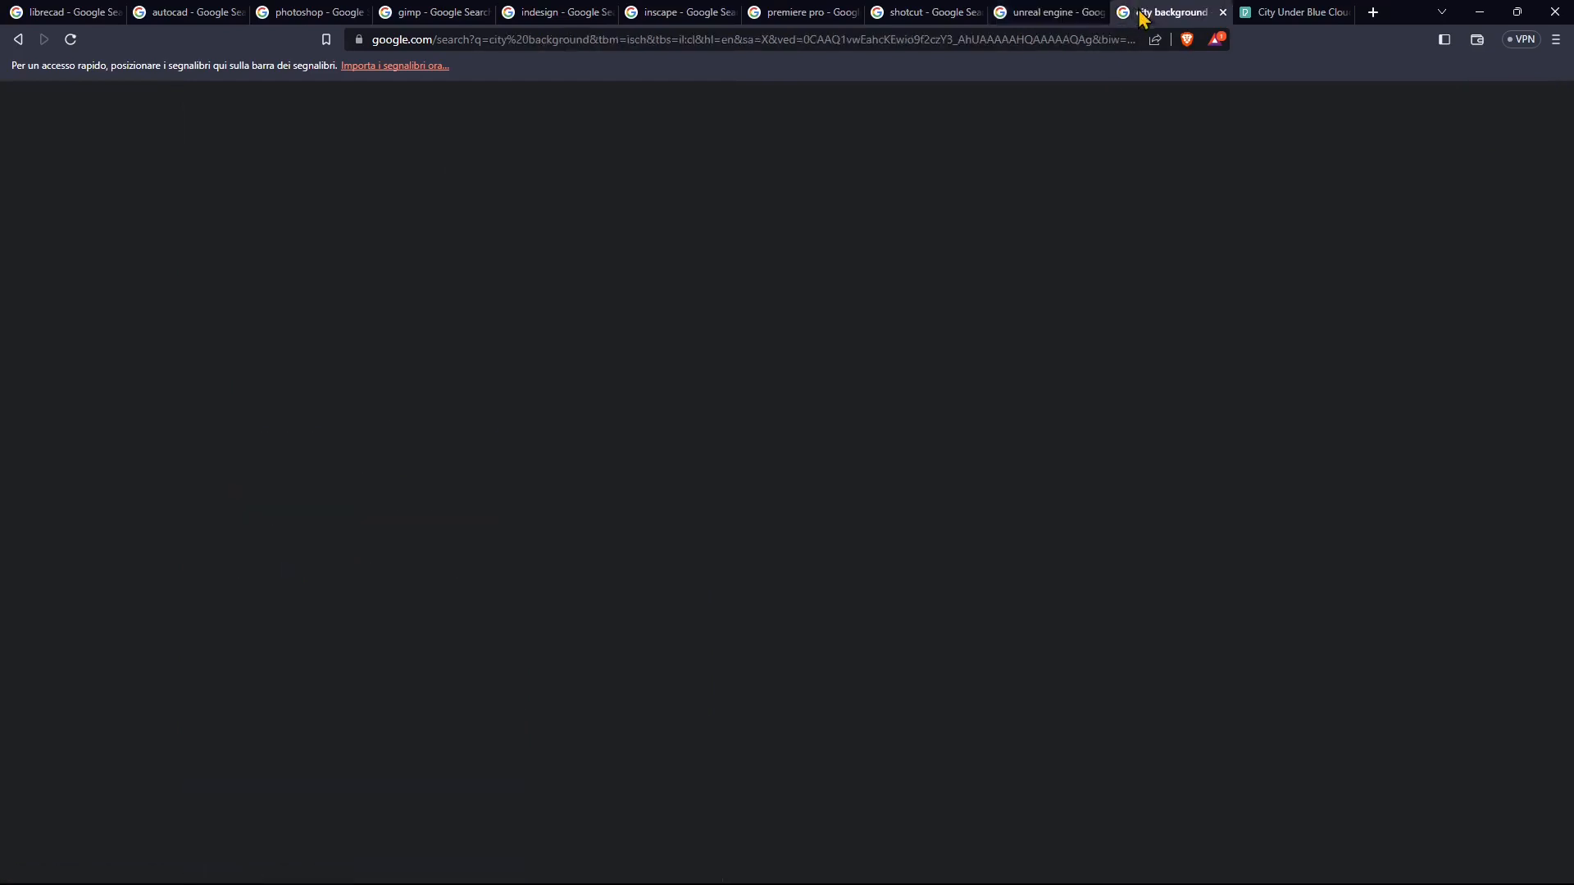
scroll(165, 366, up, 2)
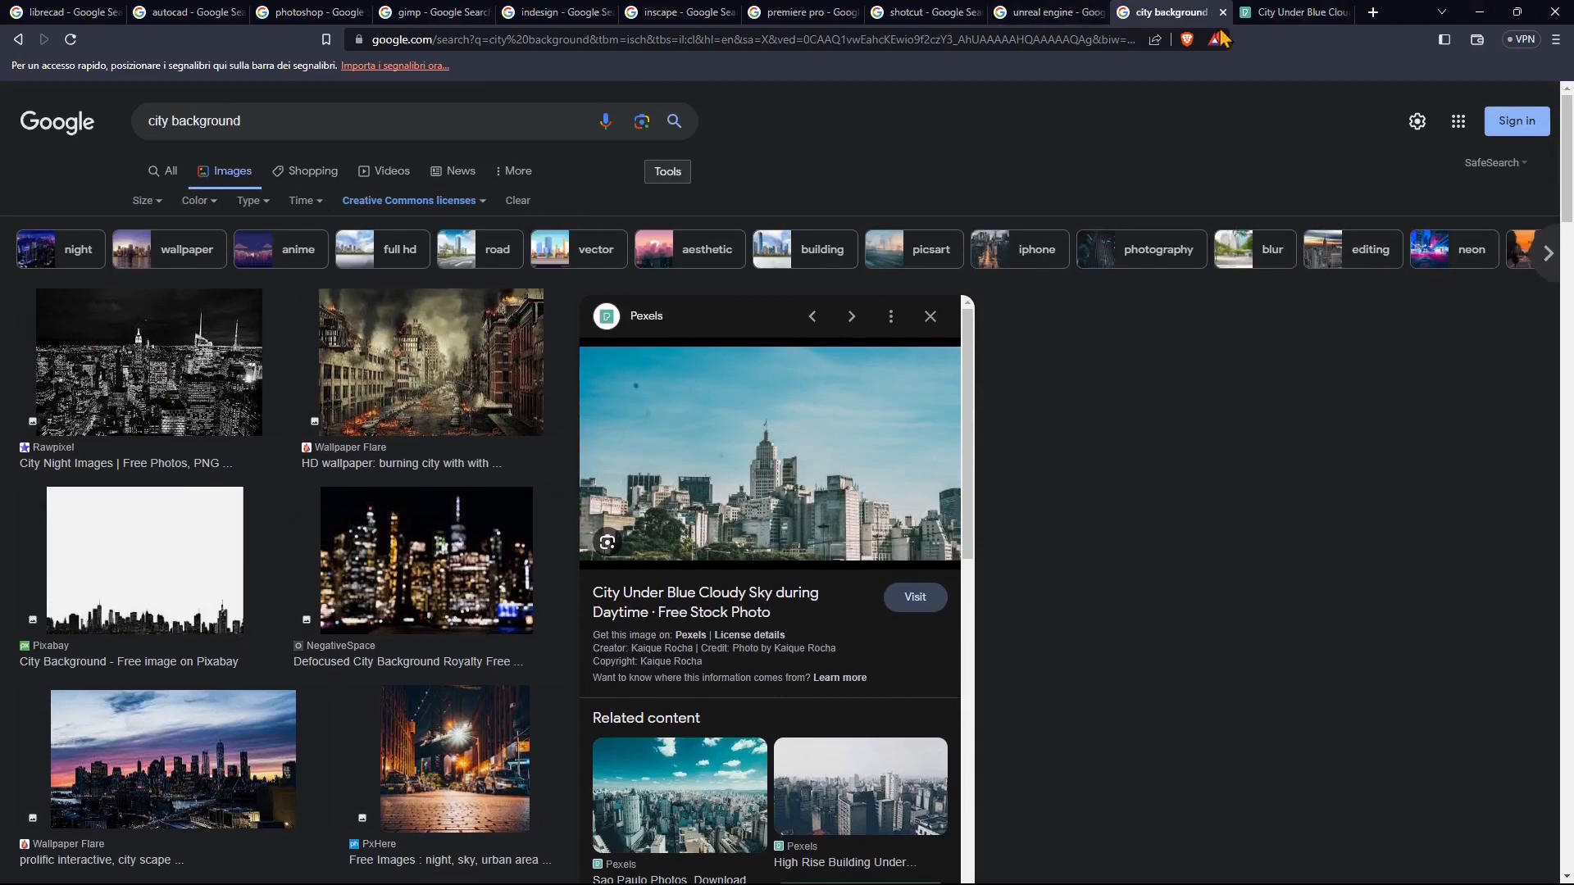
click(1482, 18)
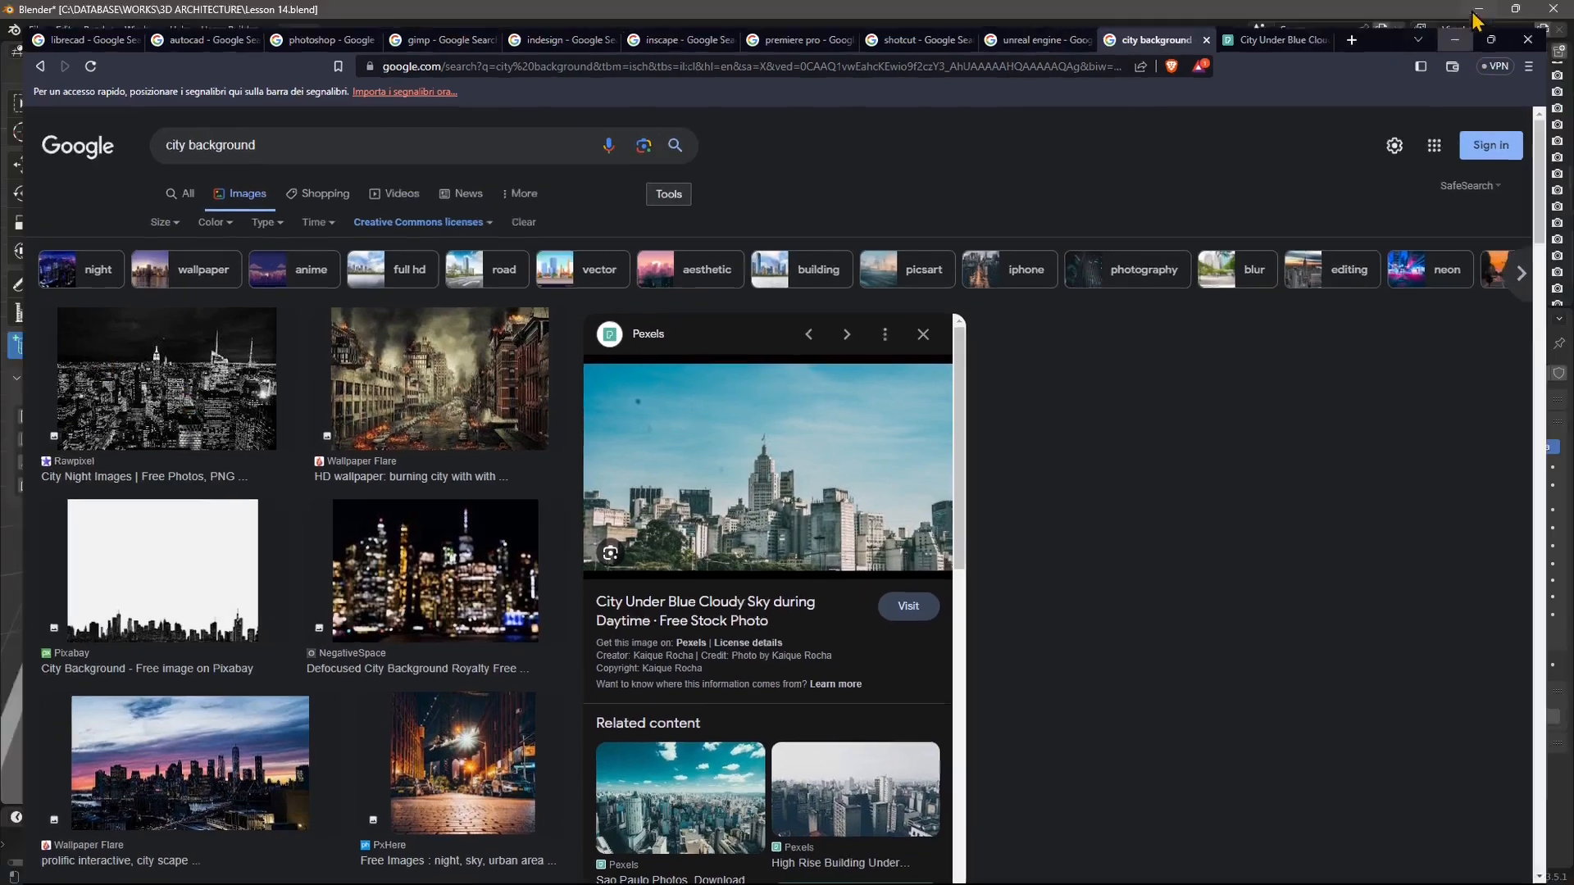
Hide the viewport sidebar and zoom out to view the whole building model.
scroll(493, 498, down, 2)
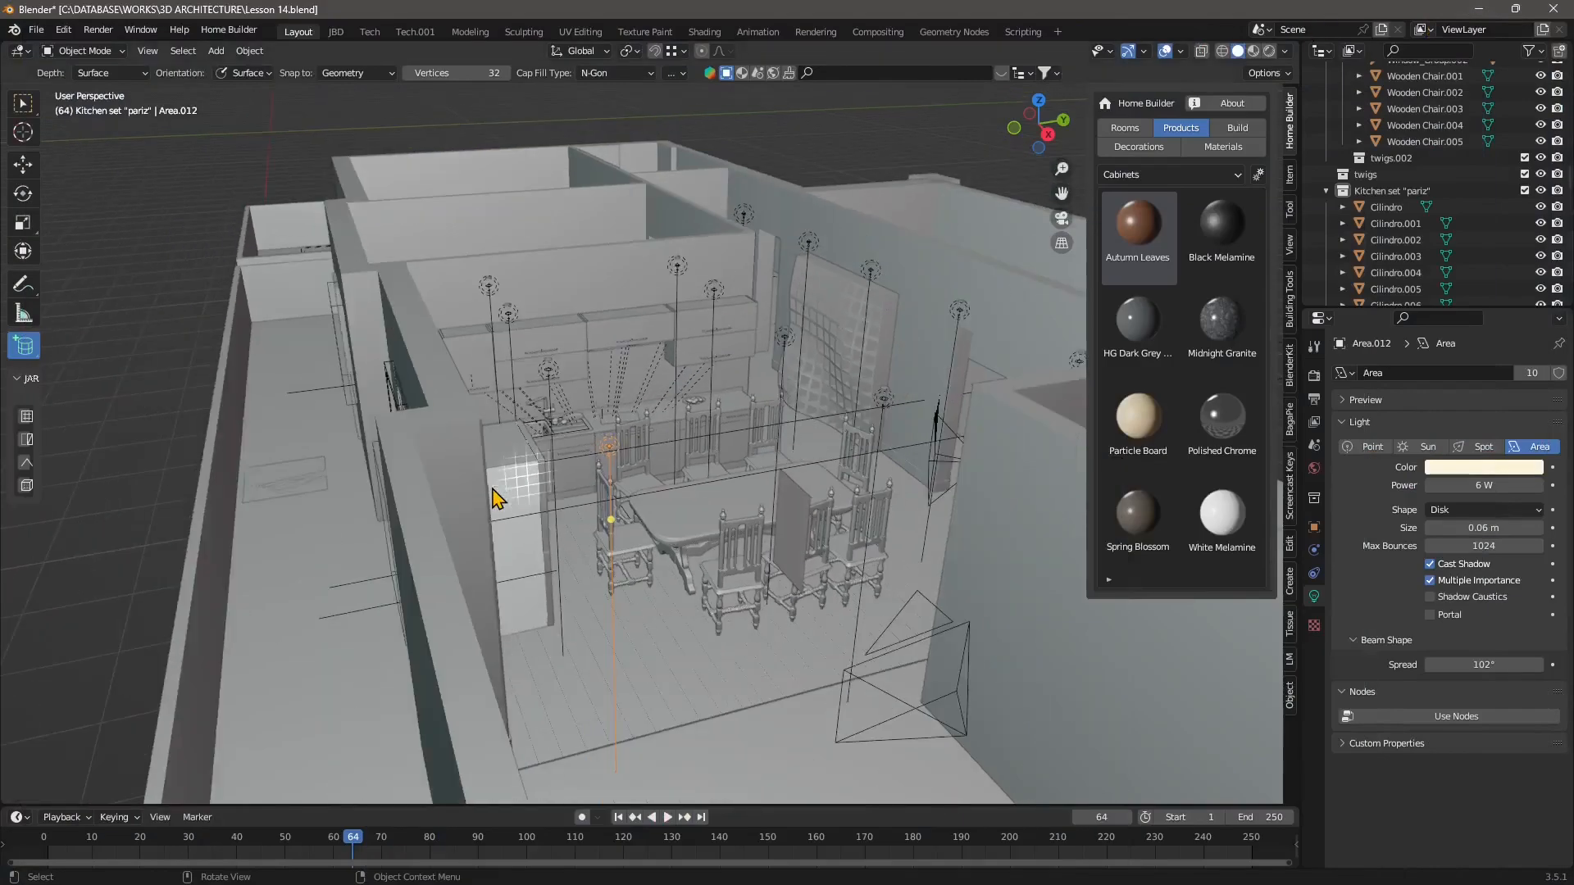
middle_drag(493, 497, 656, 396)
scroll(413, 403, down, 4)
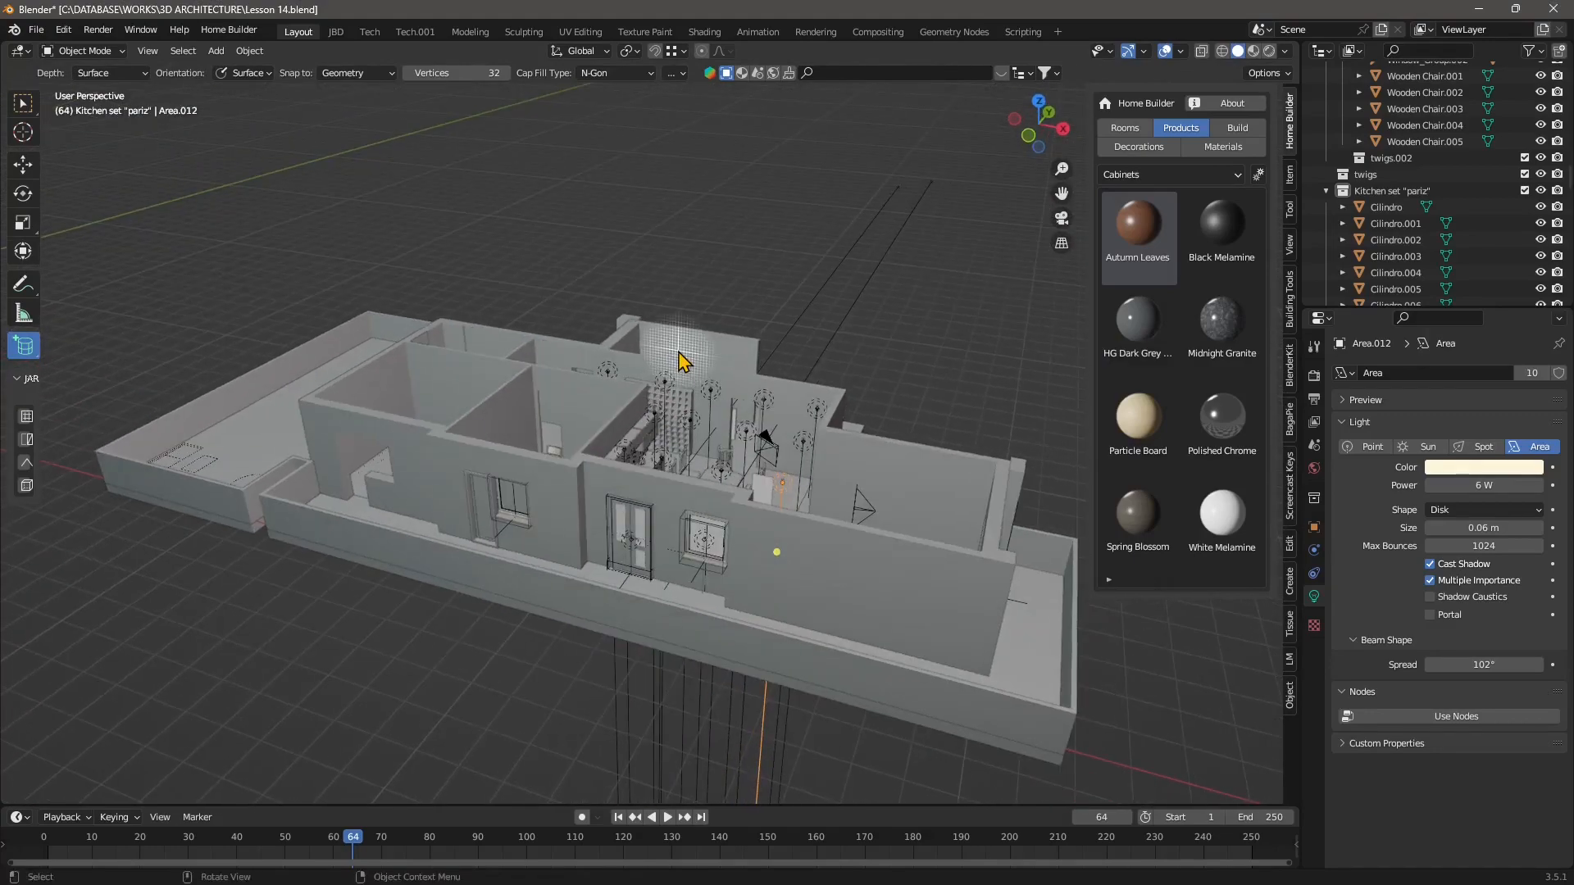
middle_drag(820, 246, 842, 510)
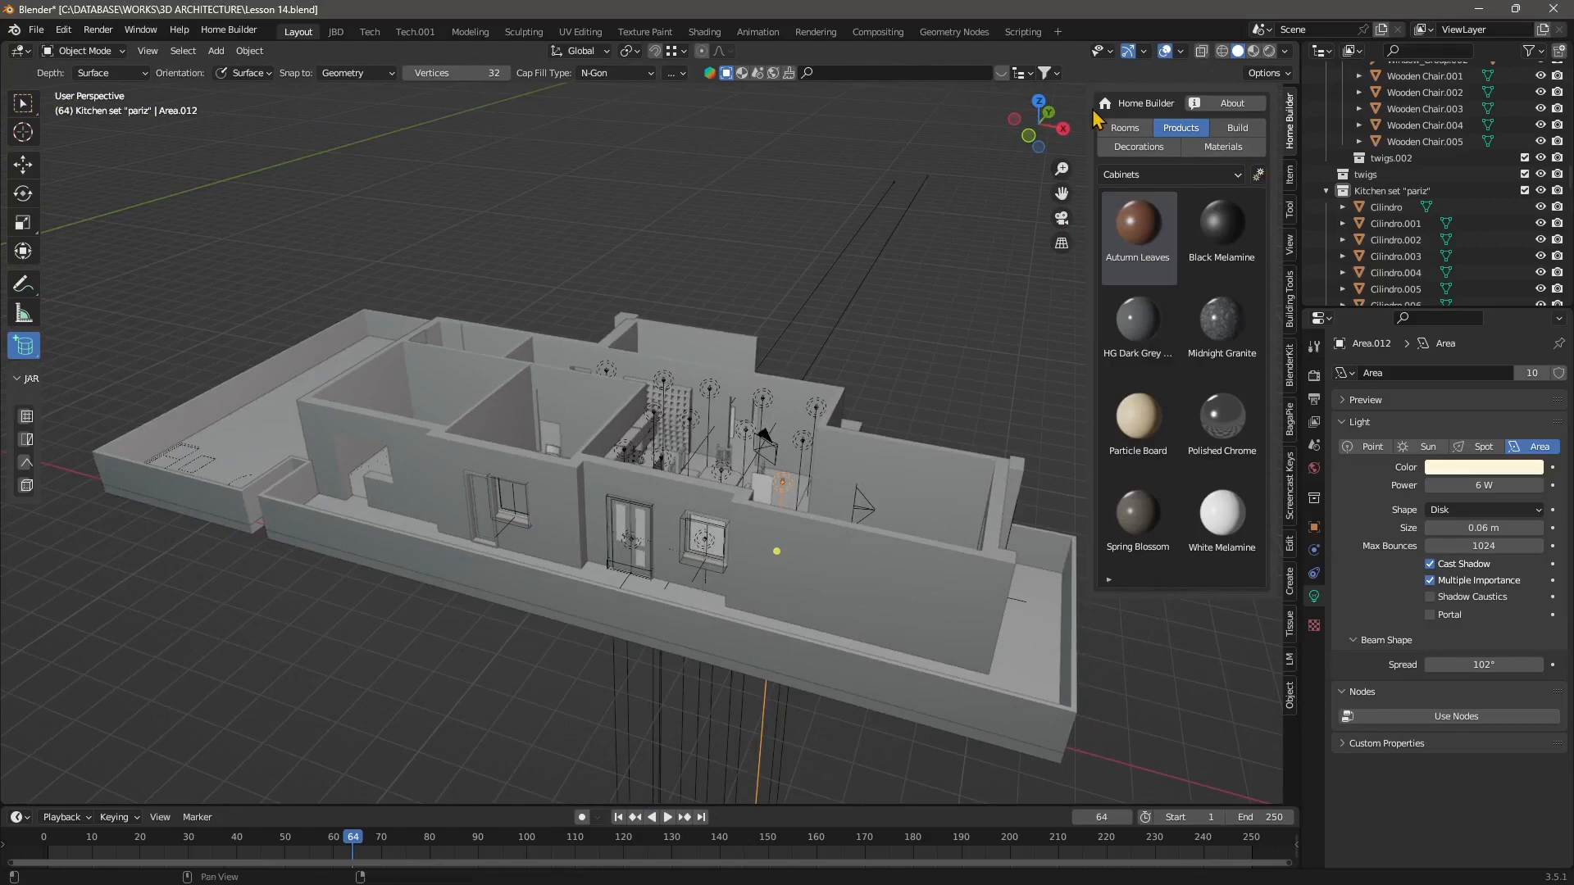
drag(1096, 111, 1397, 150)
middle_drag(804, 295, 822, 342)
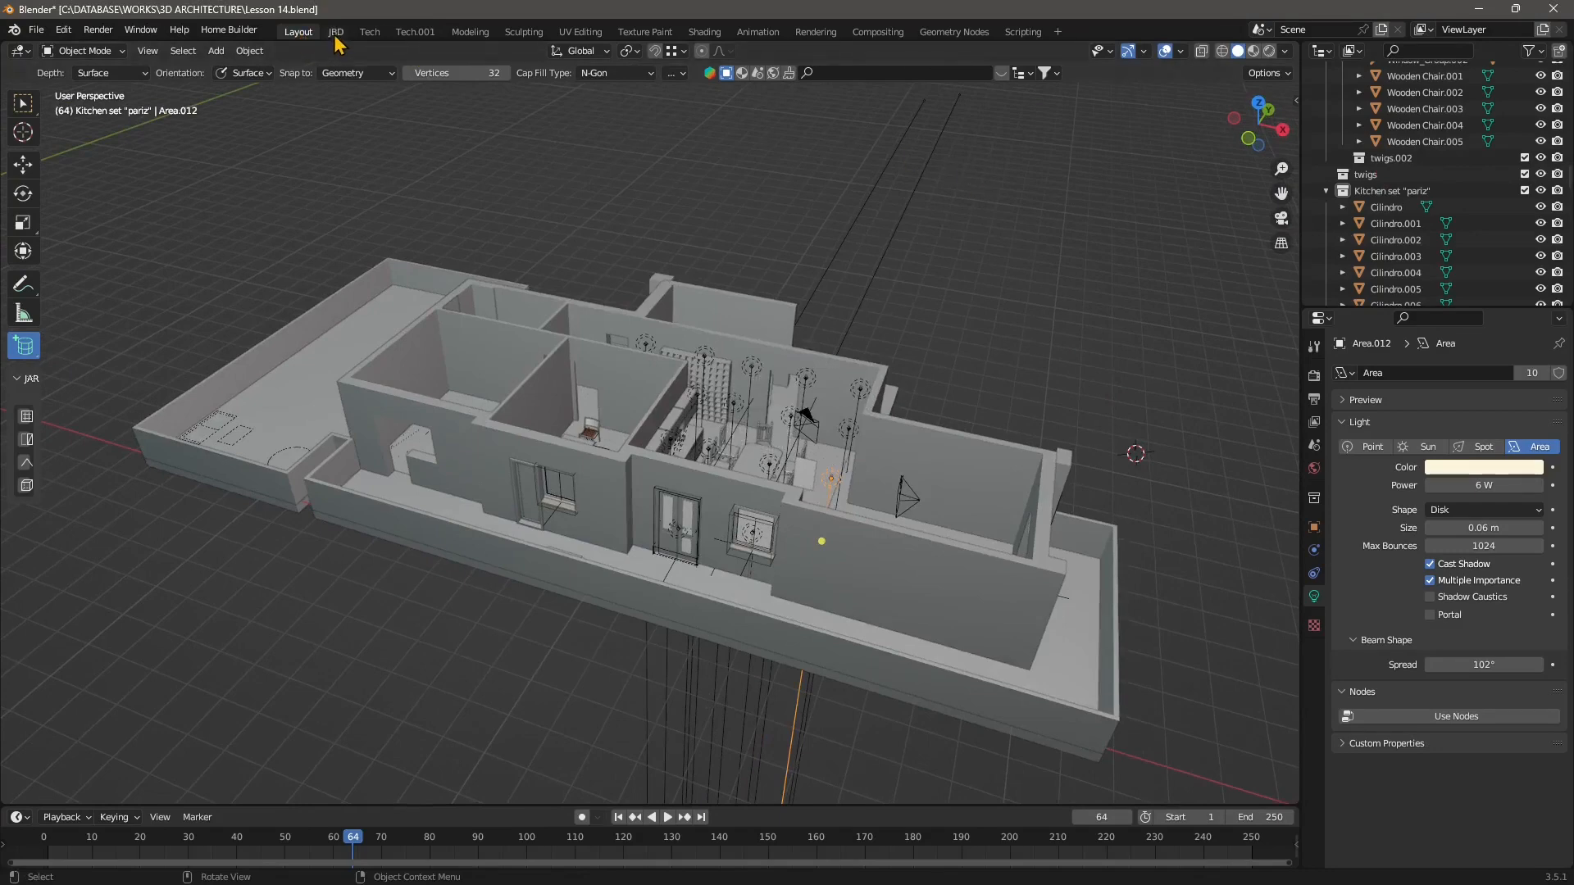
Switch to the JBD workspace and set the upper-right viewport to the camera view with its sidebar hidden.
click(336, 32)
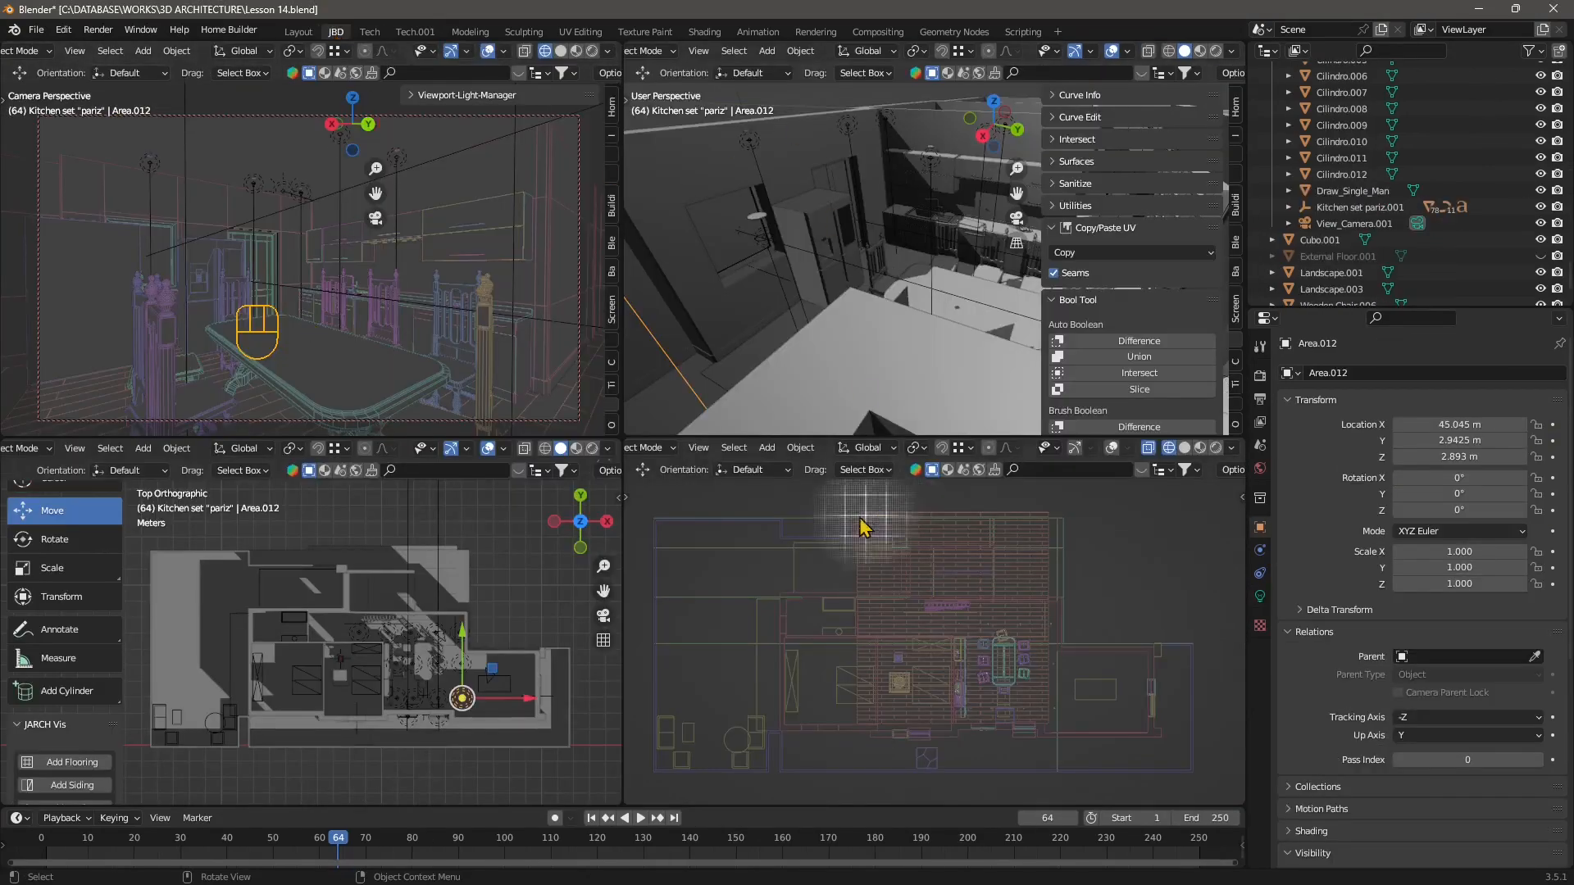
scroll(869, 270, up, 5)
scroll(865, 270, down, 8)
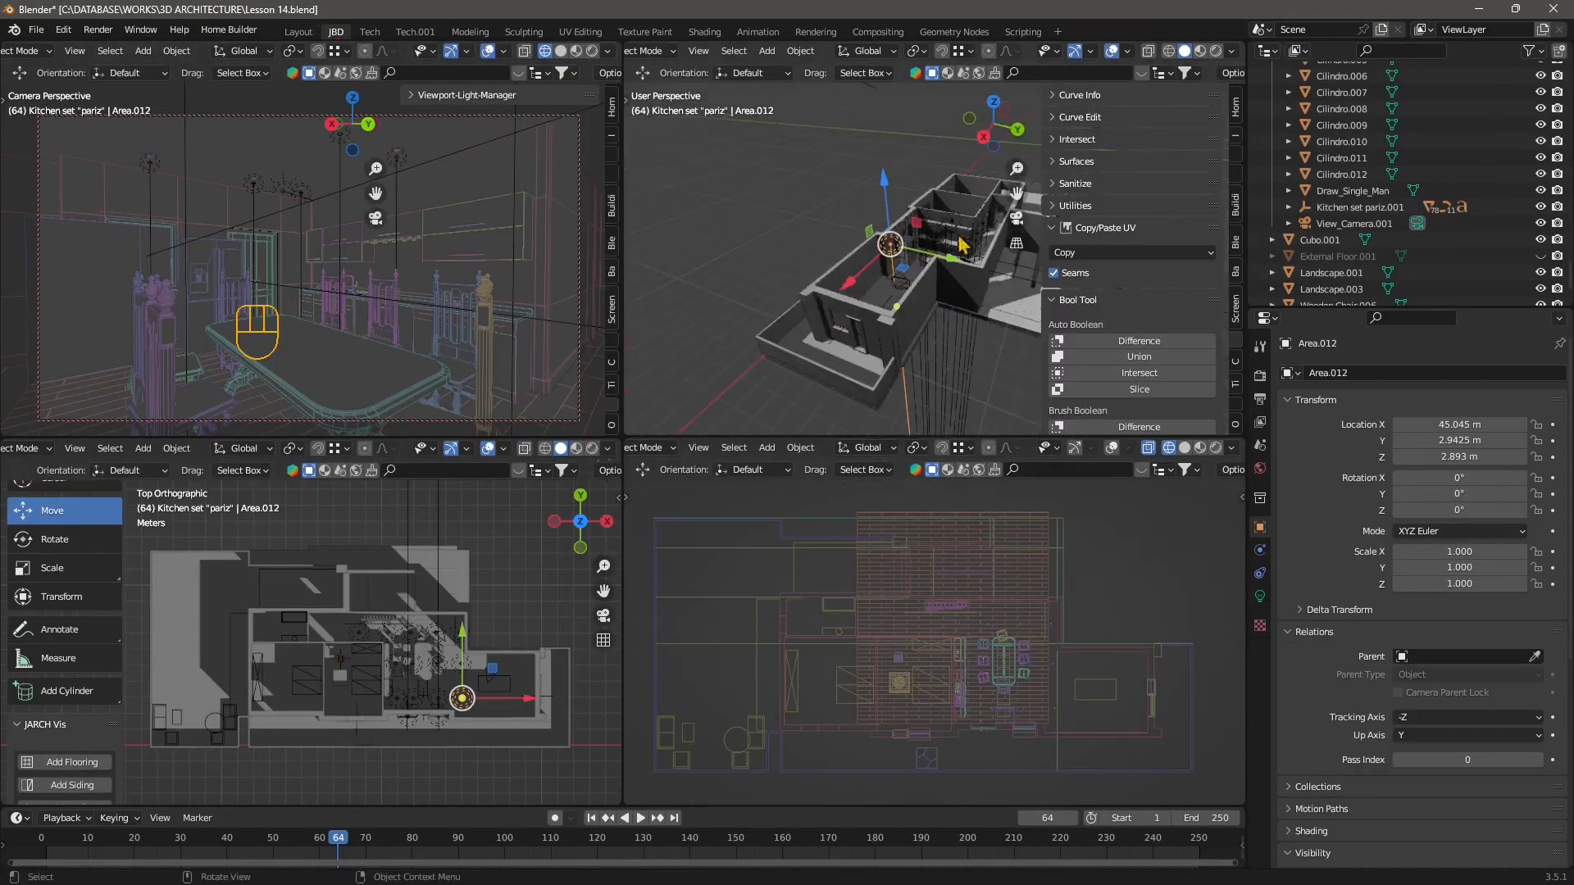
click(1016, 218)
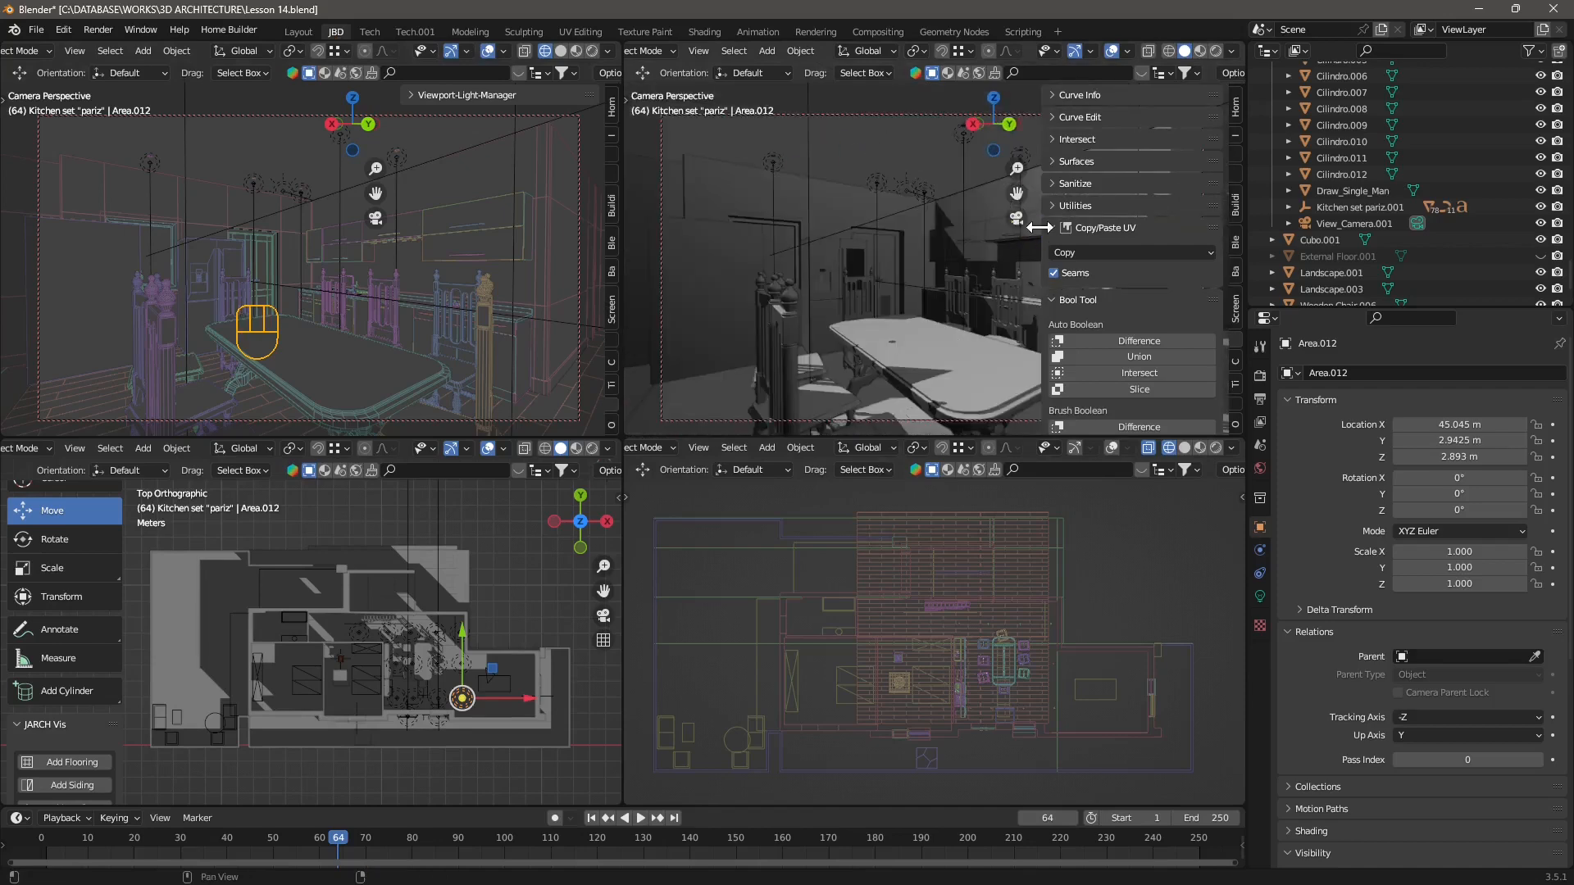
key(n)
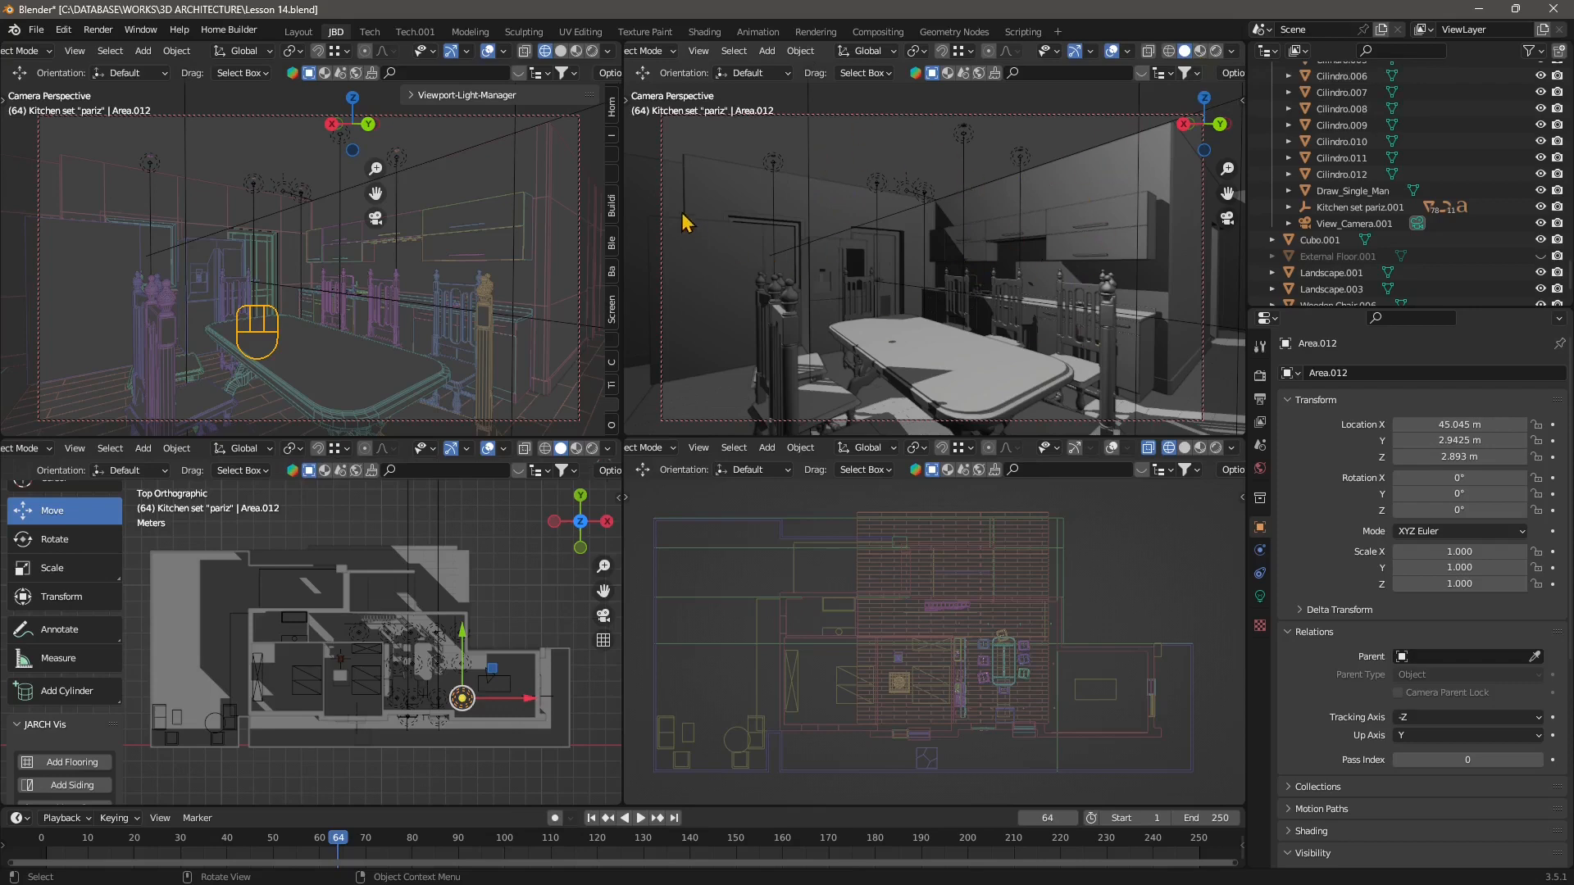
Scrub the timeline to frame 0 and briefly play back the animation.
click(98, 30)
drag(340, 844, 41, 844)
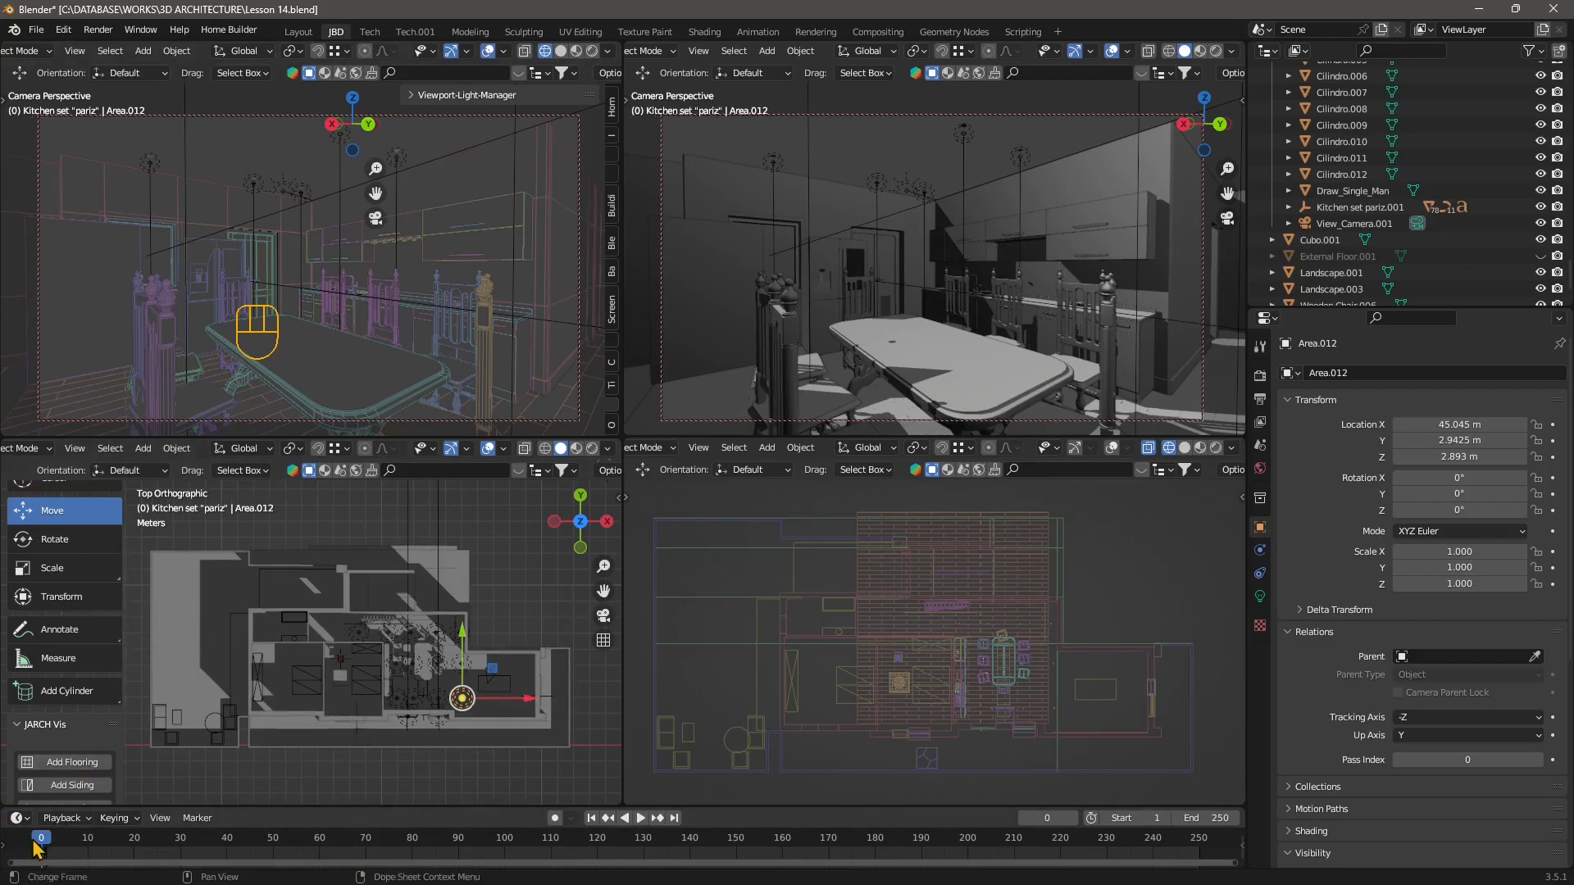
key(space)
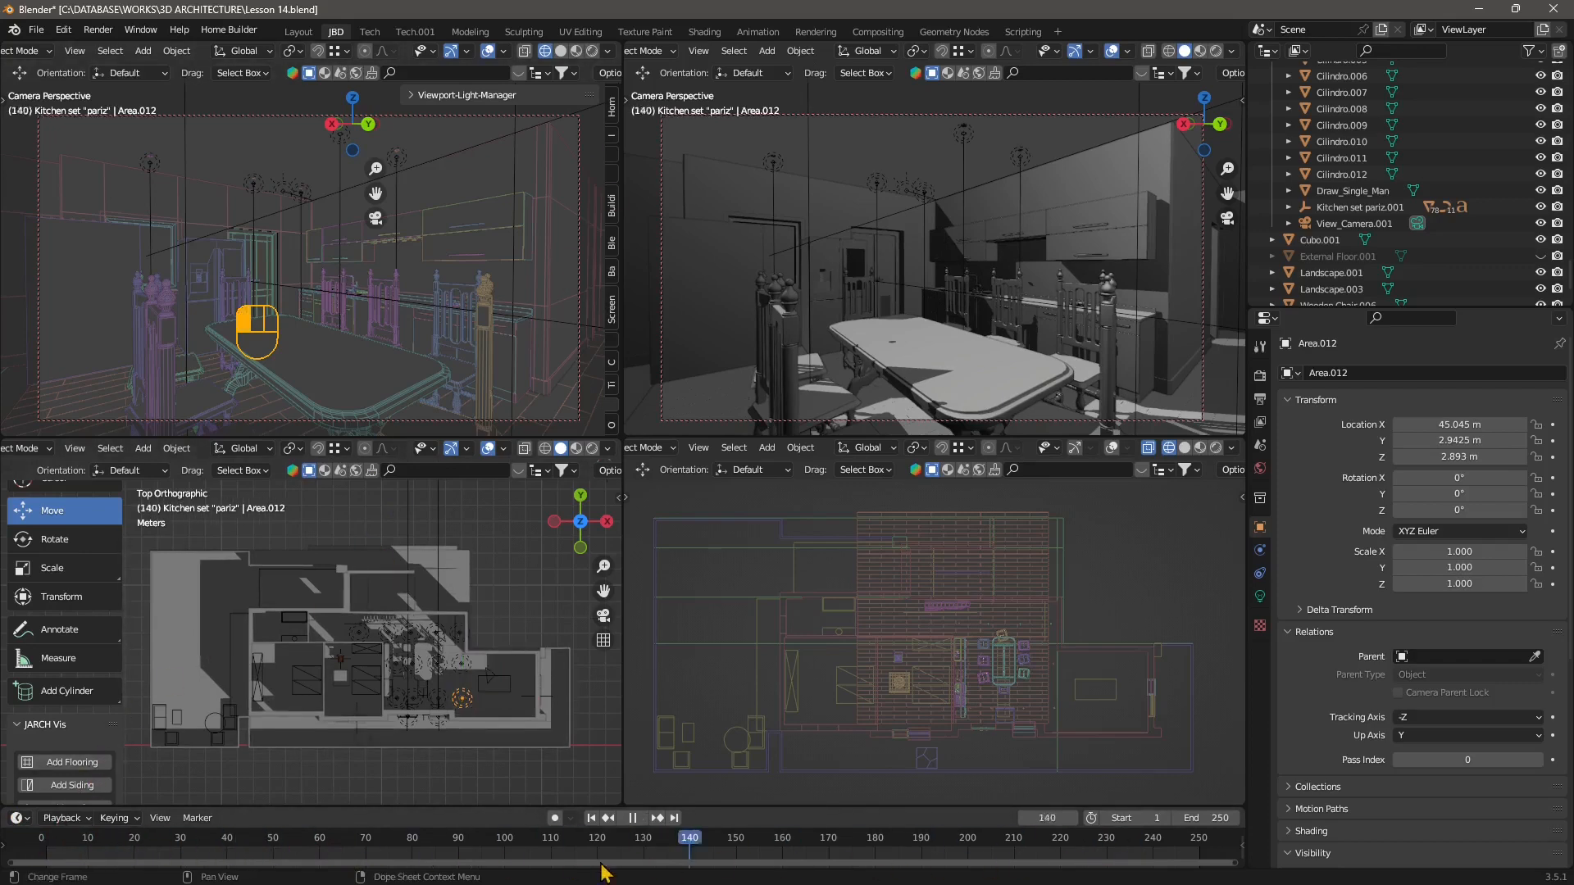
key(Escape)
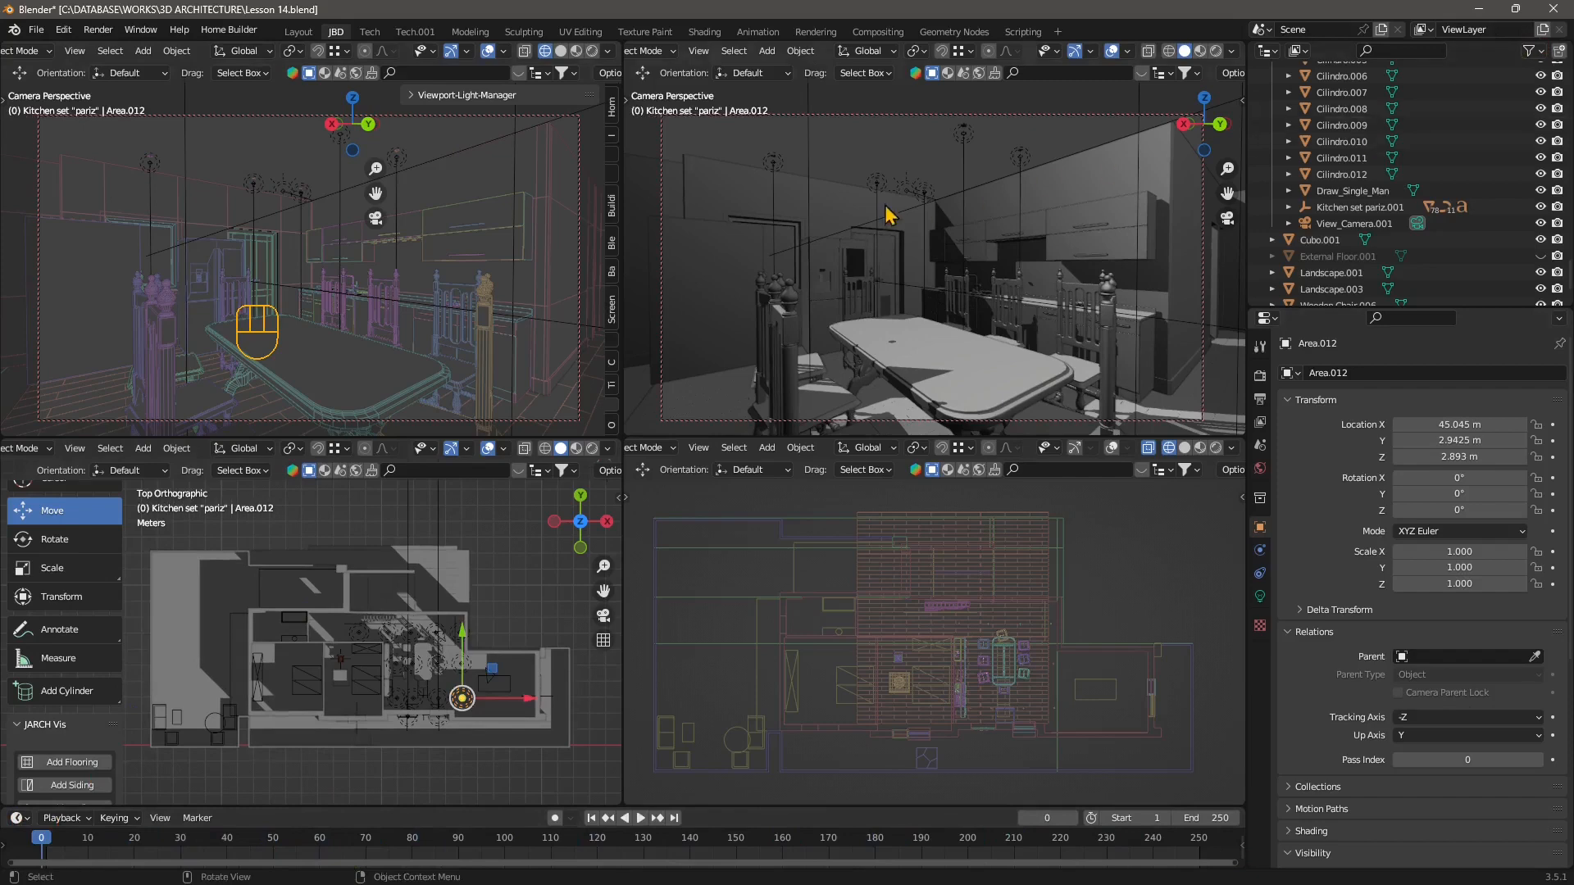
mouse_move(44, 837)
mouse_down()
mouse_move(132, 847)
mouse_move(38, 852)
mouse_up()
Select the kitchen wall object in the camera viewport.
click(254, 233)
click(710, 163)
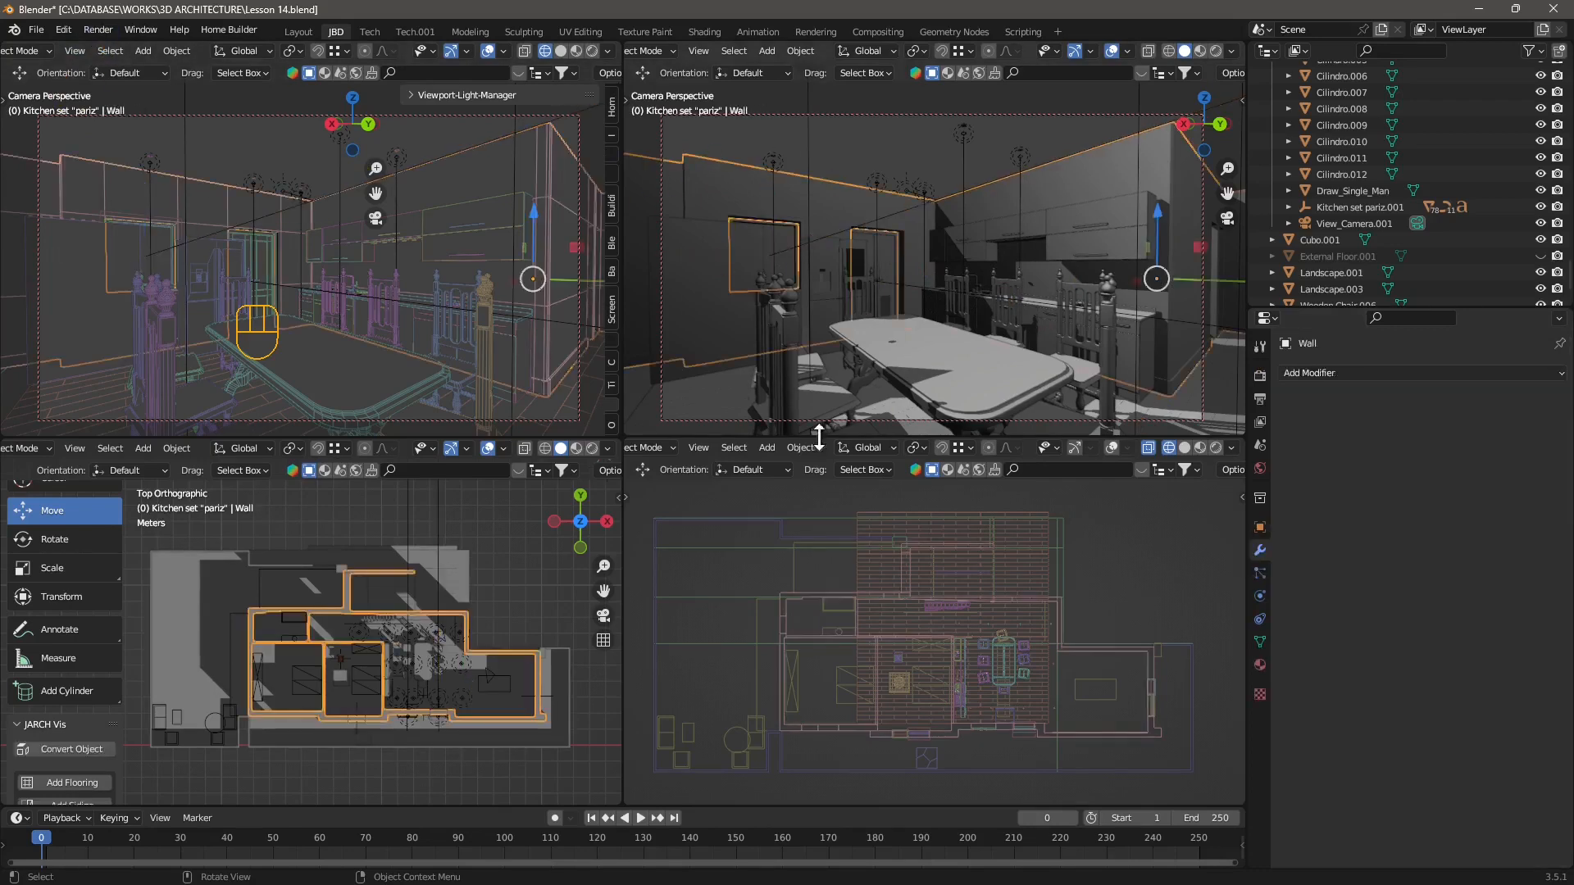
Switch to the Move tool and deselect the kitchen wall.
scroll(61, 548, up, 2)
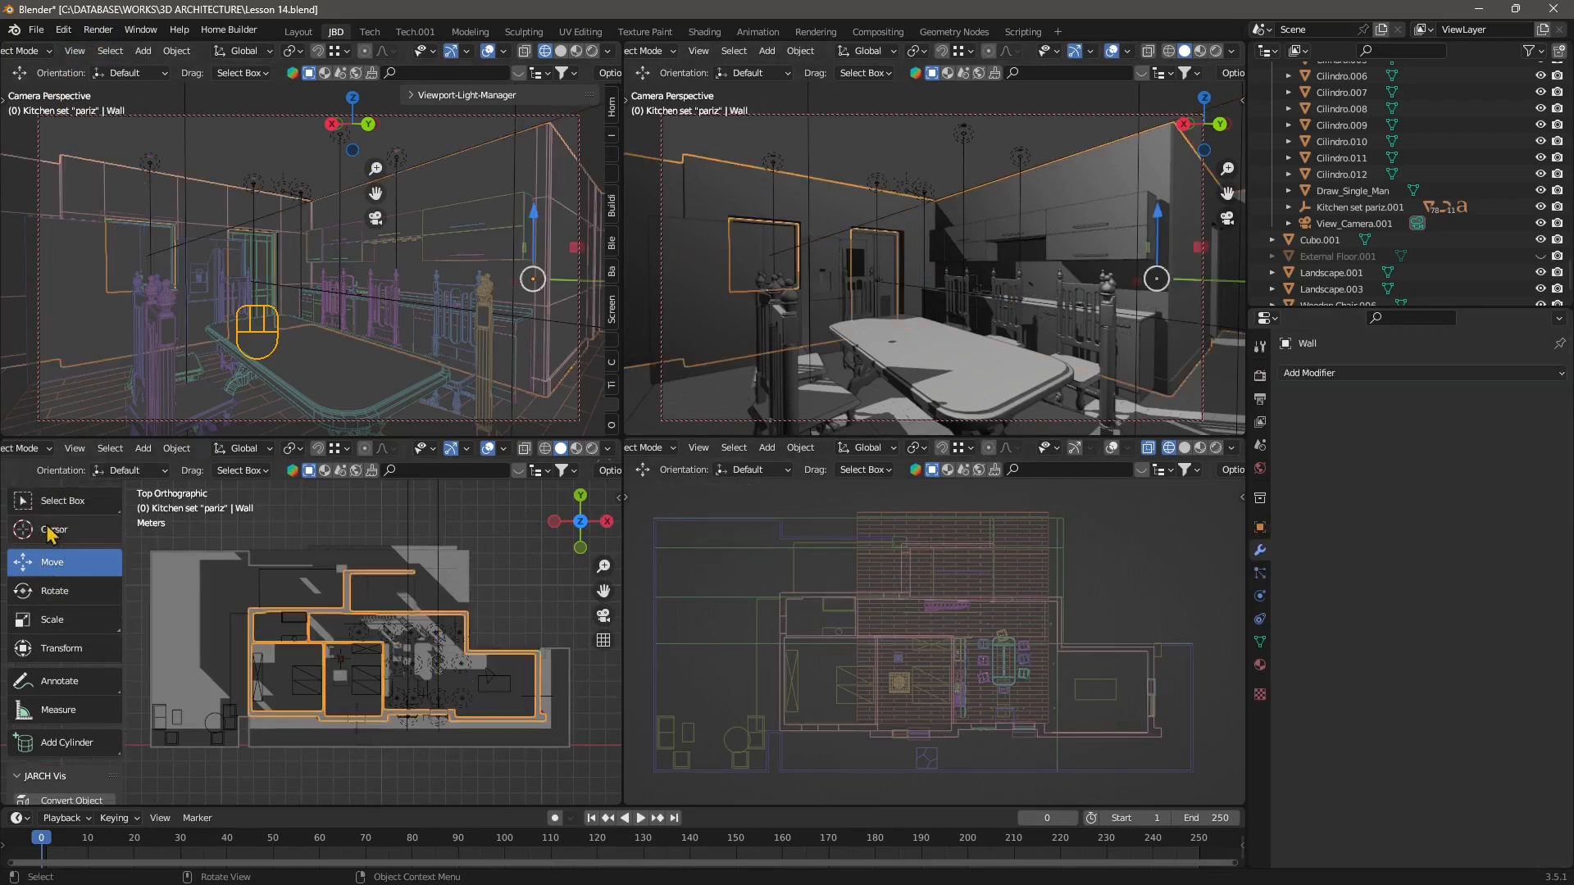
click(48, 600)
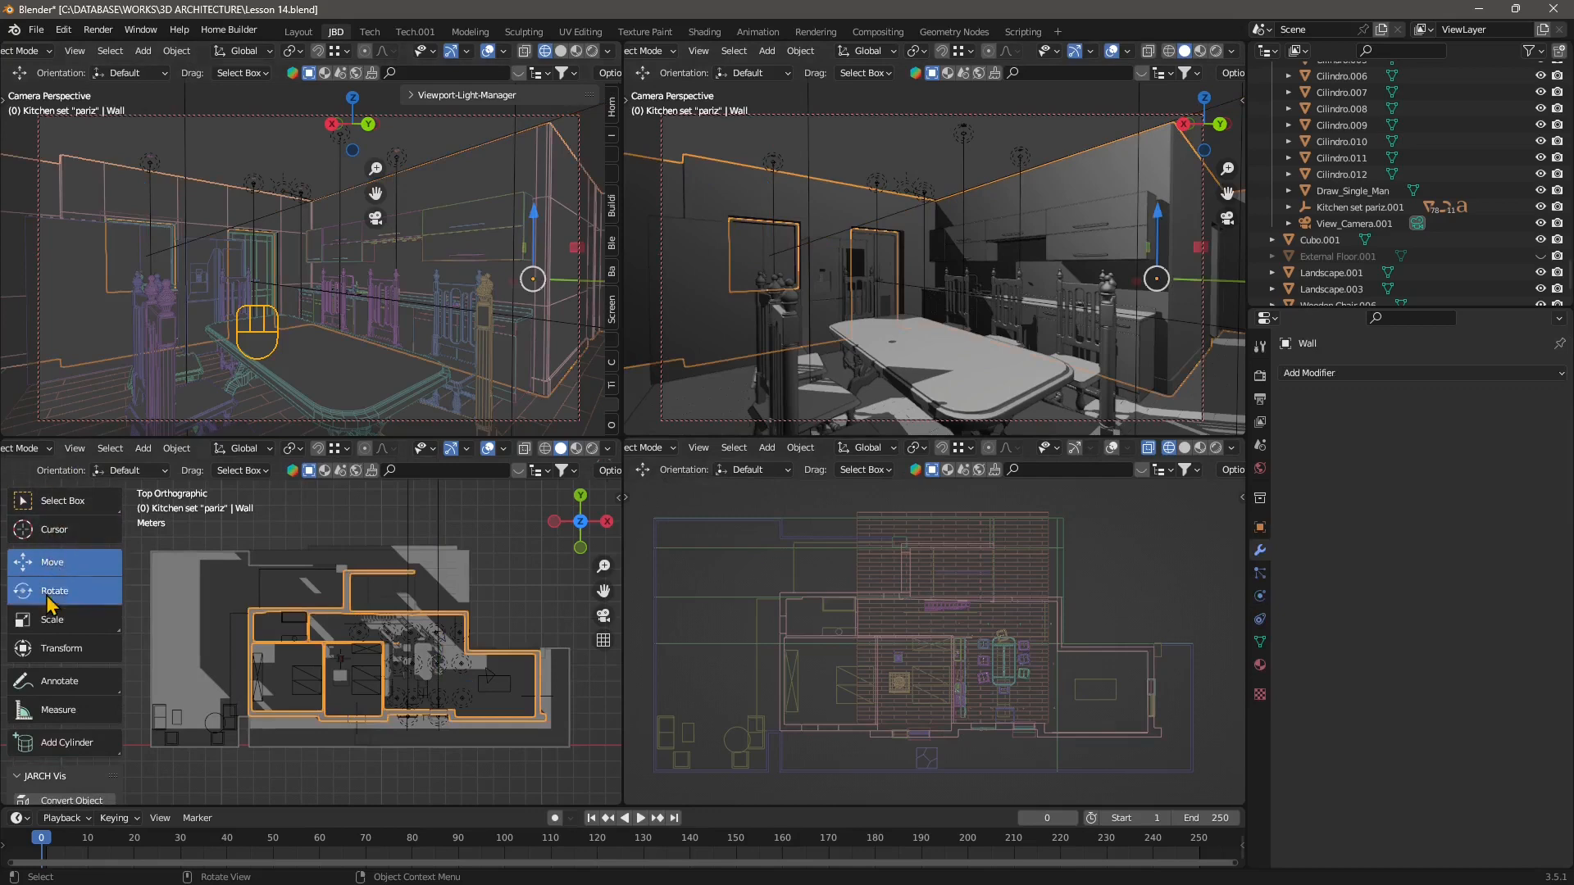
click(68, 572)
click(362, 497)
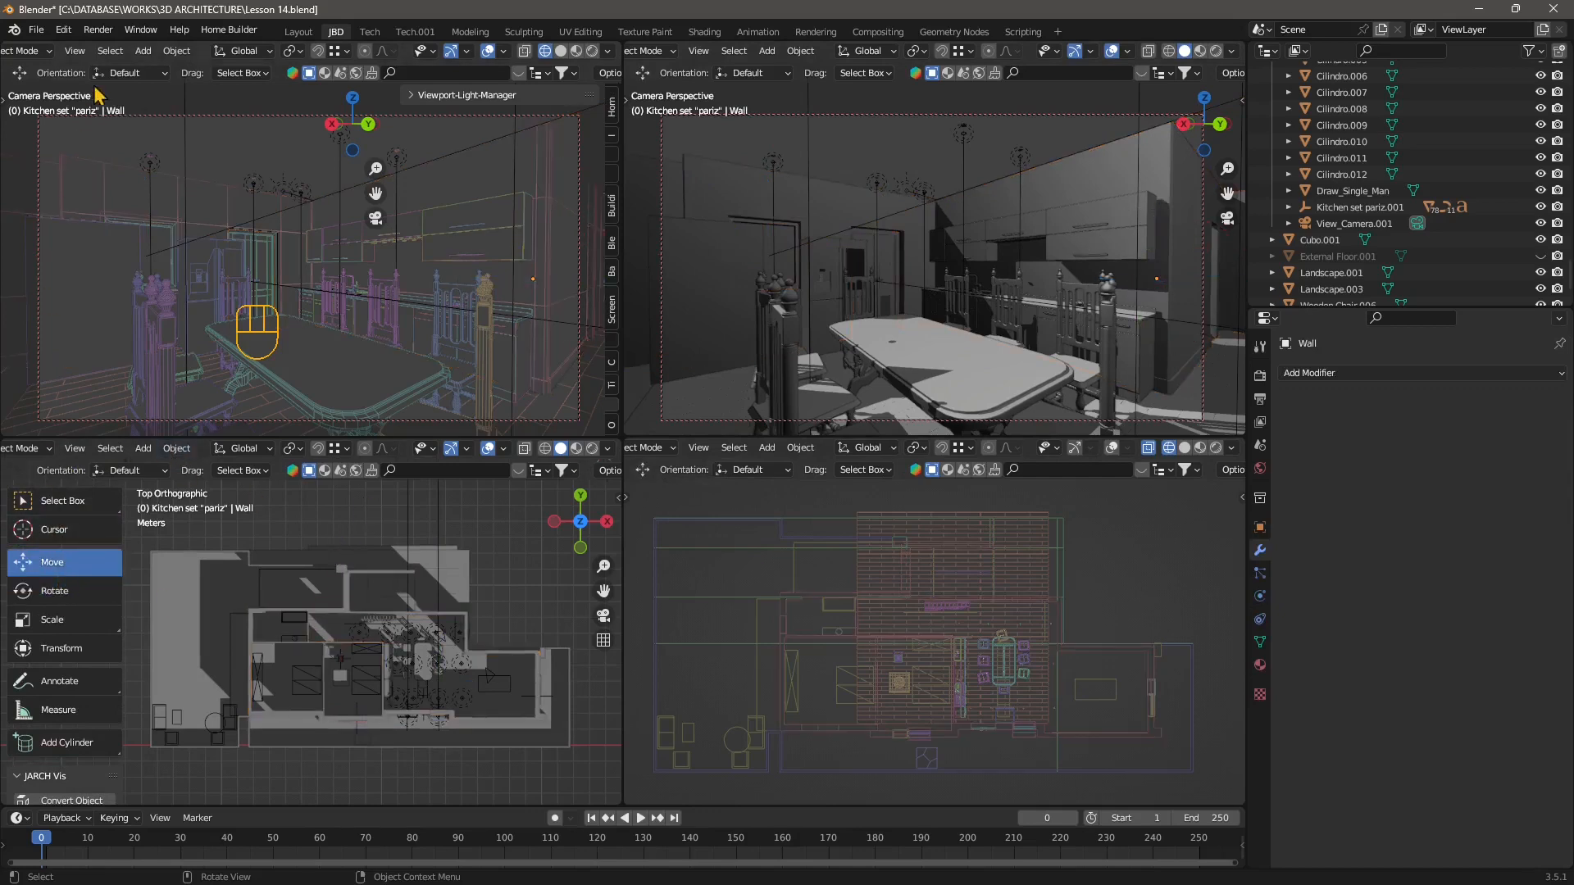
Start saving a screenshot of the Blender window and browse to the Export folder.
click(141, 30)
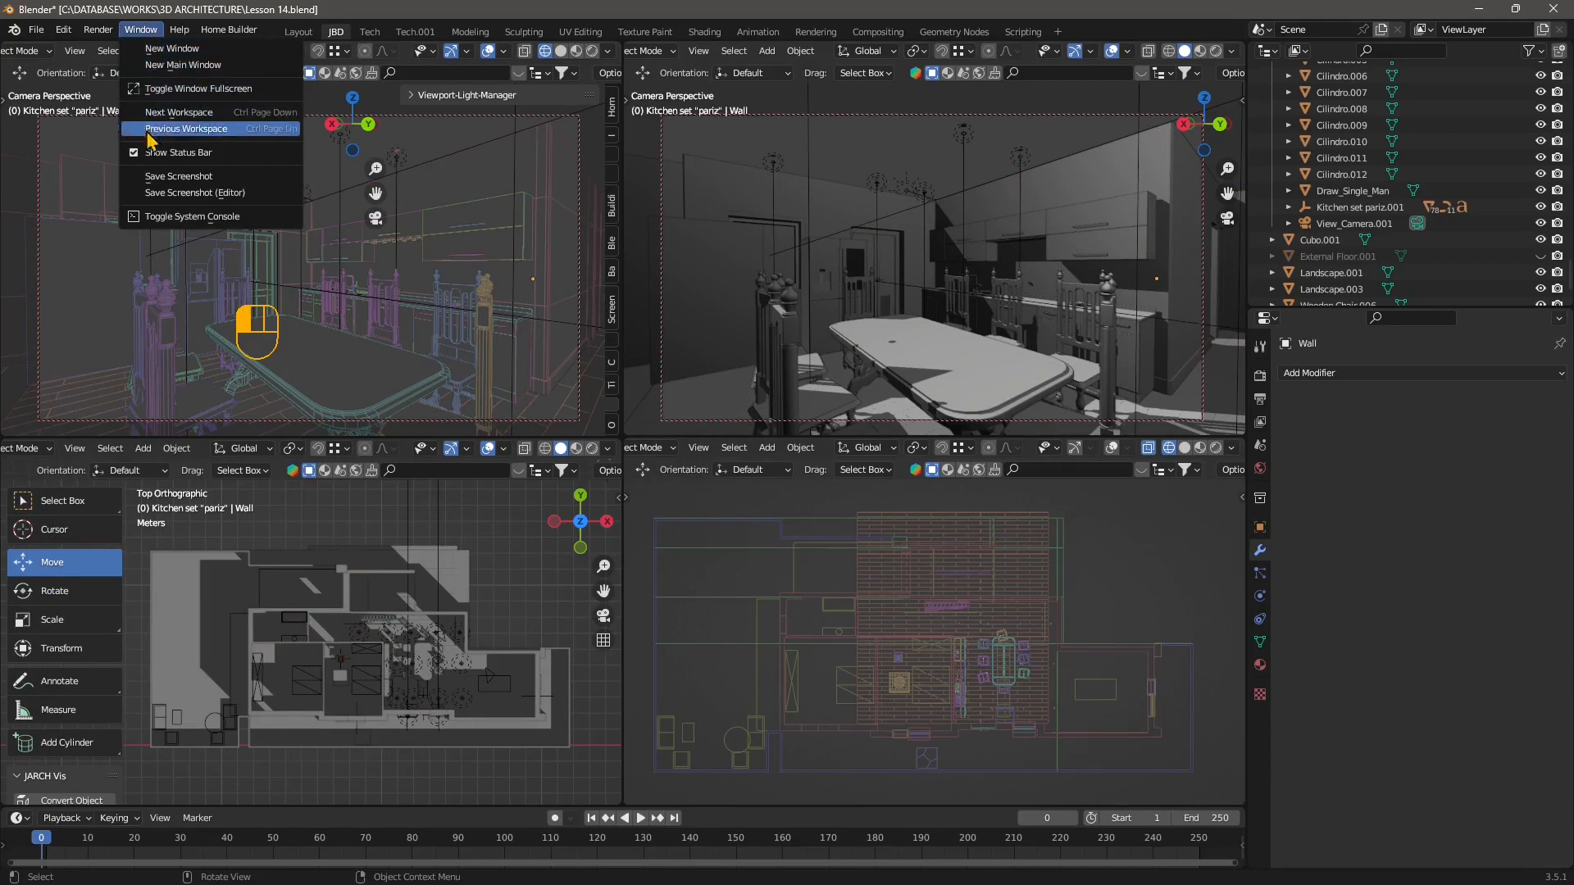
click(179, 177)
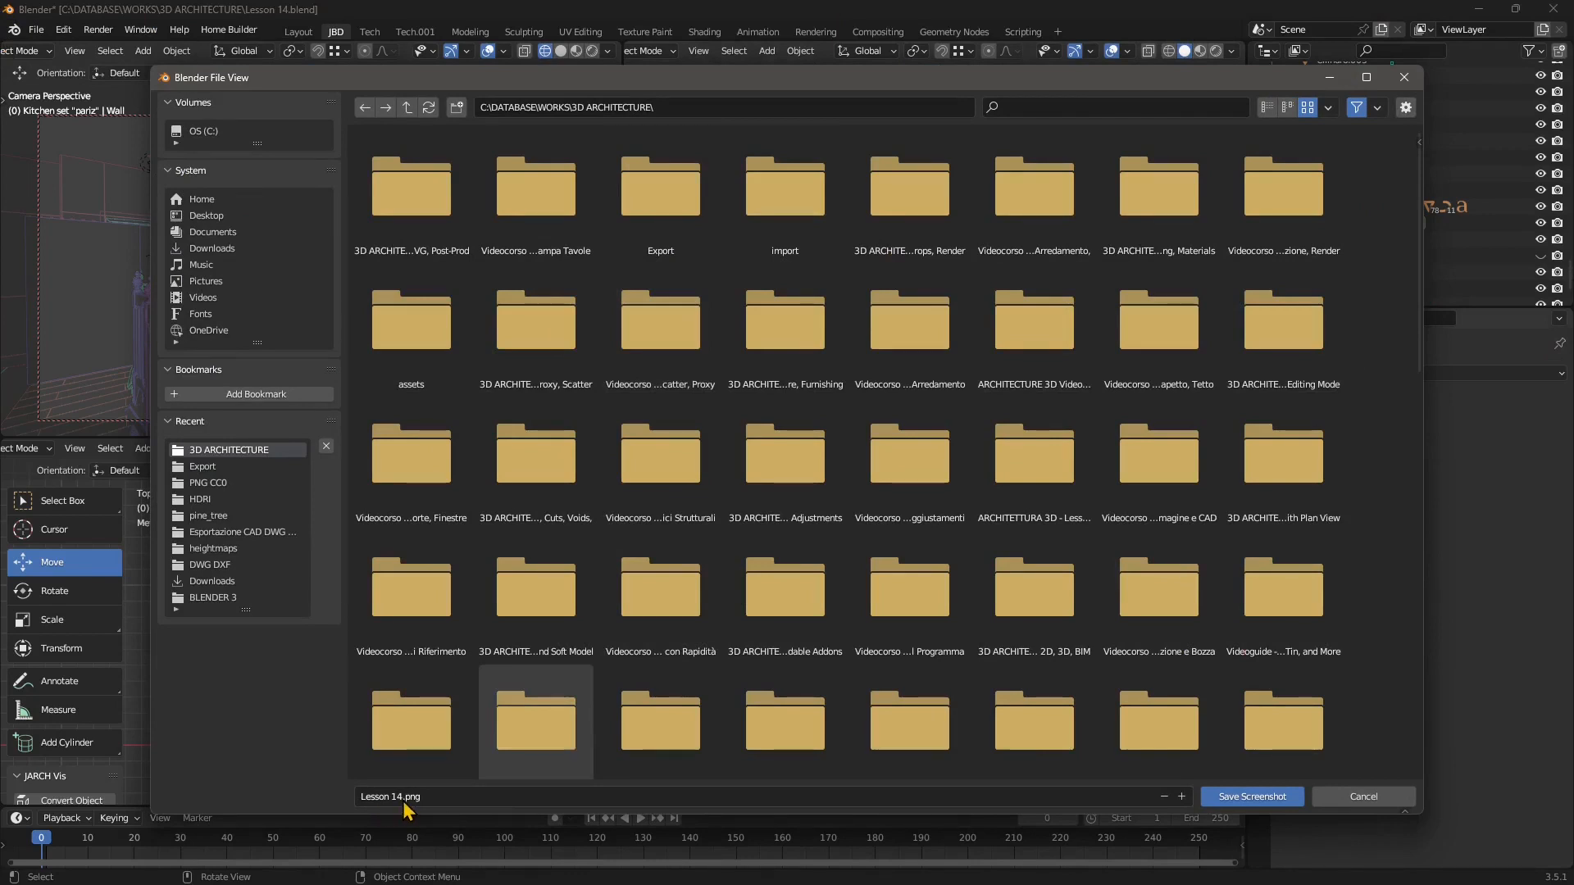
click(201, 467)
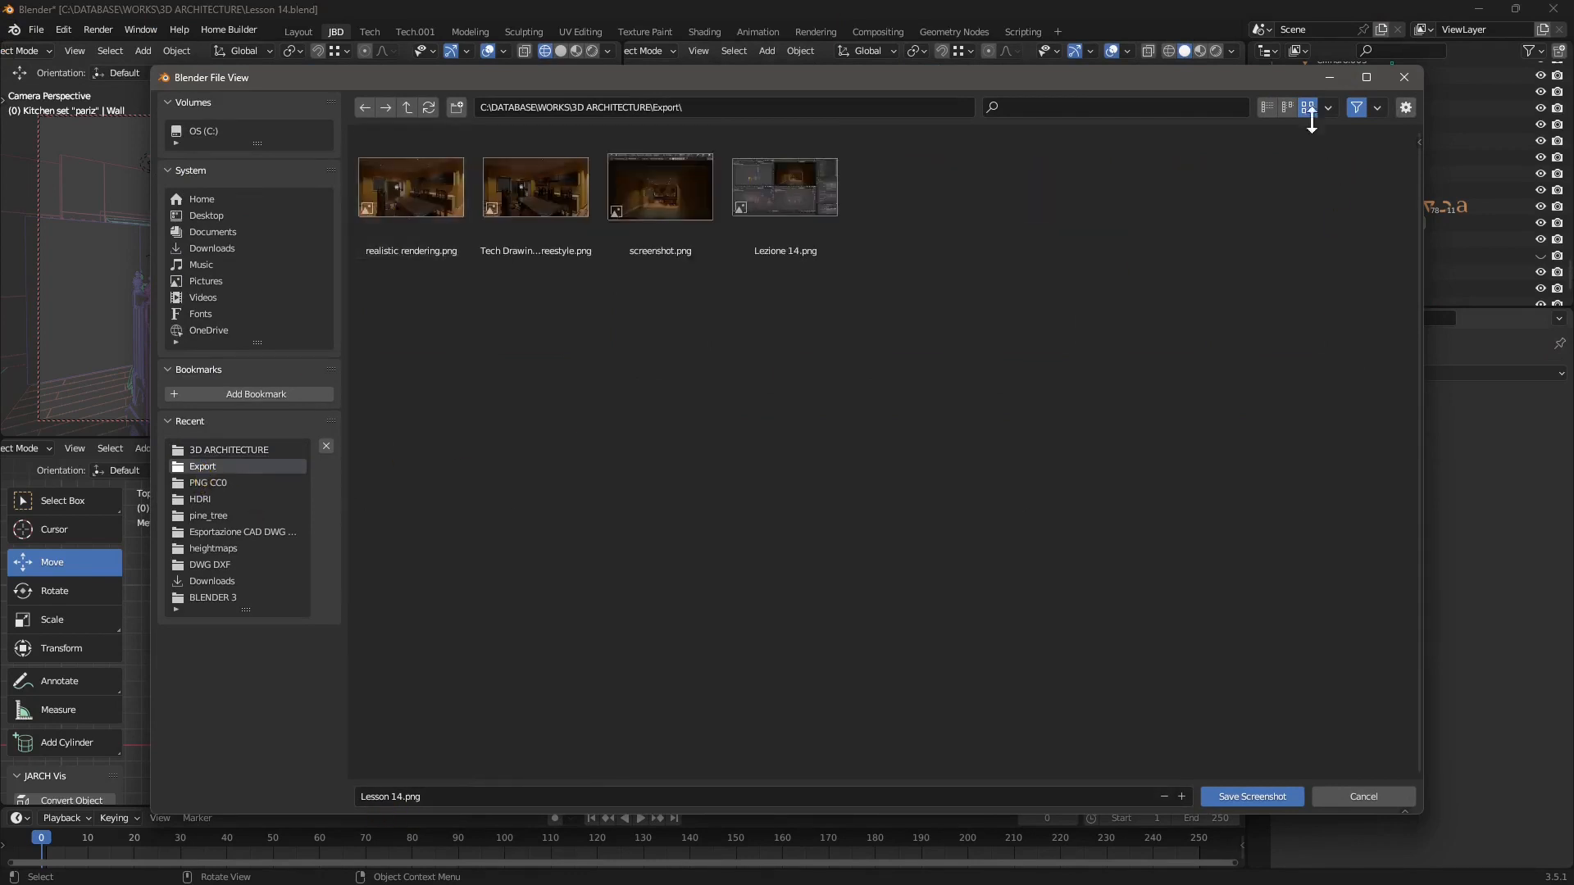
Adjust the file browser's display mode, thumbnail size and sort order to review the existing images.
click(1287, 107)
click(1267, 107)
click(1308, 108)
click(1327, 113)
click(1336, 141)
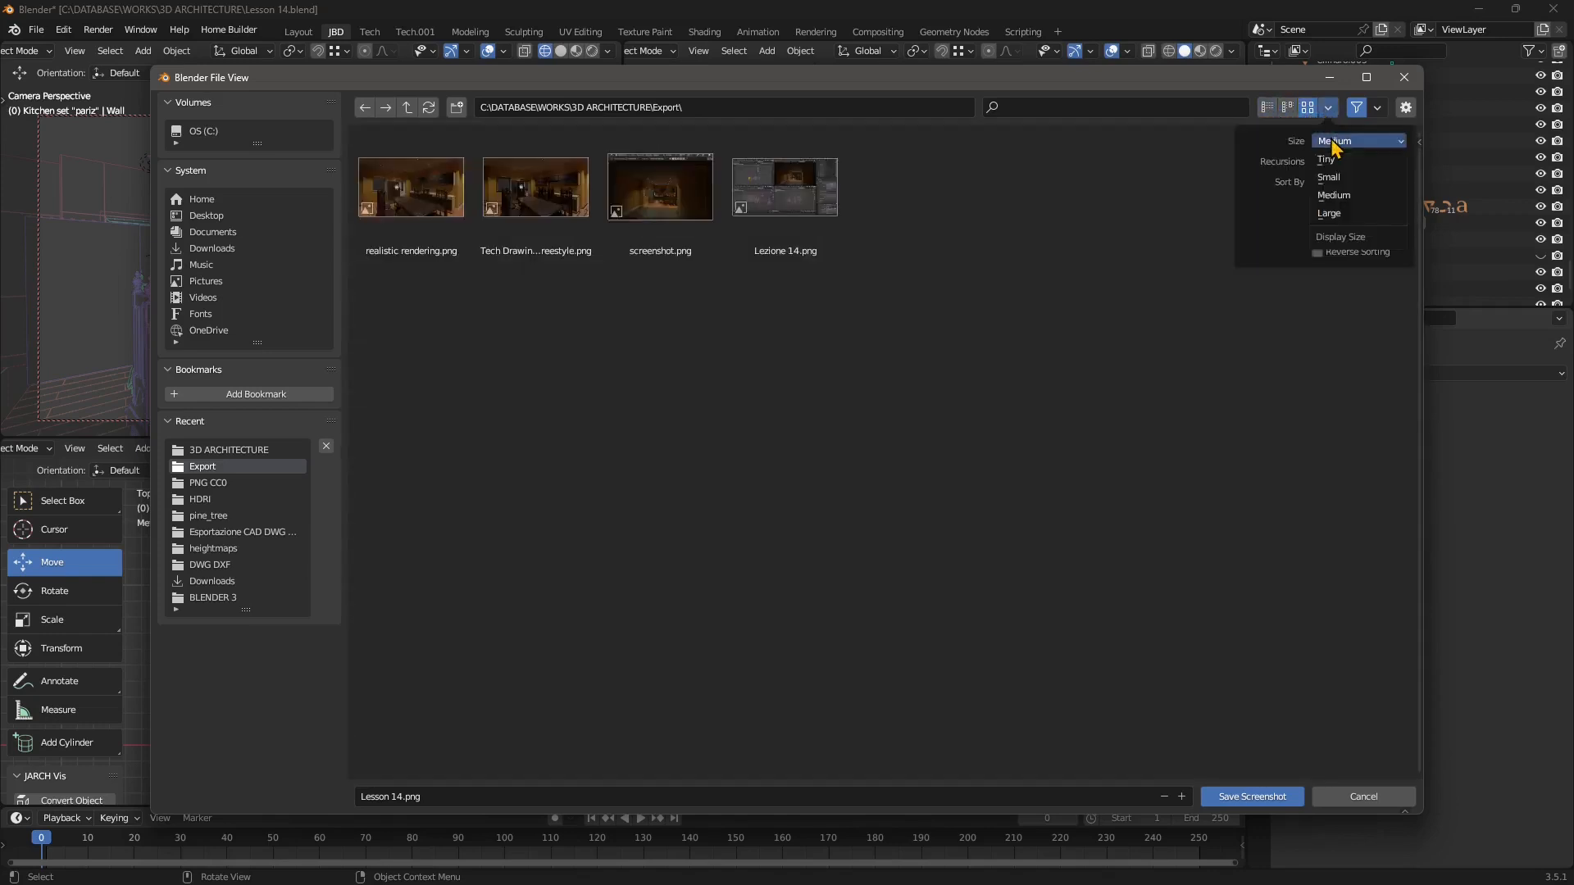
click(1336, 179)
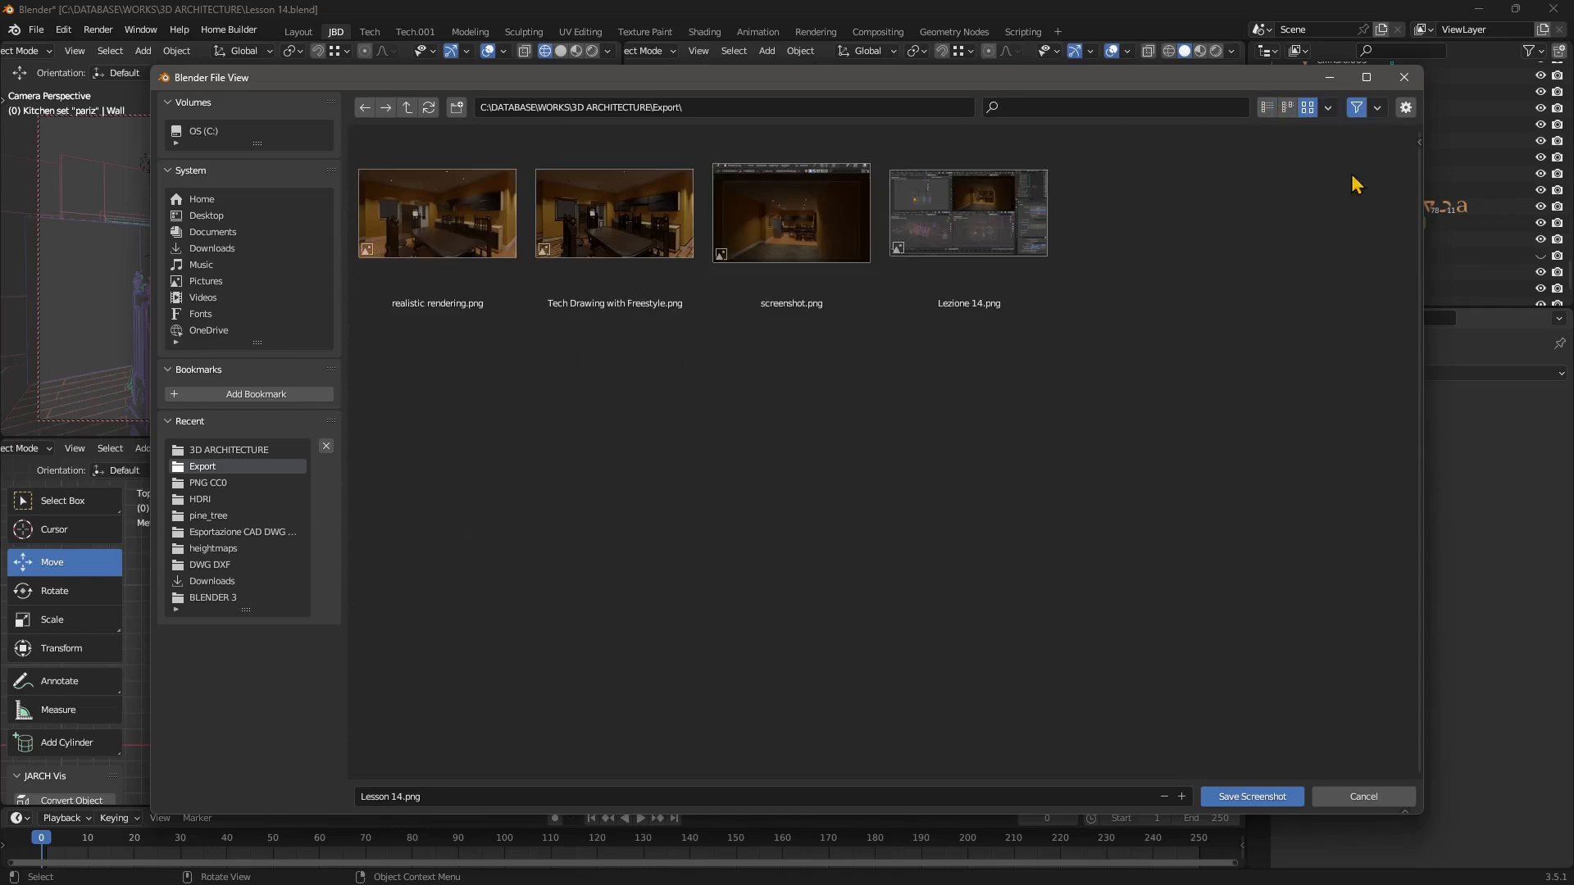
click(1331, 110)
click(1342, 231)
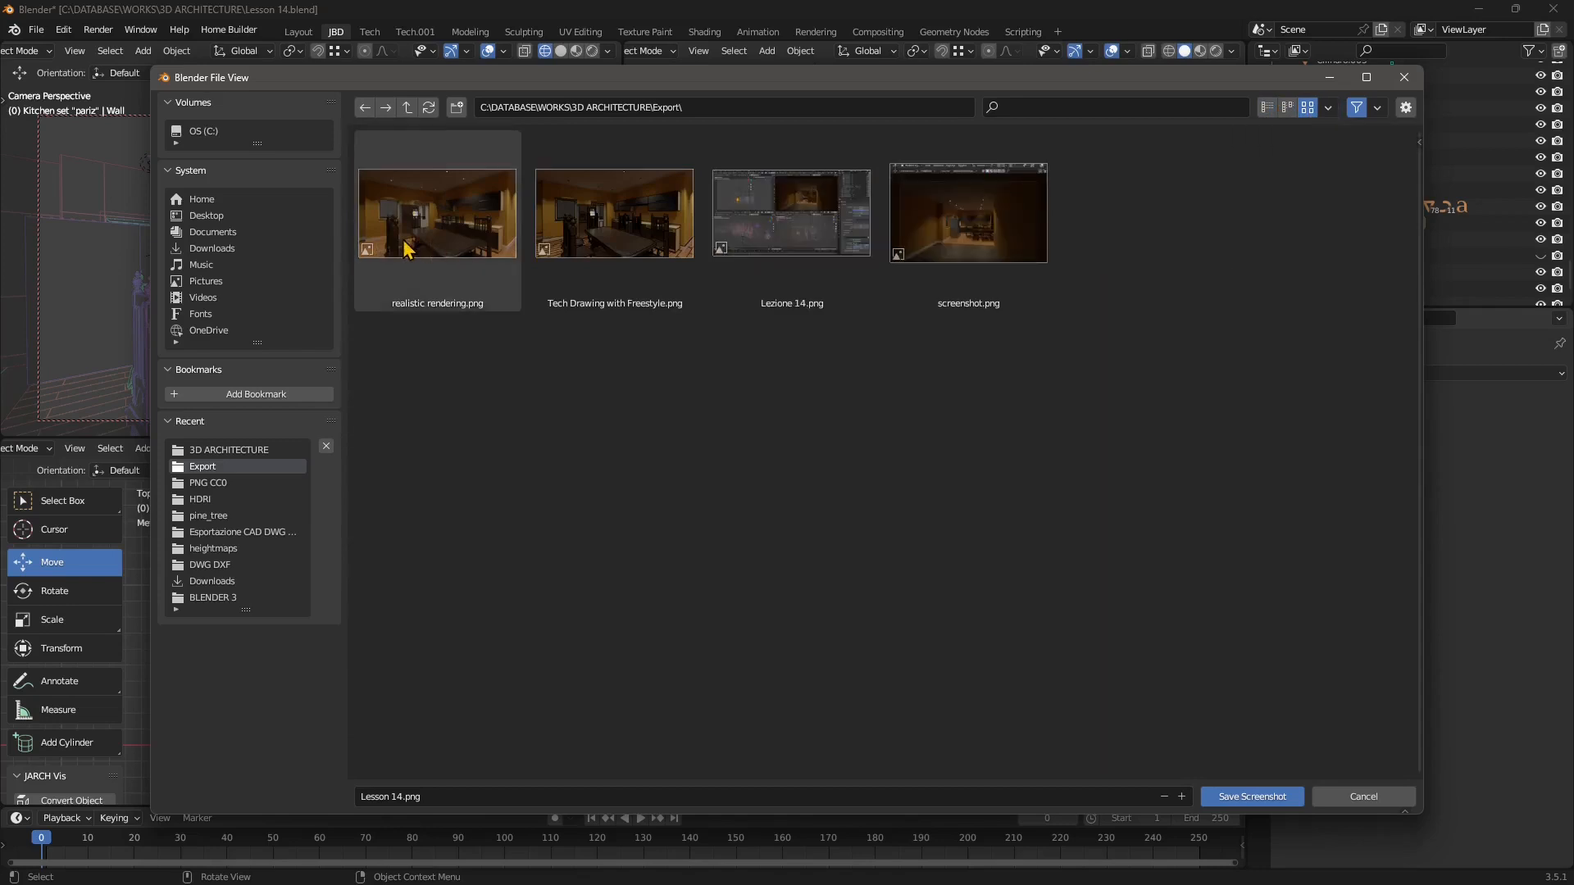
Set the screenshot file name to screenshot.png by picking the existing image in the Export folder.
click(807, 215)
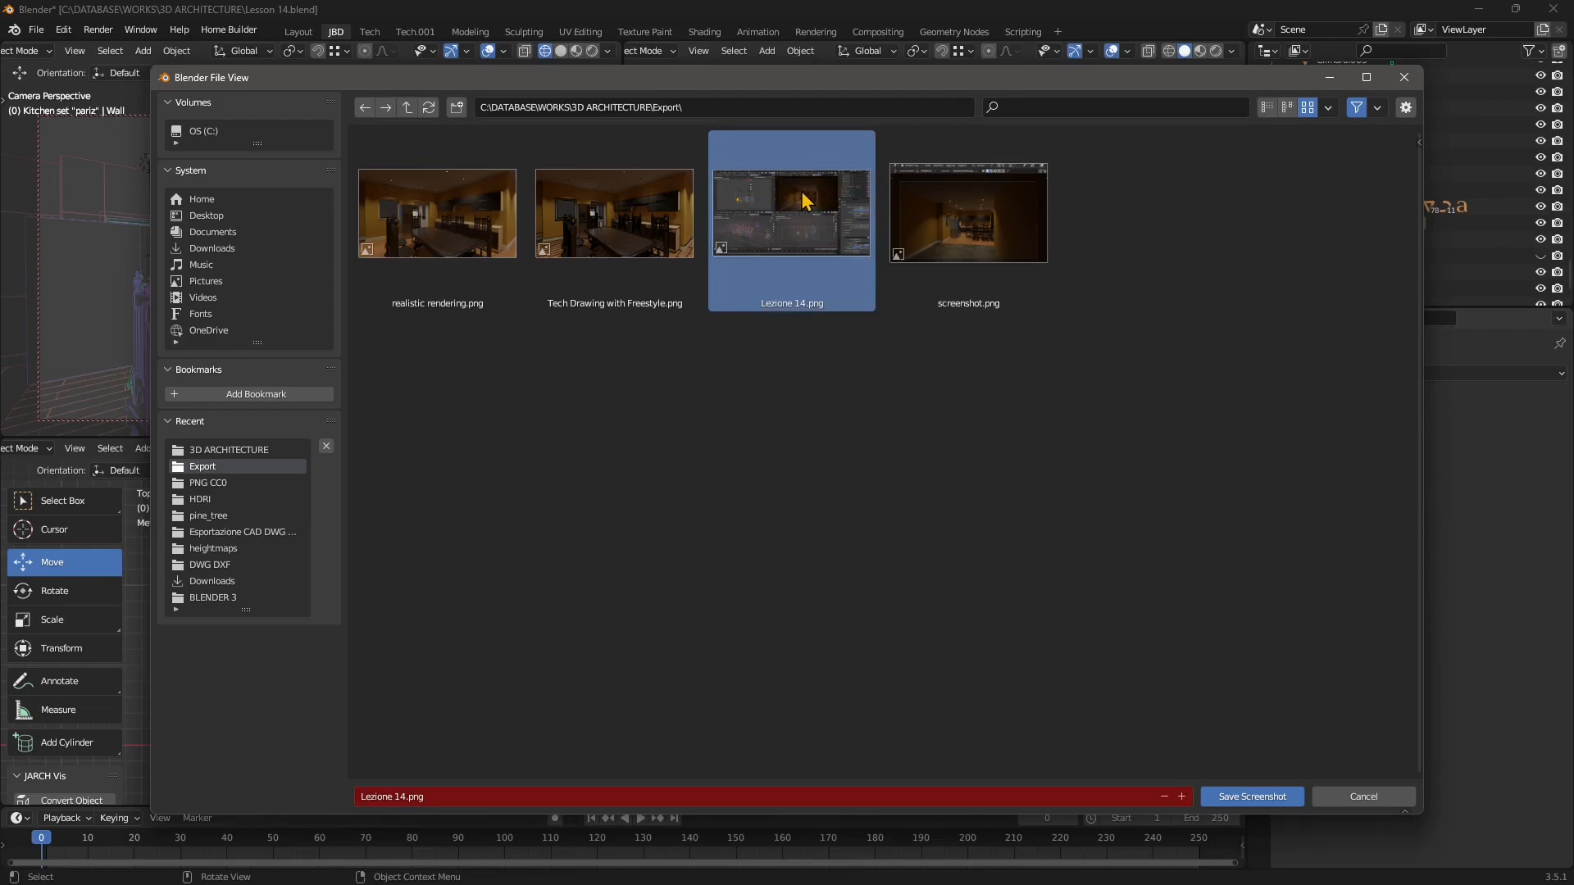
click(961, 238)
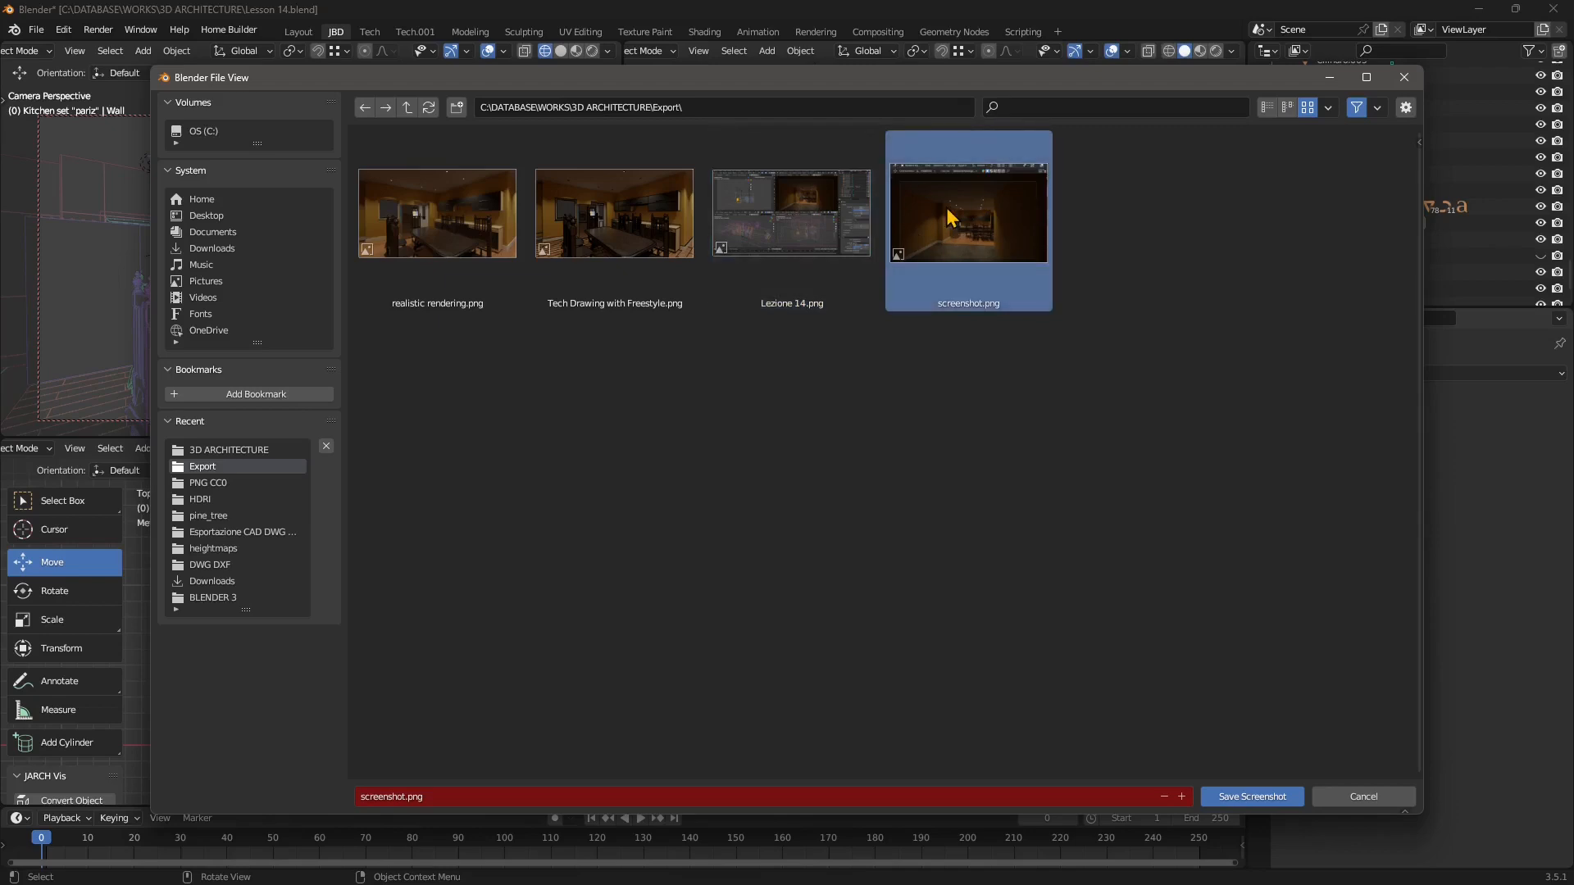